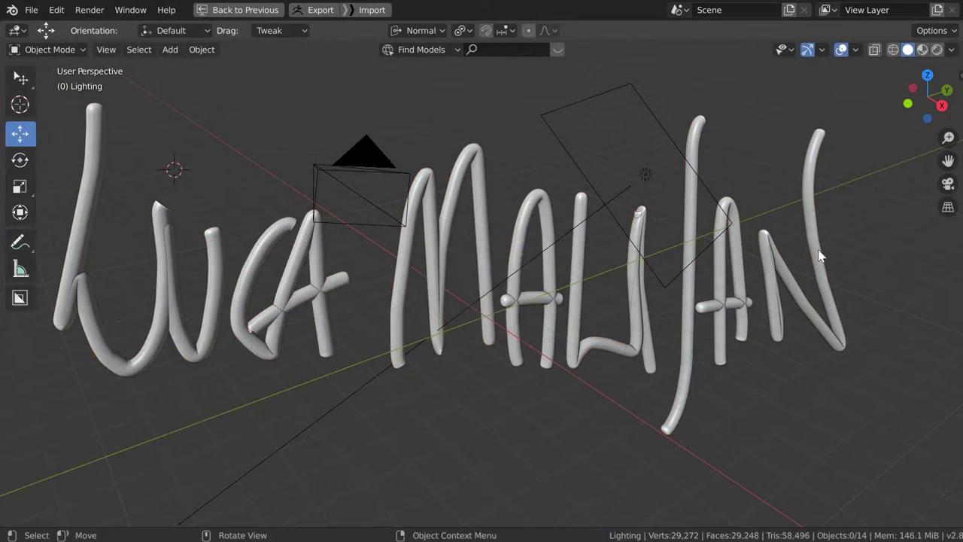
Step: Switch off the viewport overlays and view the 3D lettering scene through the camera
click(841, 49)
key(KP_0)
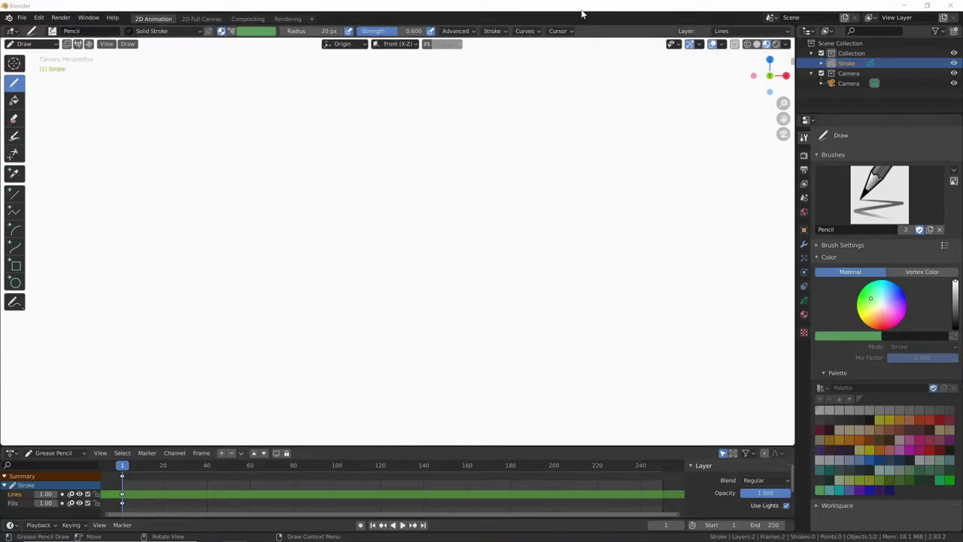
Step: Switch the grease pencil Stroke object from Draw Mode to Object Mode
click(423, 299)
key(ctrl+Tab)
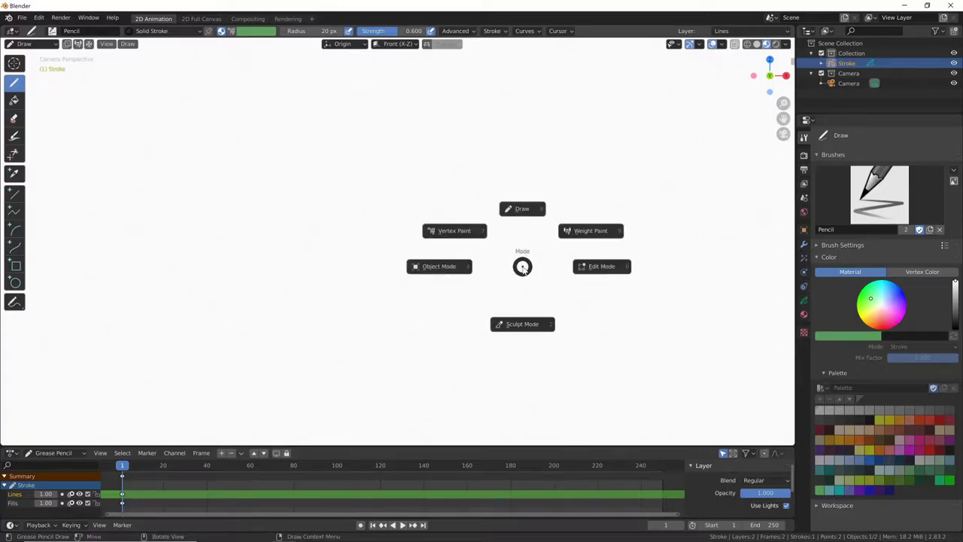
click(448, 270)
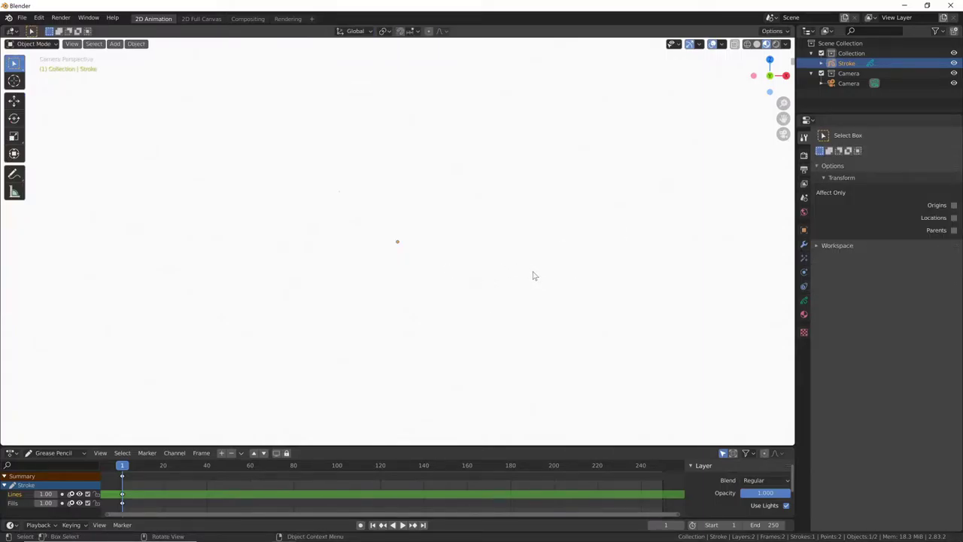
Step: Trace the edges of the bevelled cube's first face with 25 px Pen strokes placed on its surface
mouse_move(318, 163)
mouse_down()
mouse_move(319, 271)
mouse_move(474, 161)
mouse_move(473, 320)
mouse_up()
drag(325, 320, 448, 320)
middle_drag(448, 320, 421, 249)
drag(384, 191, 426, 188)
middle_drag(425, 188, 441, 263)
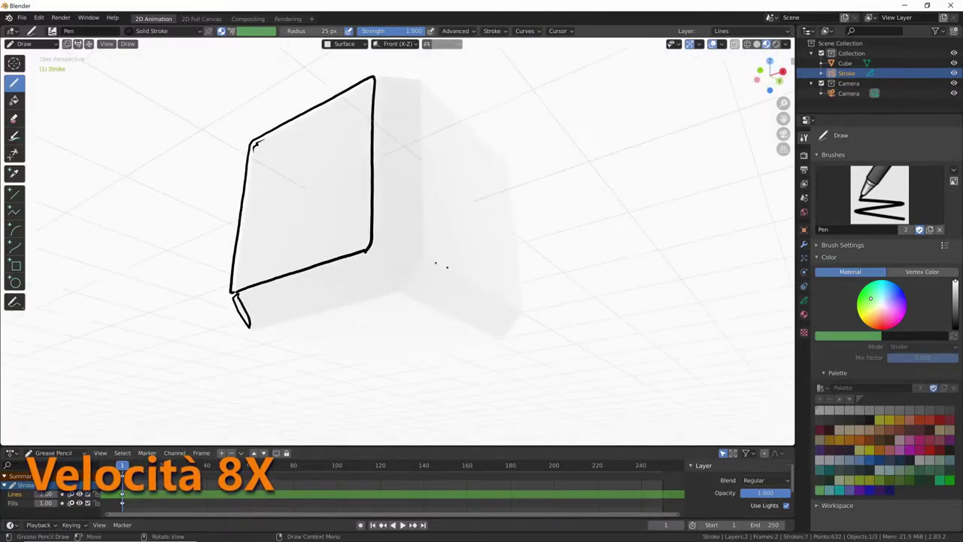
Step: Trace the cube's remaining face edges and bevelled corners from every side with Pen strokes on its surface
drag(433, 410, 269, 345)
middle_drag(269, 344, 346, 218)
drag(346, 218, 550, 203)
middle_drag(549, 204, 399, 151)
drag(399, 150, 406, 361)
middle_drag(407, 361, 452, 188)
drag(451, 188, 410, 354)
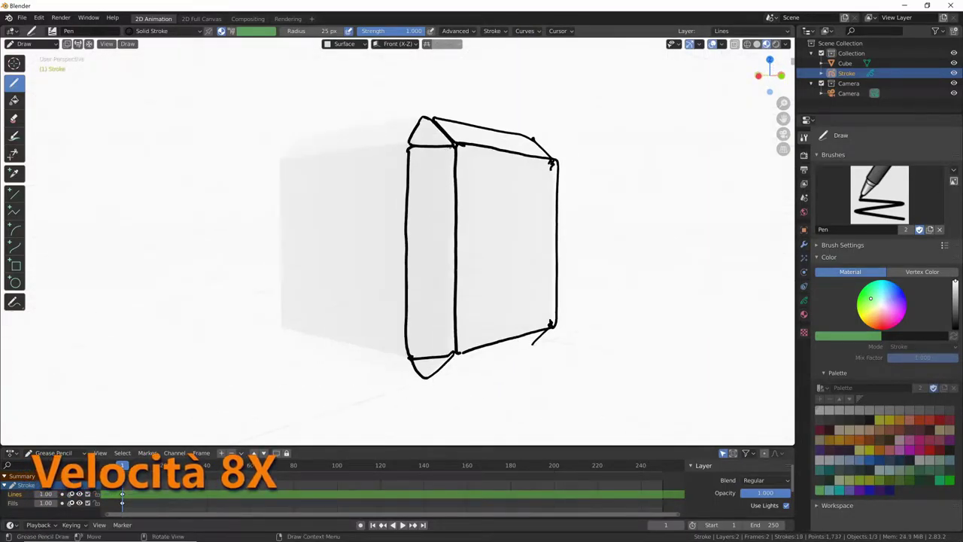
middle_drag(410, 354, 528, 138)
drag(528, 138, 441, 252)
Step: In Edit Mode, select outline strokes and move them in the front view to line up with the cube's edges
key(Tab)
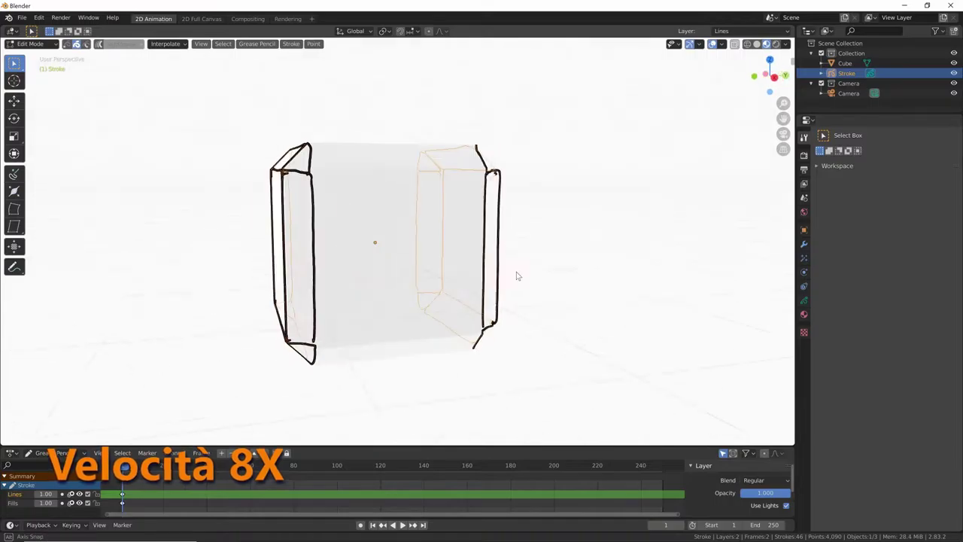
mouse_move(517, 273)
middle_down()
mouse_move(537, 146)
mouse_move(442, 373)
mouse_move(621, 326)
middle_up()
drag(622, 326, 606, 295)
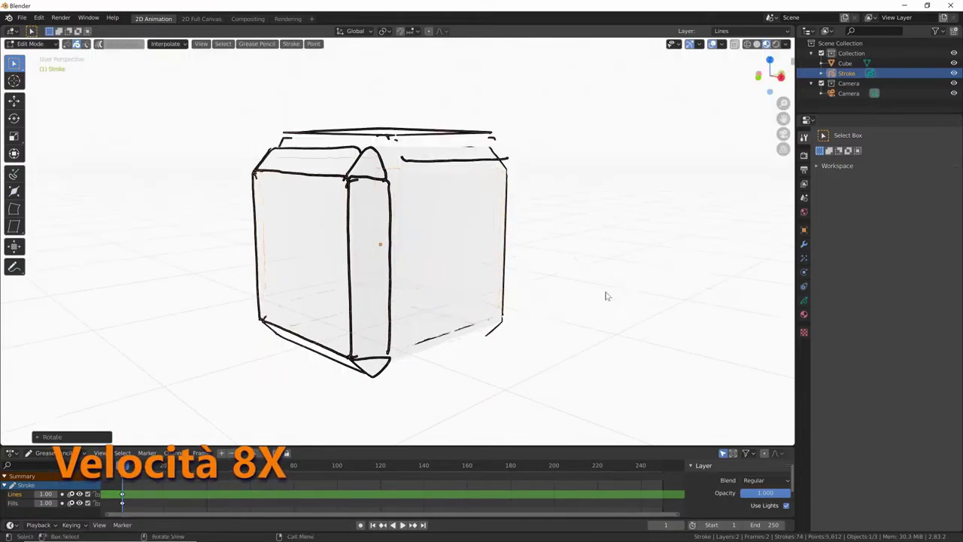
key(KP_1)
key(g)
click(577, 189)
mouse_move(577, 189)
middle_down()
mouse_move(544, 247)
mouse_move(458, 261)
middle_up()
Step: Leave Edit Mode and set the Solid Stroke material's fill base color to blue
key(Tab)
click(803, 314)
click(916, 346)
click(866, 252)
mouse_move(572, 316)
middle_down()
mouse_move(552, 370)
mouse_move(604, 312)
mouse_move(656, 357)
mouse_move(494, 183)
middle_up()
Step: Move the selected outline strokes against the cube's edges in the right side view
key(ctrl+Tab)
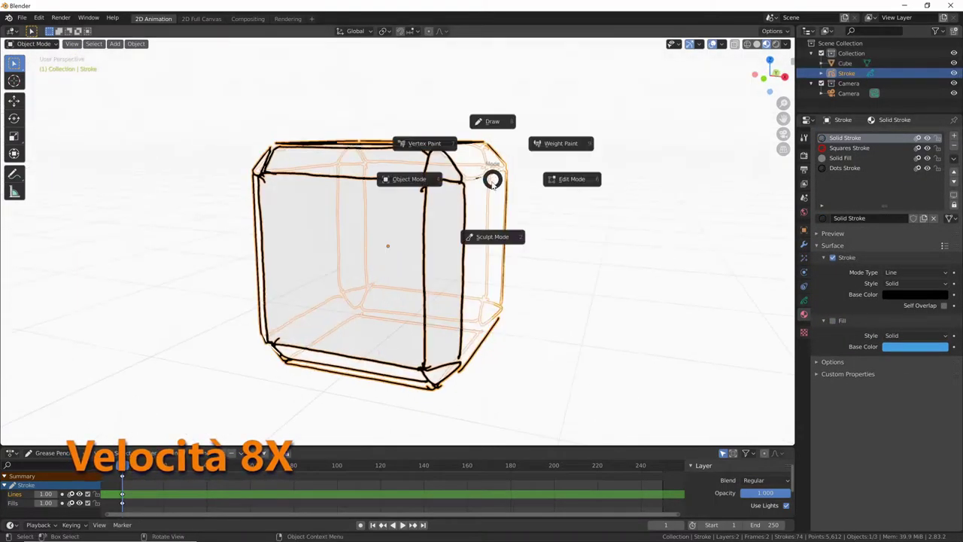
click(420, 179)
key(g)
key(KP_3)
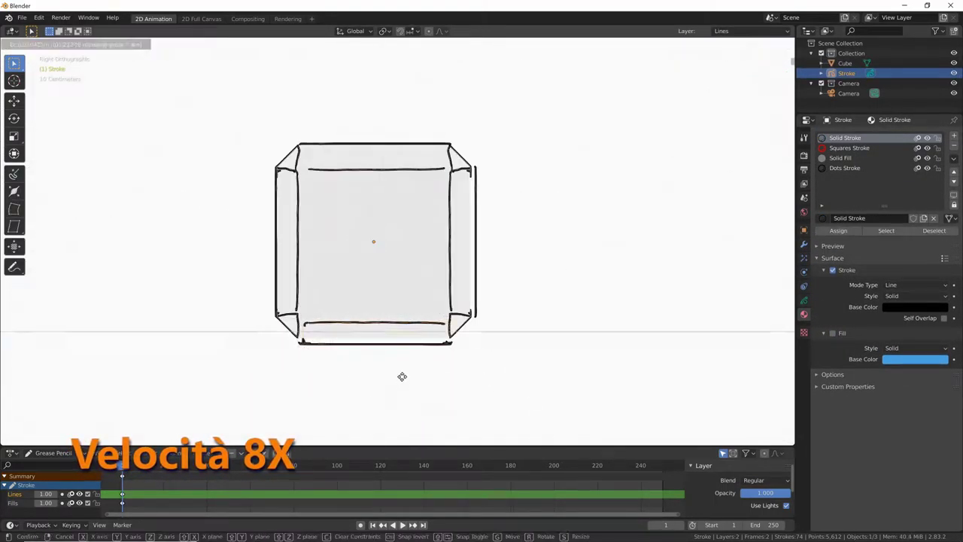
middle_drag(402, 376, 520, 369)
Step: Scale the outline strokes in the right side view, including along Z, so they fit the bevelled cube
key(KP_3)
key(s)
click(377, 375)
key(s)
click(294, 354)
key(s)
key(z)
click(422, 358)
middle_drag(306, 326, 622, 400)
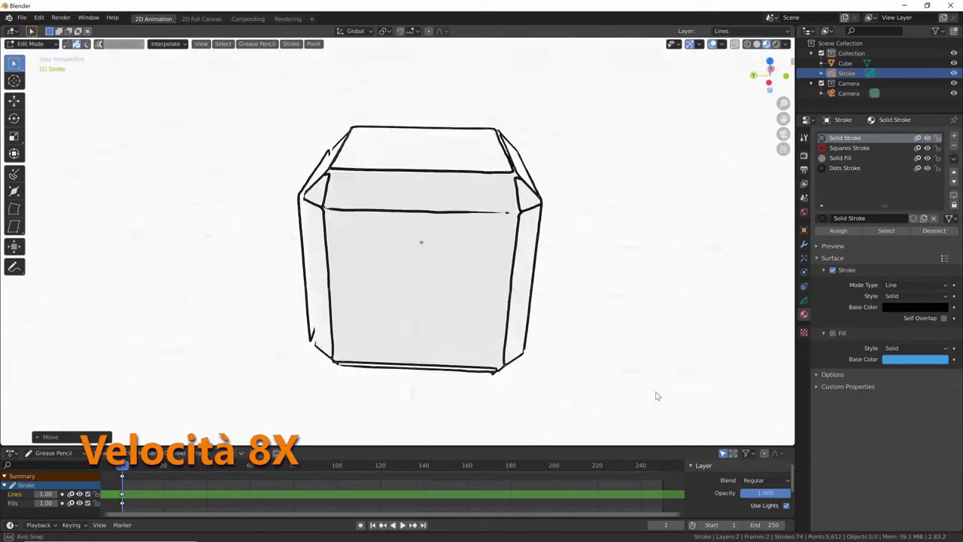
Step: Leave Edit Mode and put the Stroke object back into Draw Mode
key(Tab)
click(559, 302)
middle_drag(559, 301, 633, 336)
click(501, 172)
key(ctrl+Tab)
click(492, 114)
key(KP_0)
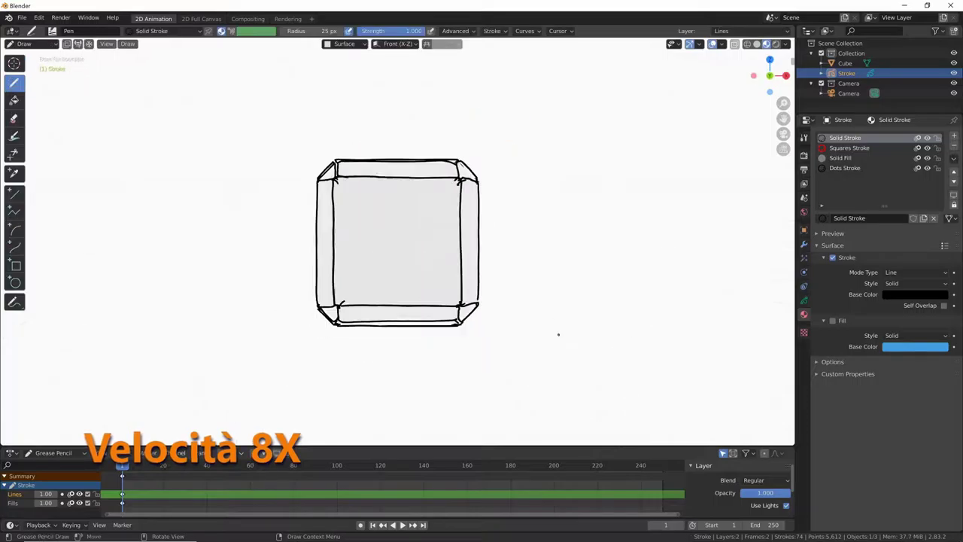
Step: Draw filled pips from one to six on the cube's six faces to make a die
scroll(397, 264, up, 2)
scroll(520, 259, down, 2)
click(420, 219)
click(376, 261)
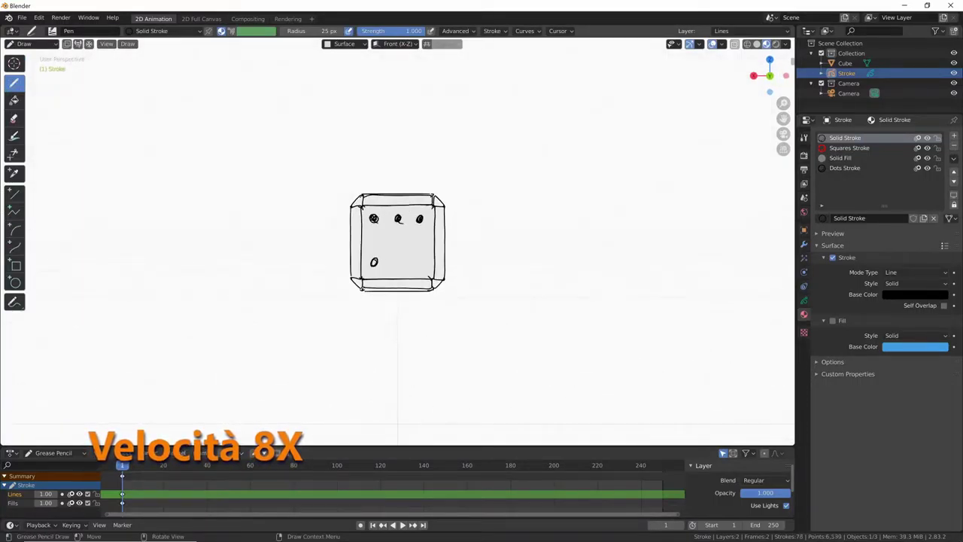
mouse_move(421, 301)
middle_down()
mouse_move(491, 299)
mouse_move(527, 316)
middle_up()
middle_drag(416, 249, 422, 249)
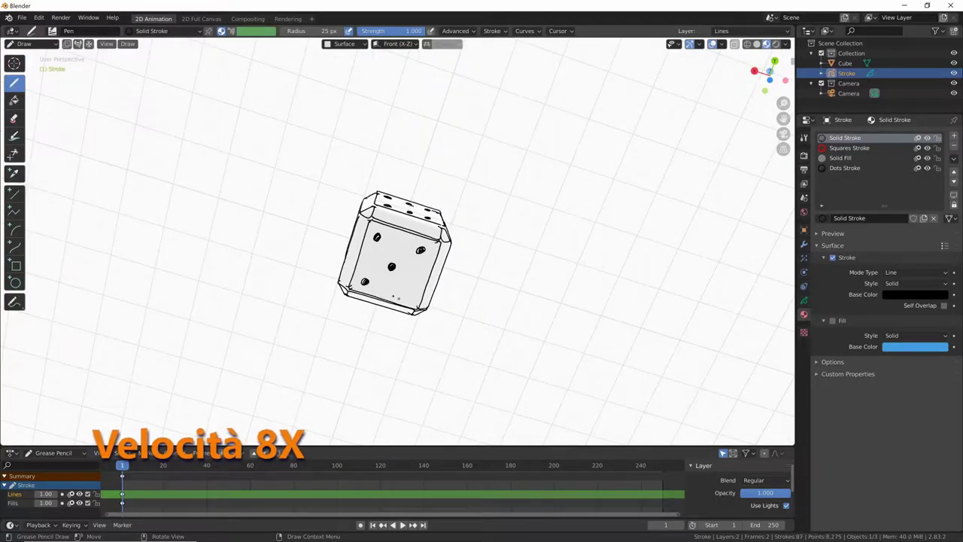
middle_drag(397, 297, 526, 276)
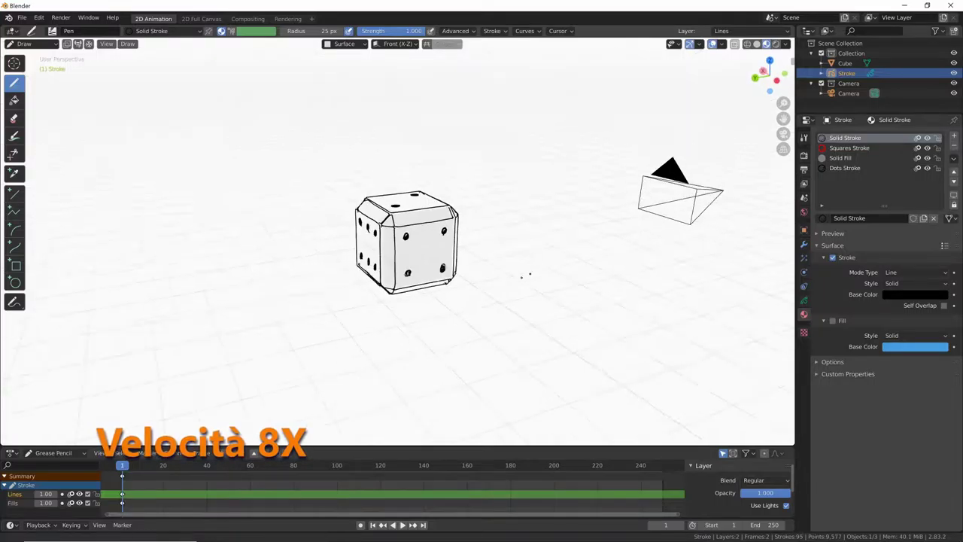
Step: Switch the finished die drawing to Object Mode
key(ctrl+Tab)
click(394, 351)
mouse_move(570, 333)
middle_down()
mouse_move(523, 312)
mouse_move(571, 299)
mouse_move(570, 336)
middle_up()
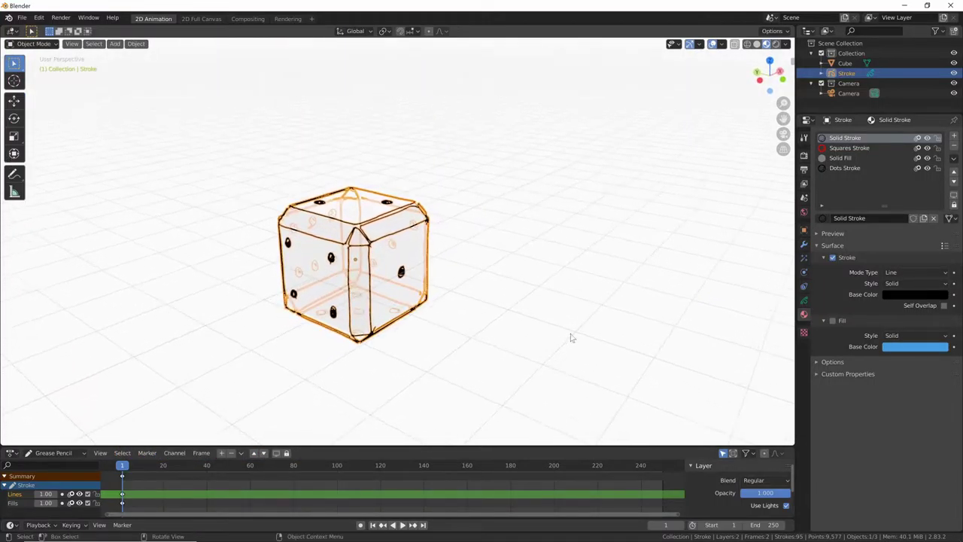
Step: Move the Cube away from the drawn strokes and undo the move
click(845, 63)
key(g)
click(640, 227)
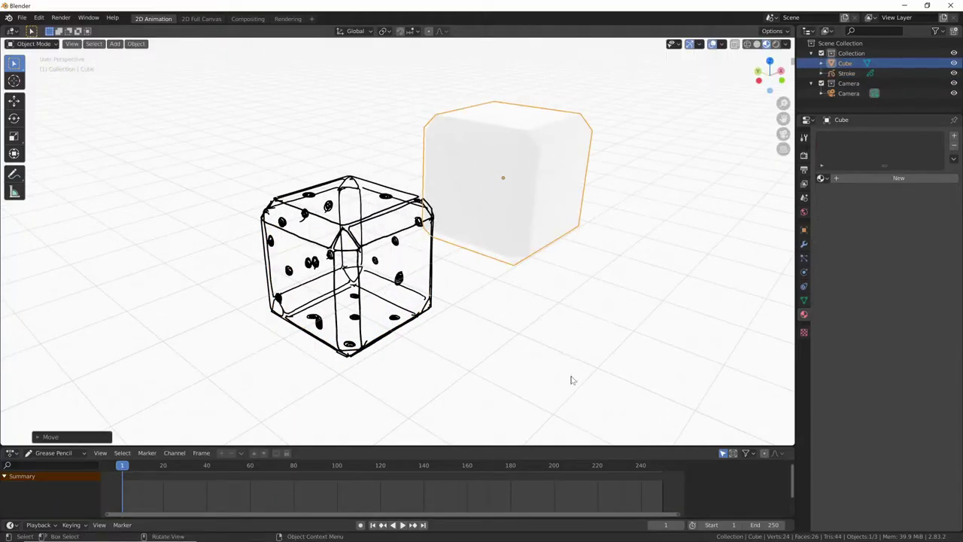
key(ctrl+z)
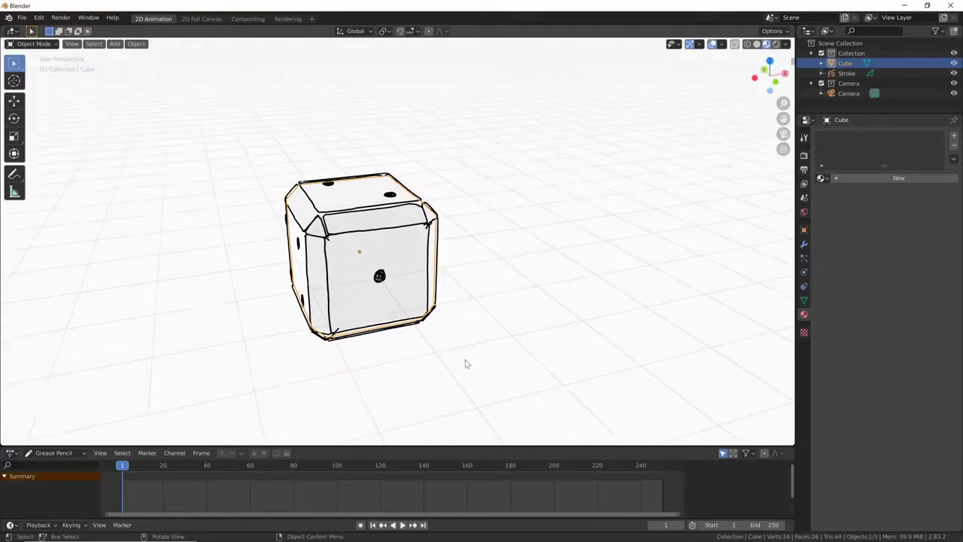
mouse_move(471, 362)
middle_down()
mouse_move(523, 350)
mouse_move(501, 370)
mouse_move(617, 340)
mouse_move(532, 364)
mouse_move(493, 342)
middle_up()
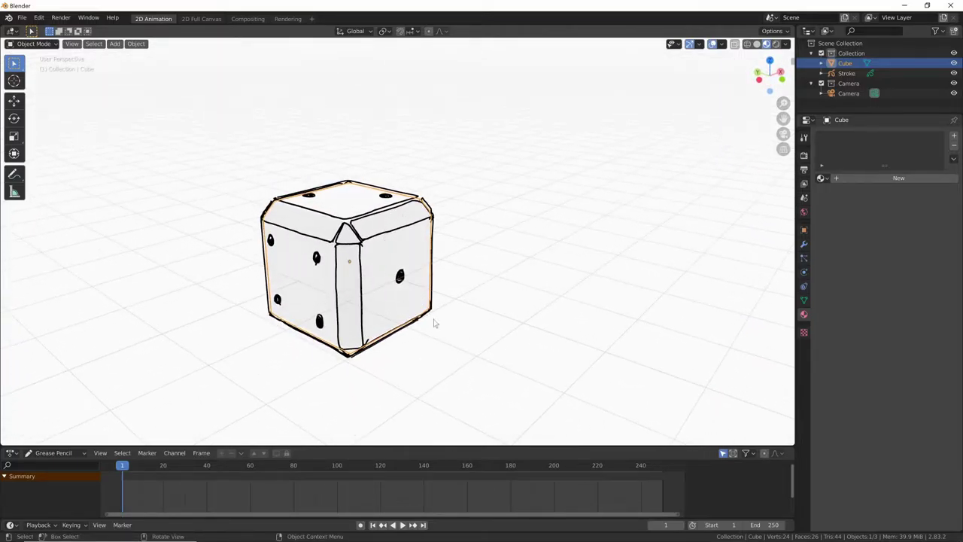
Step: Hide the Cube to inspect the strokes on their own, and show it again
click(954, 64)
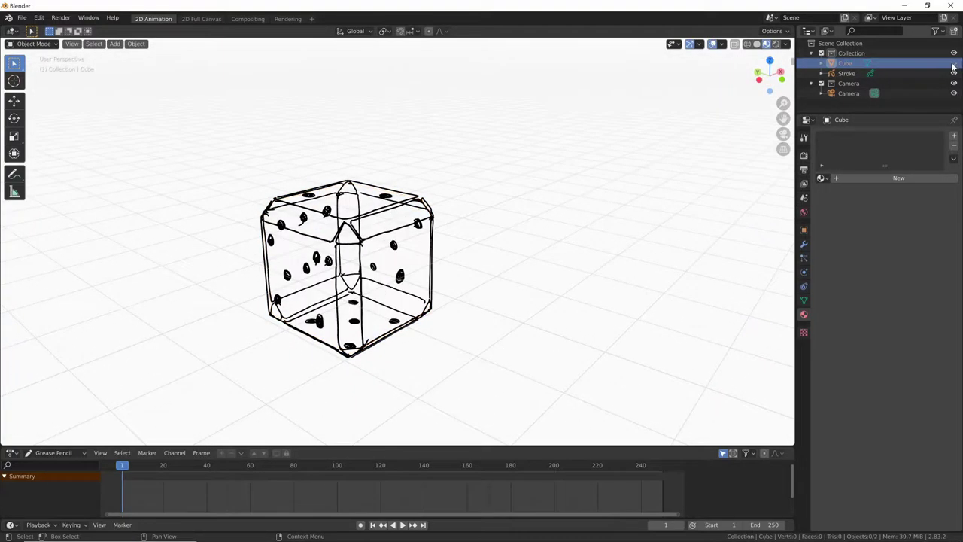
mouse_move(504, 348)
middle_down()
mouse_move(646, 247)
mouse_move(600, 286)
mouse_move(565, 344)
mouse_move(518, 380)
mouse_move(656, 270)
middle_up()
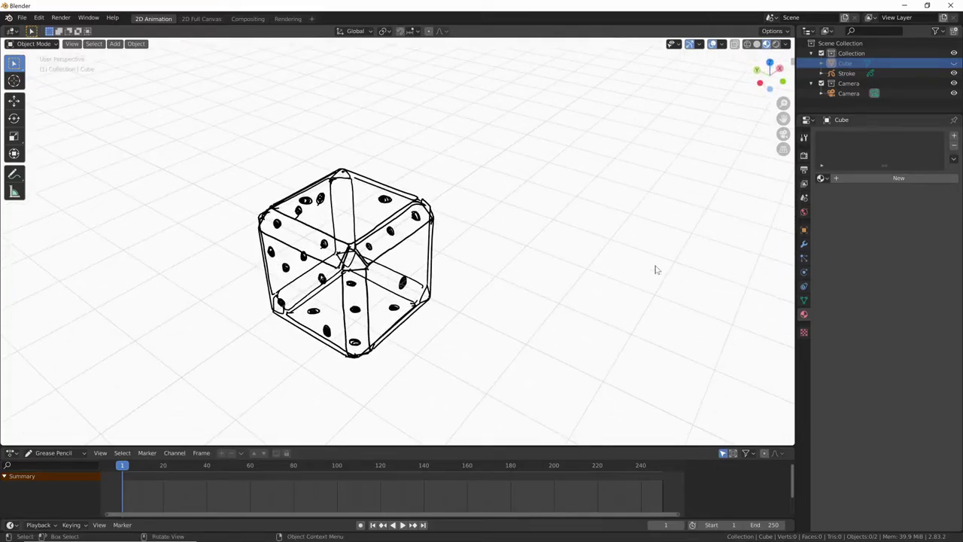
click(954, 64)
middle_drag(490, 336, 458, 313)
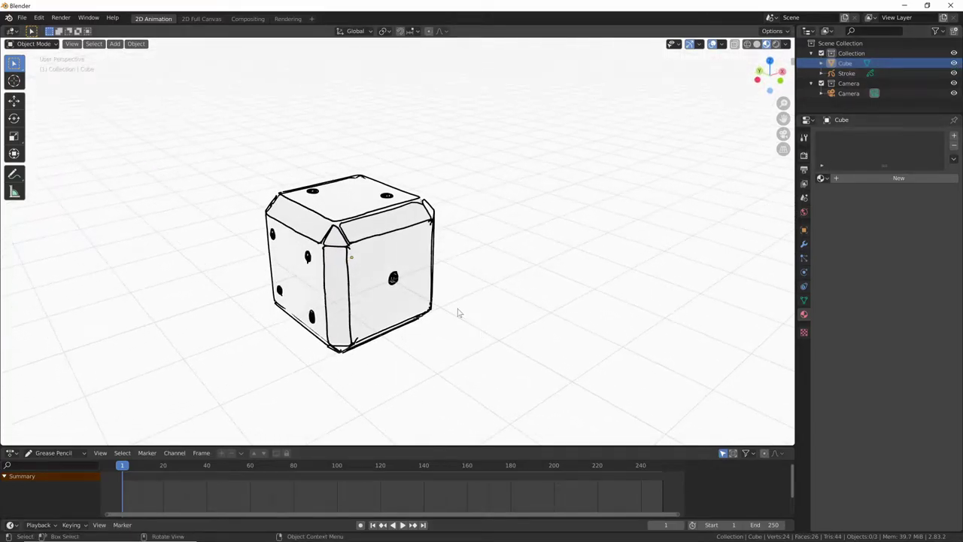
Step: Move the Stroke drawing away from the cube and undo the move
click(393, 218)
key(g)
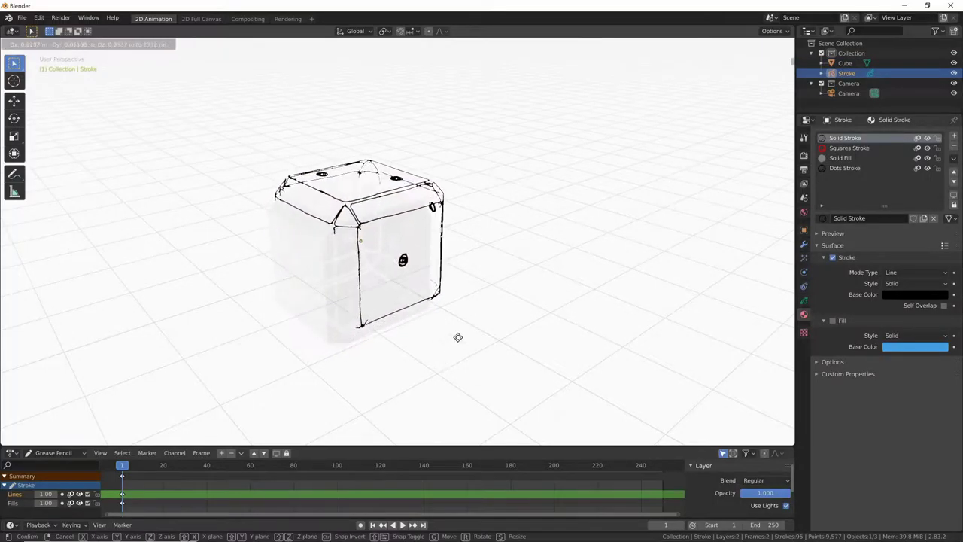
click(660, 266)
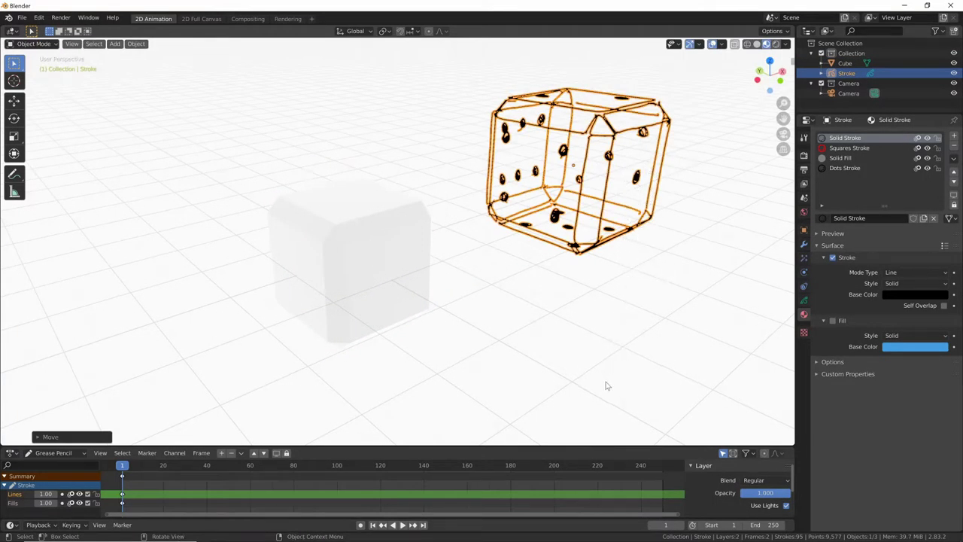
key(ctrl+z)
Step: Parent the Cube to the Stroke object and expand the Stroke hierarchy
click(846, 63)
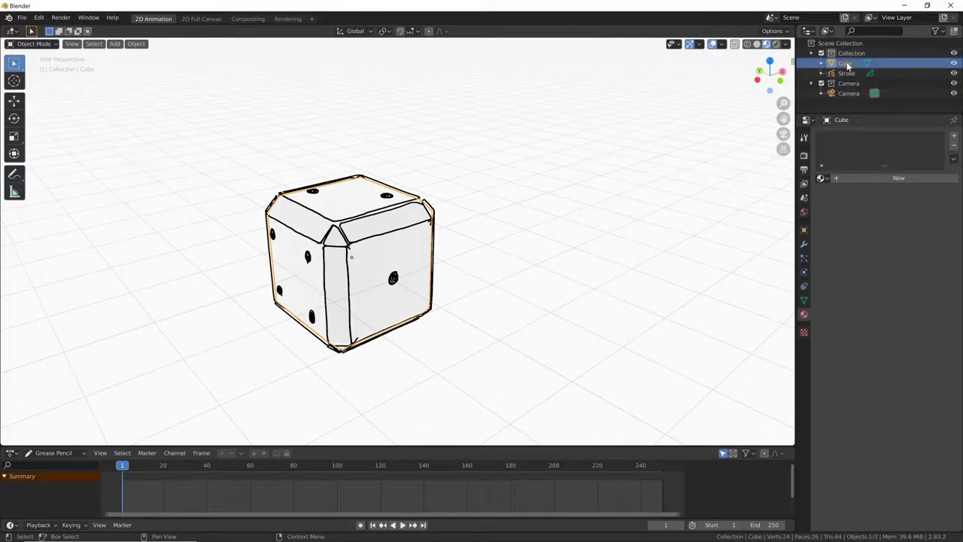
drag(848, 66, 843, 74)
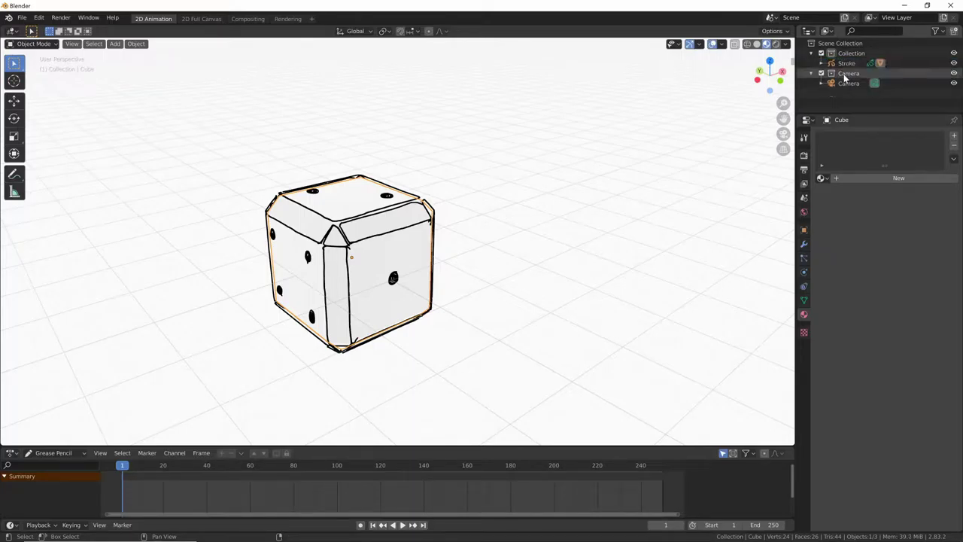
click(821, 64)
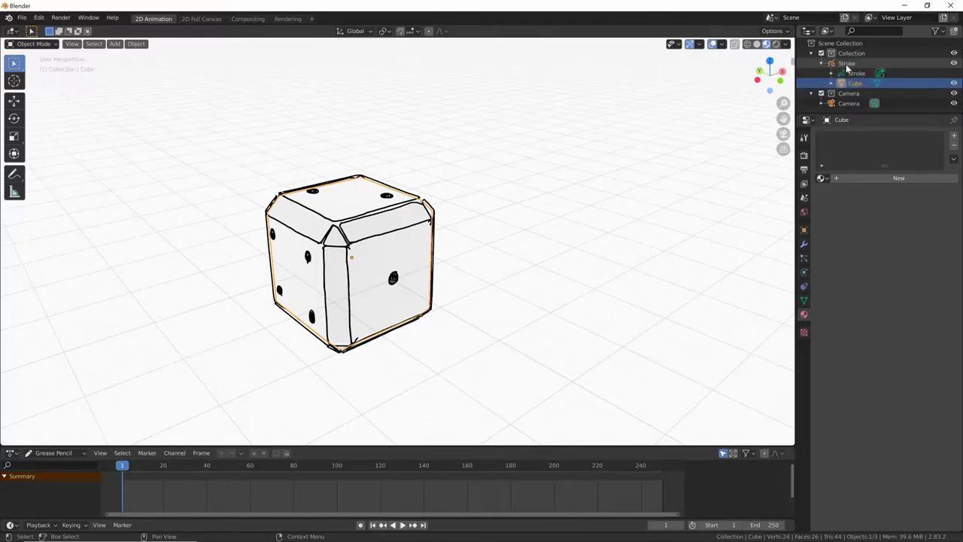
Step: Rename the parent Stroke object to Dado
click(847, 65)
double_click(847, 64)
text(Dado)
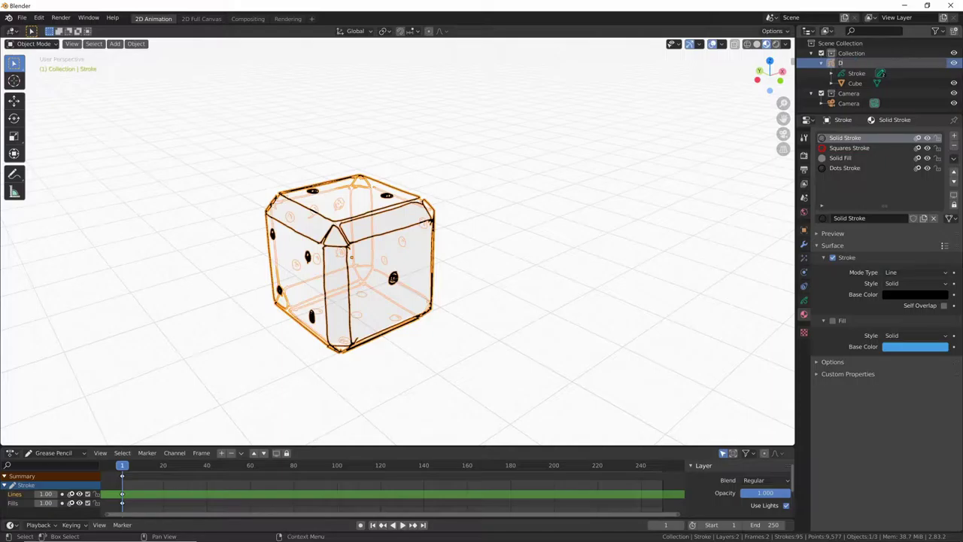
key(Return)
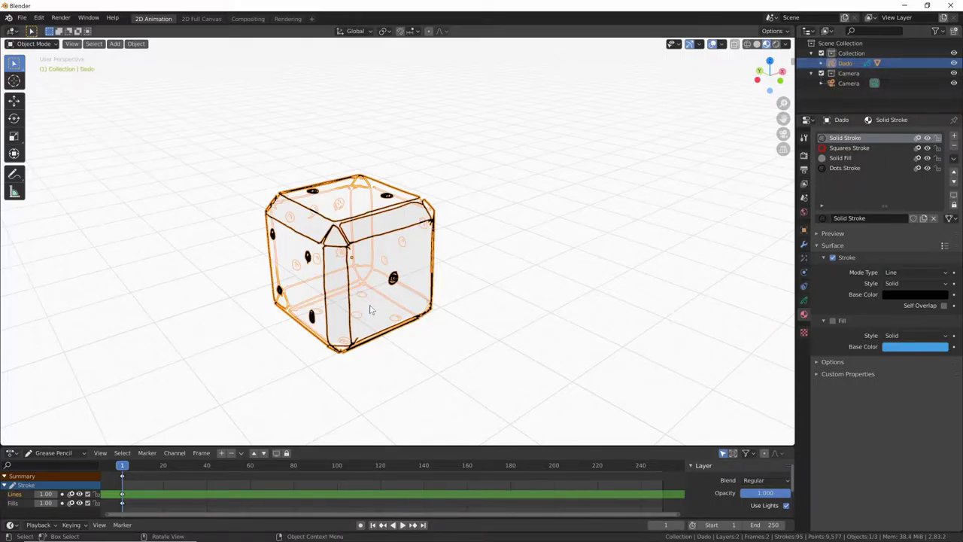
Step: Test the parented die by moving it and scaling it down, undoing each transform
key(g)
click(636, 276)
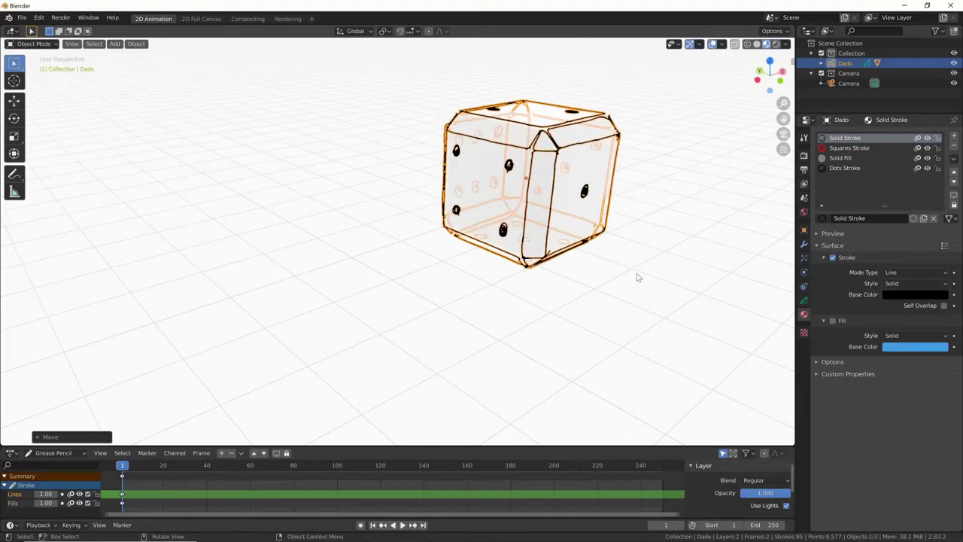
key(ctrl+z)
key(s)
click(523, 291)
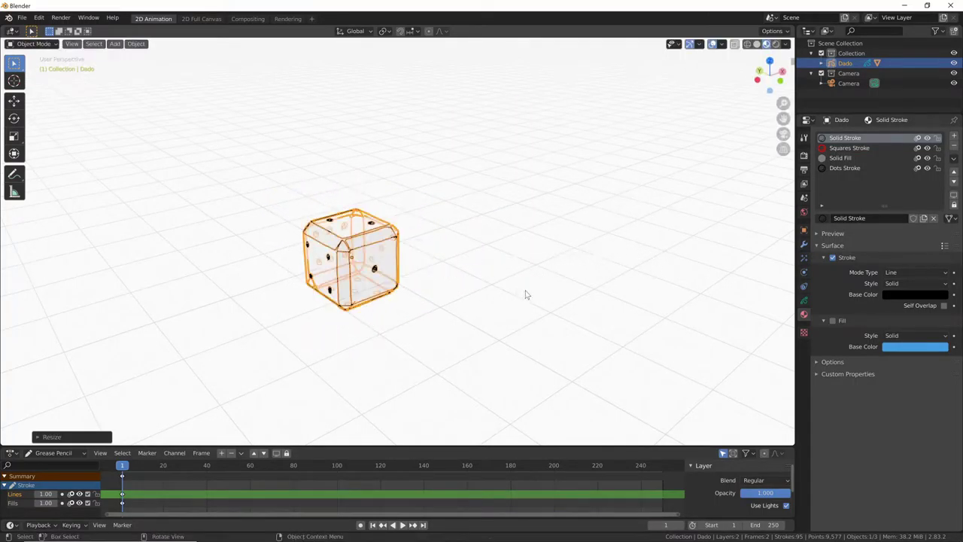
key(ctrl+z)
Step: Rotate the parented die, inspect it from another angle, and undo the rotation
key(r)
click(677, 318)
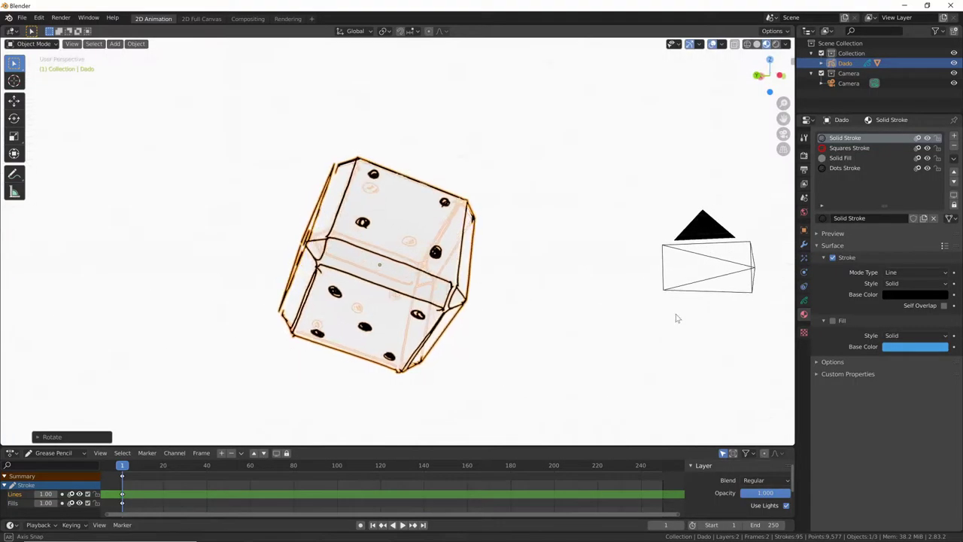
middle_drag(662, 327, 528, 345)
click(538, 349)
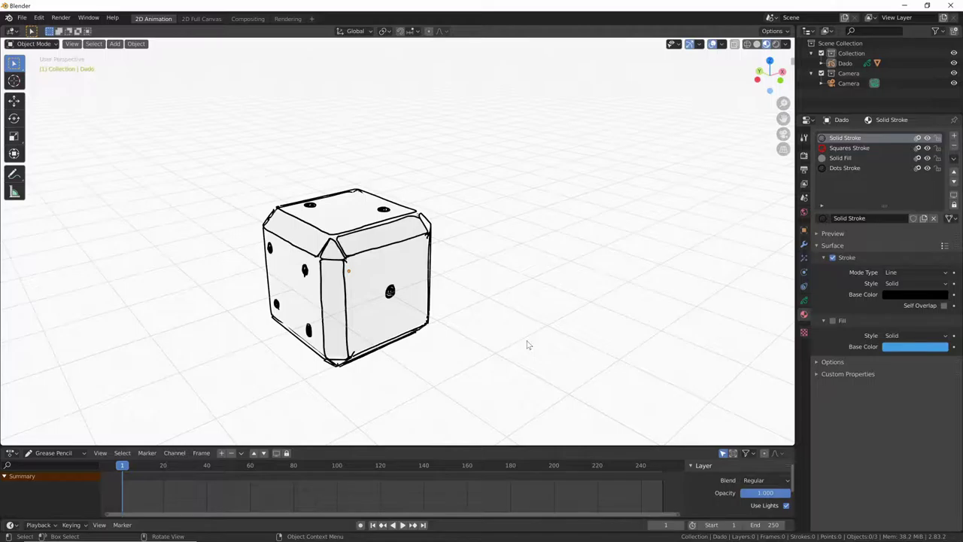
key(ctrl+z)
Step: Scale the Dado object down to less than half its size in the camera view and deselect it
key(KP_0)
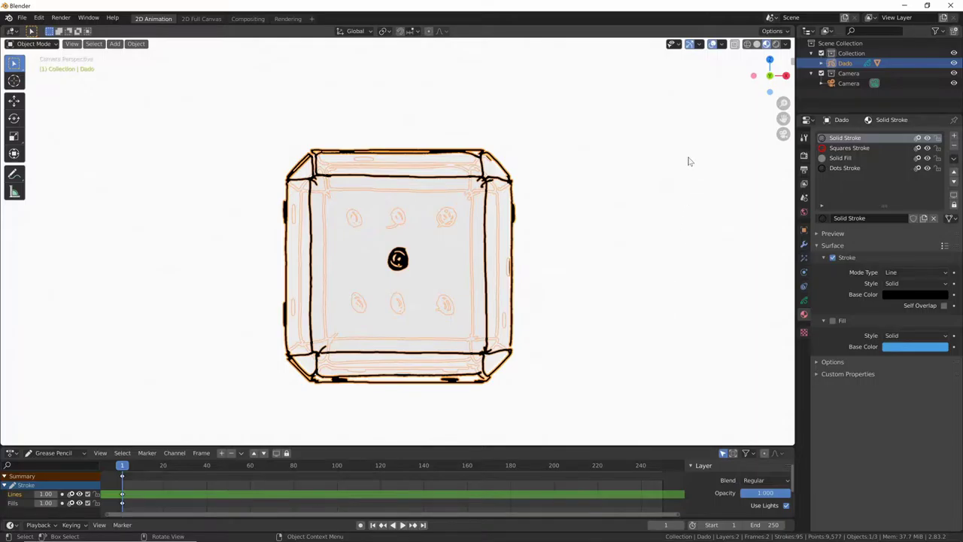
key(s)
click(530, 329)
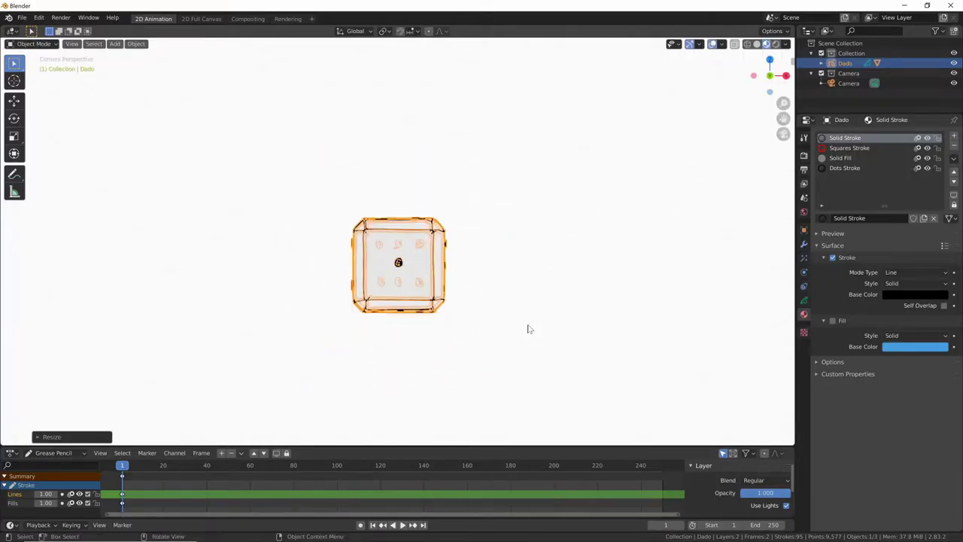
click(529, 408)
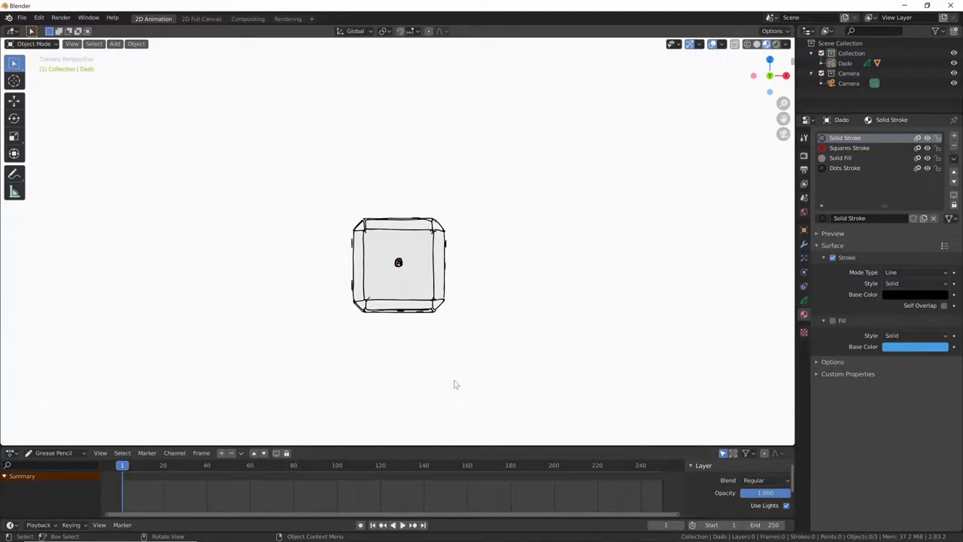
Step: Set the Dado object's stroke thickness scale to 2 and deselect the die
key(ctrl+z)
click(827, 458)
click(923, 495)
text(1.0)
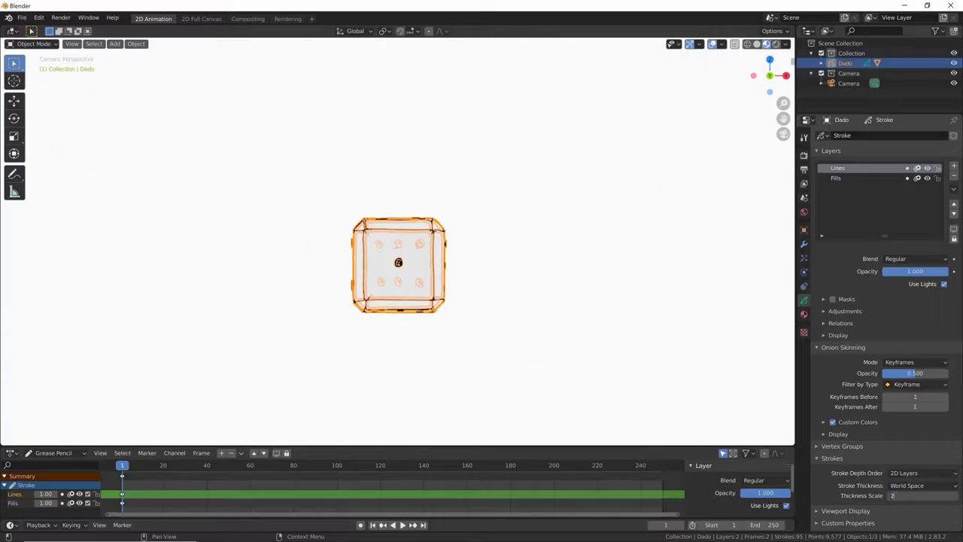
key(Return)
click(667, 390)
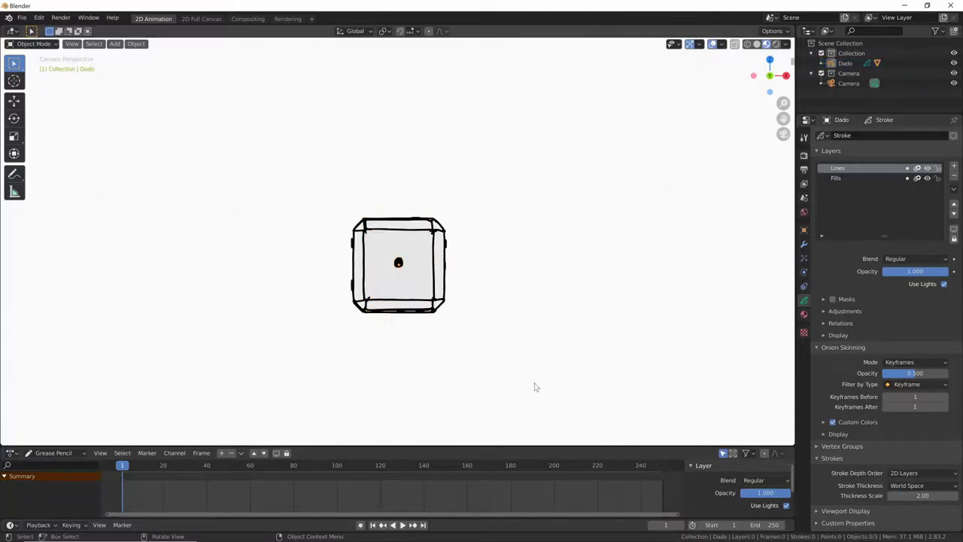
Step: Reselect the die, move it to the upper-left of the camera view, and insert a Location keyframe at frame 1
key(ctrl+z)
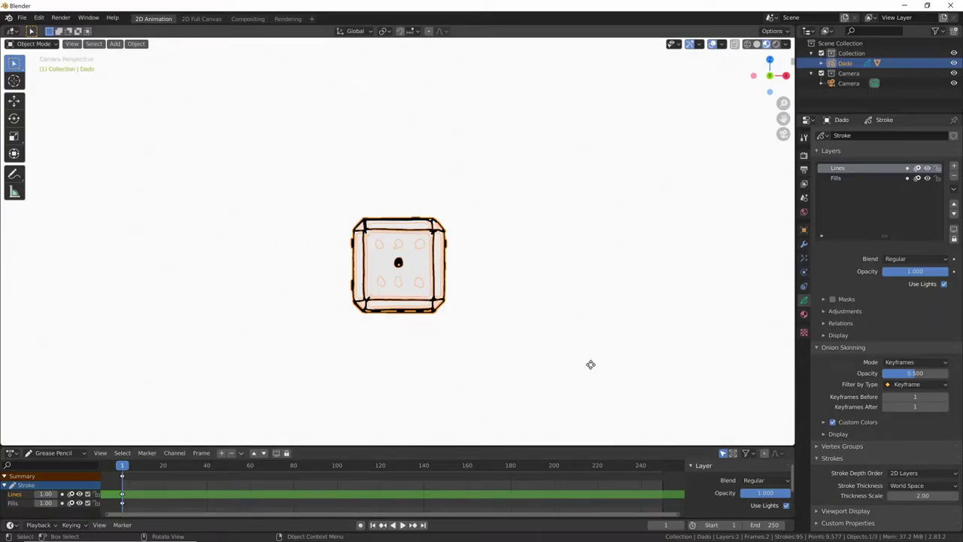
key(g)
click(378, 213)
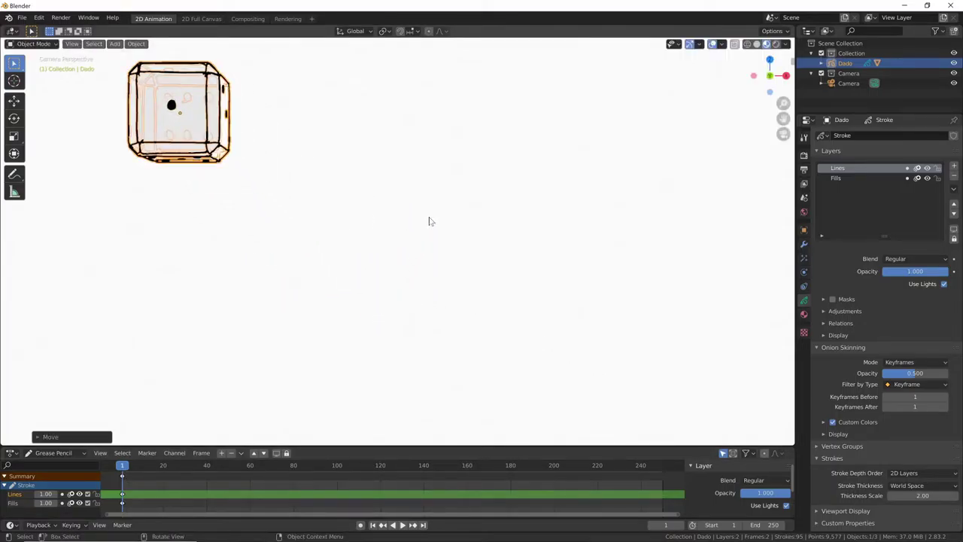
key(i)
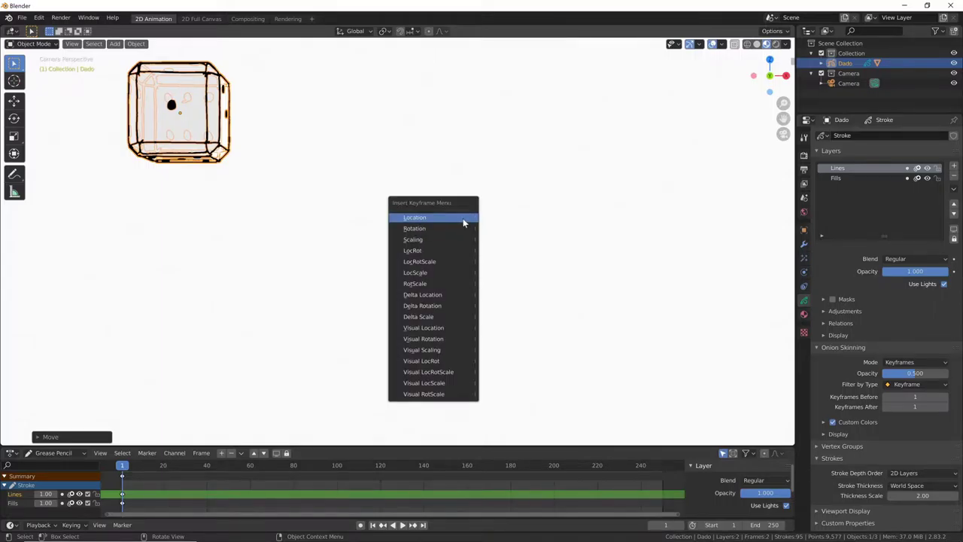
click(463, 221)
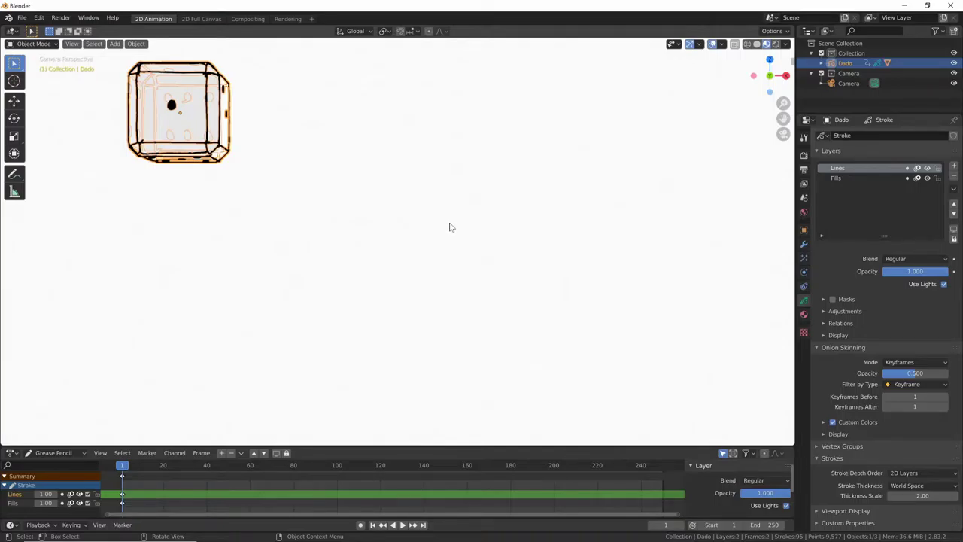
Step: At frame 250, move the die to the lower-right of the camera view and insert a Location keyframe
key(shift+Right)
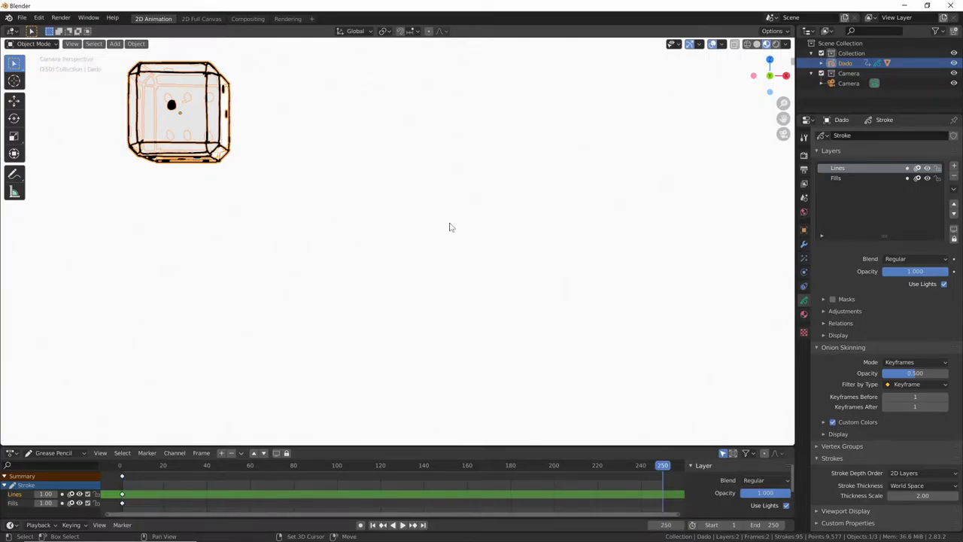
drag(217, 161, 734, 411)
key(i)
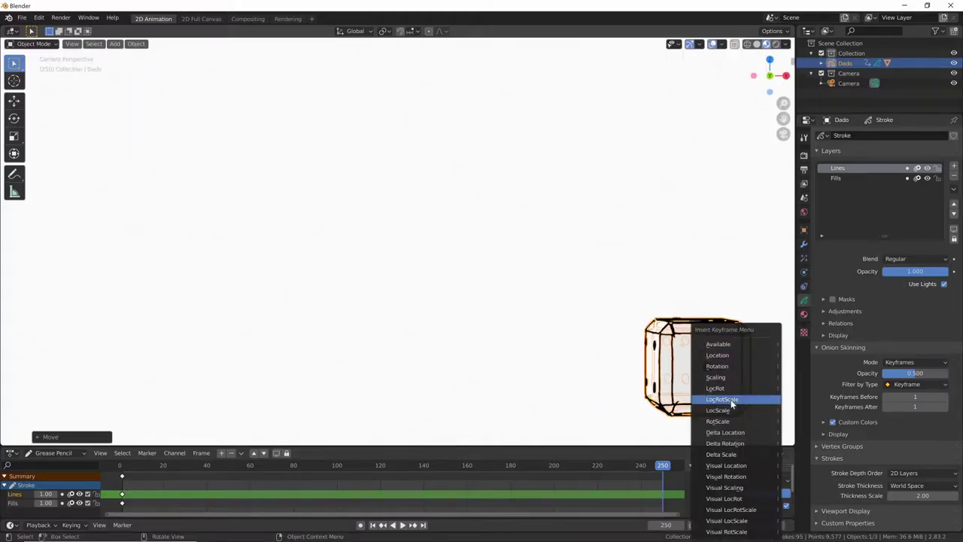
click(734, 352)
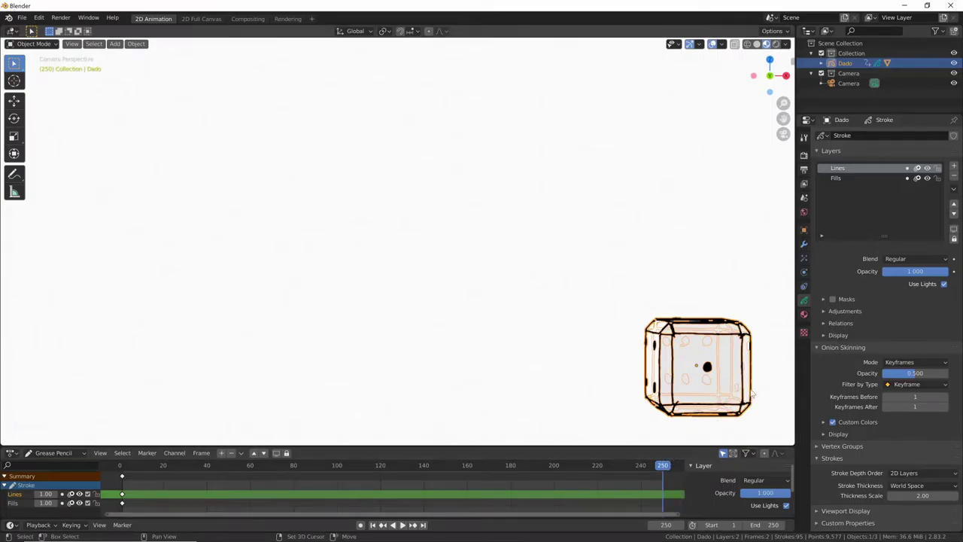
Step: Play back the die's movement between its two keyframes
key(space)
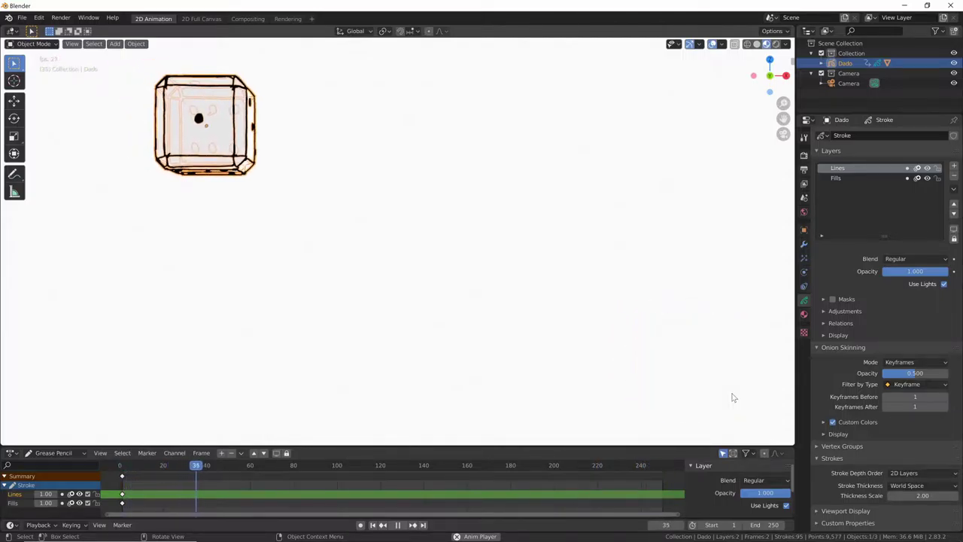
key(space)
key(space)
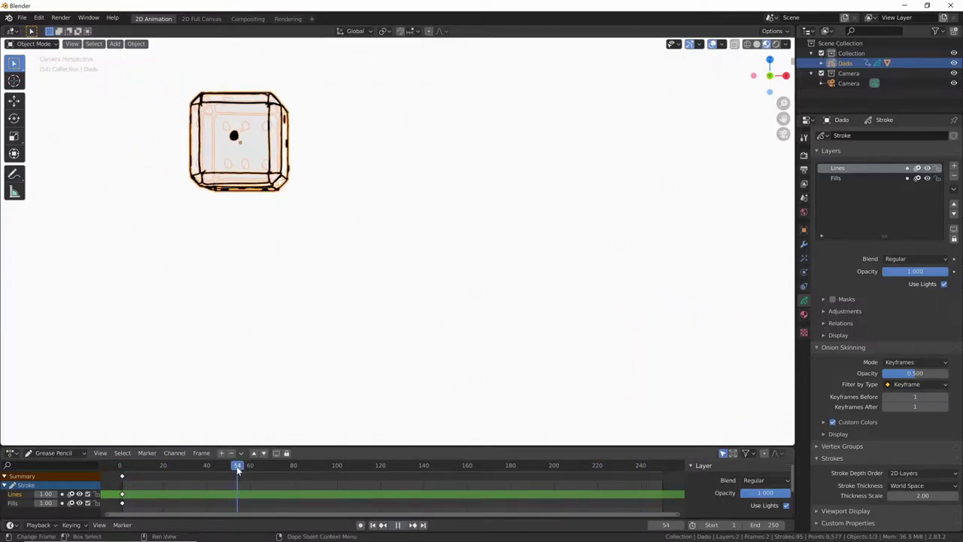
Step: At frame 120, move the die to the lower-left of the camera view and insert a Location keyframe
drag(382, 466, 380, 468)
key(space)
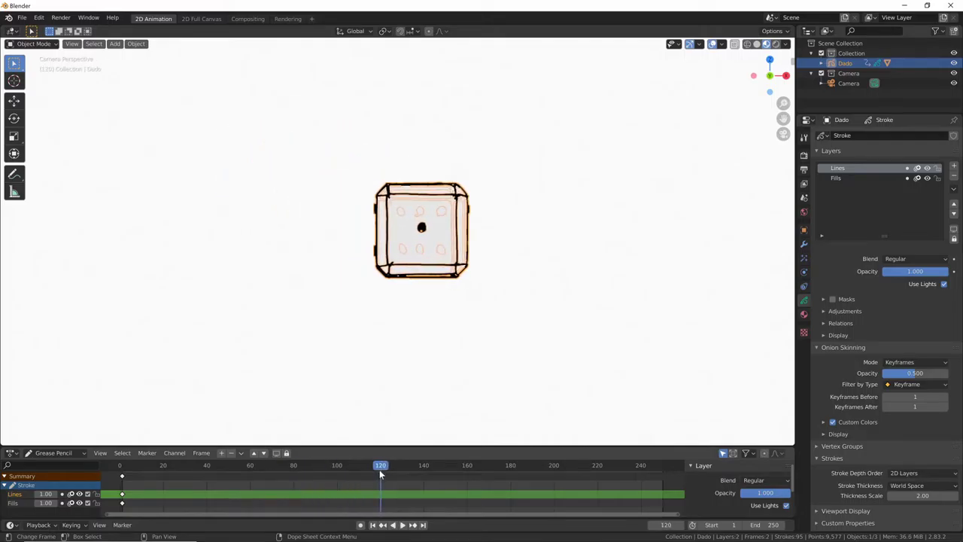
drag(457, 271, 156, 404)
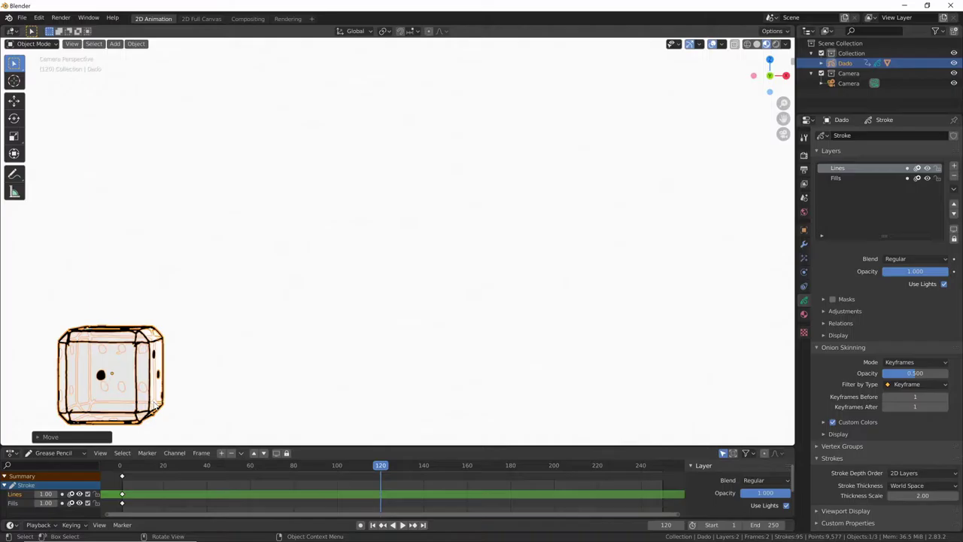
key(i)
click(483, 345)
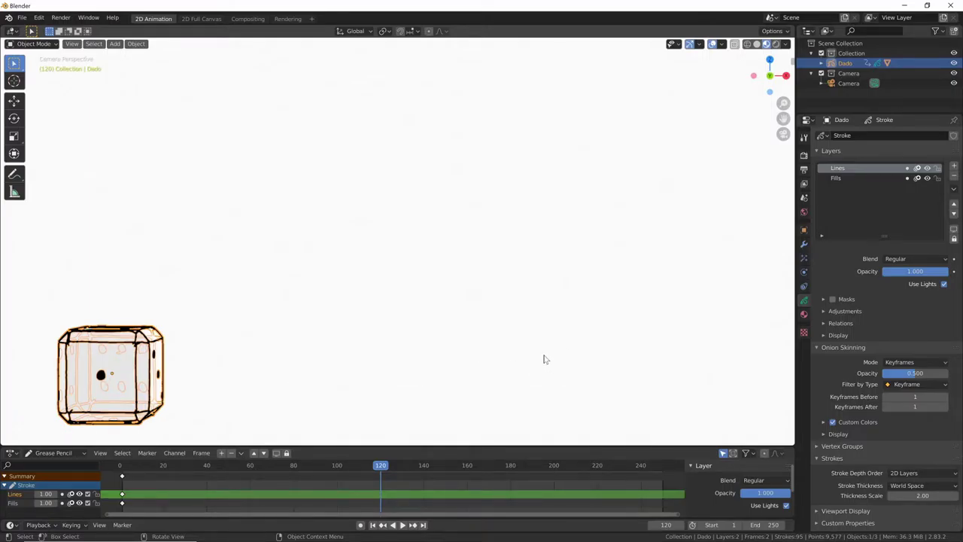
Step: Enlarge the timeline to show the keyframes and play the animation from frame 1 with the whole camera frame in view
drag(9, 447, 53, 468)
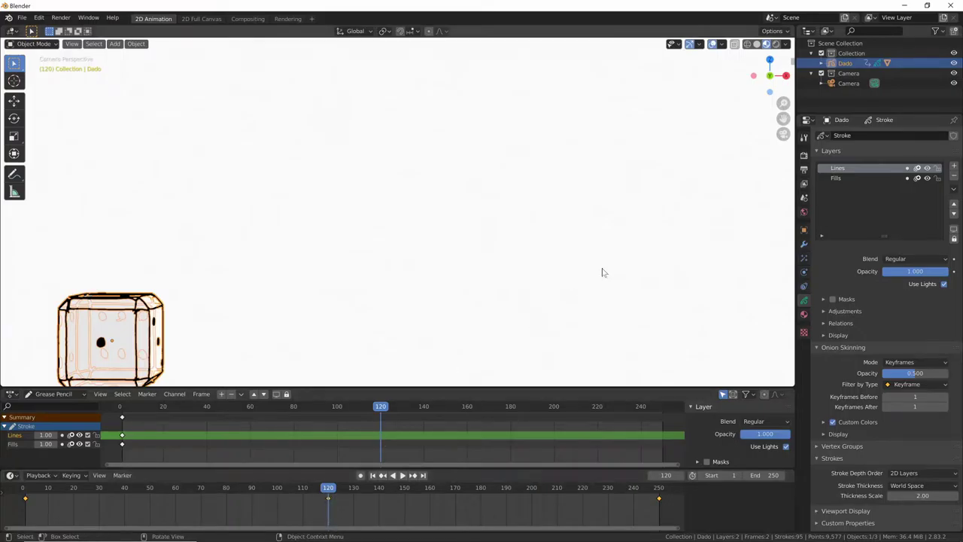
key(shift+Left)
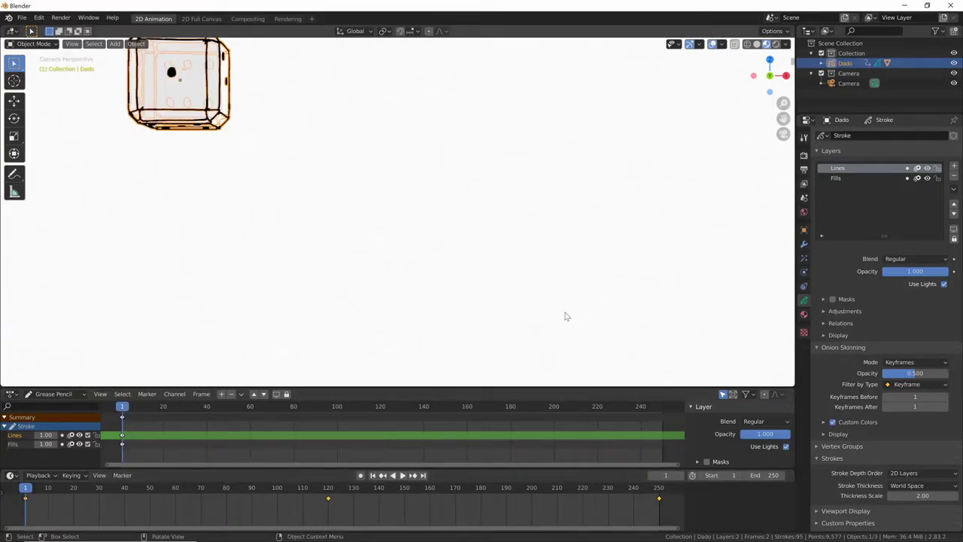
scroll(562, 268, down, 4)
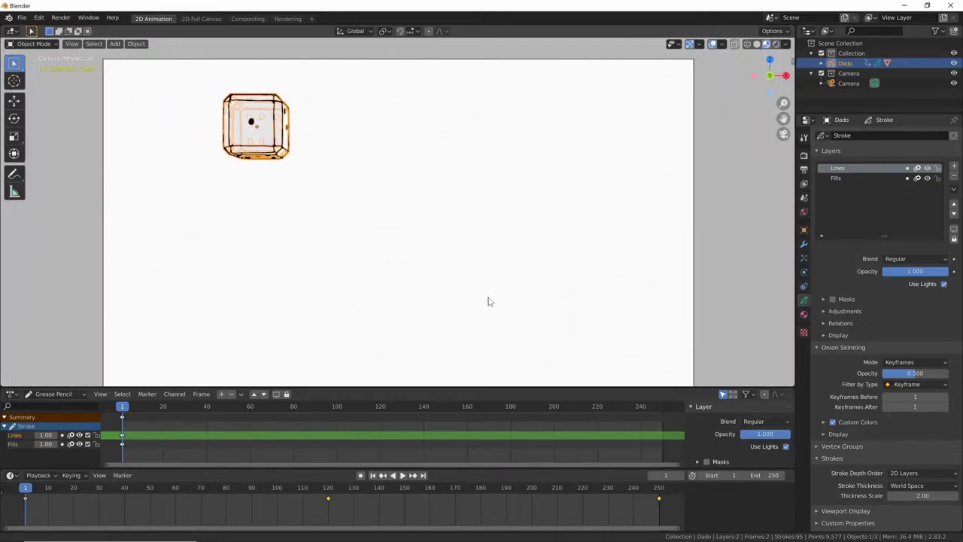
scroll(492, 297, down, 3)
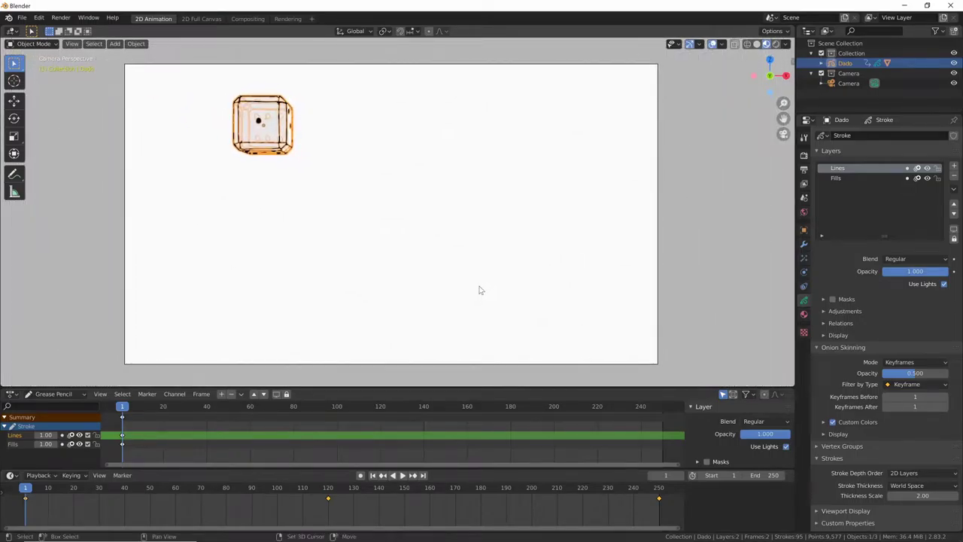
key(space)
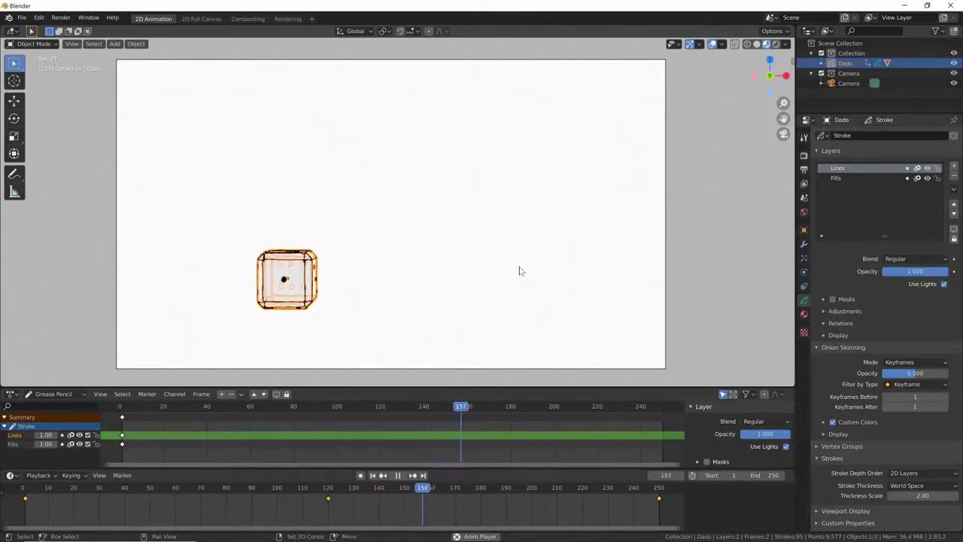
key(space)
key(shift)
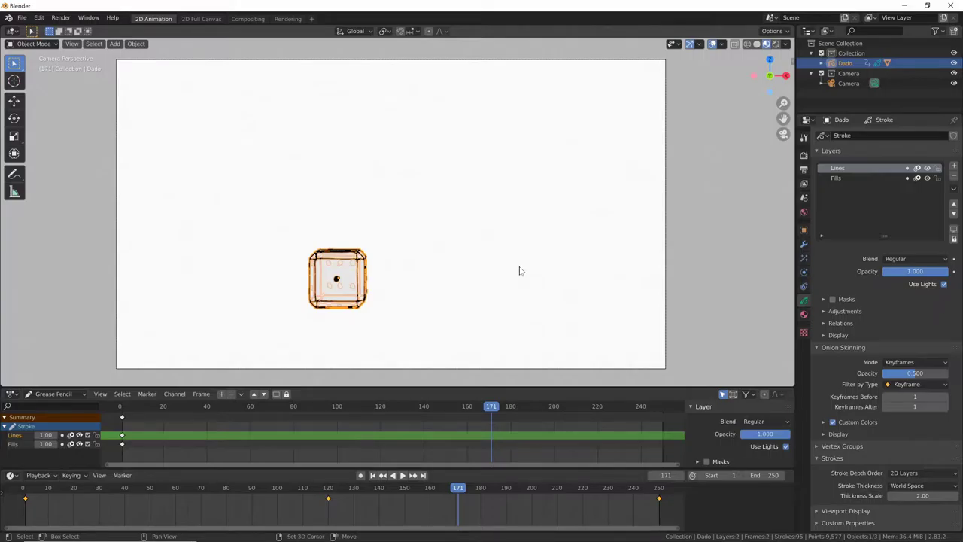
key(shift+Left)
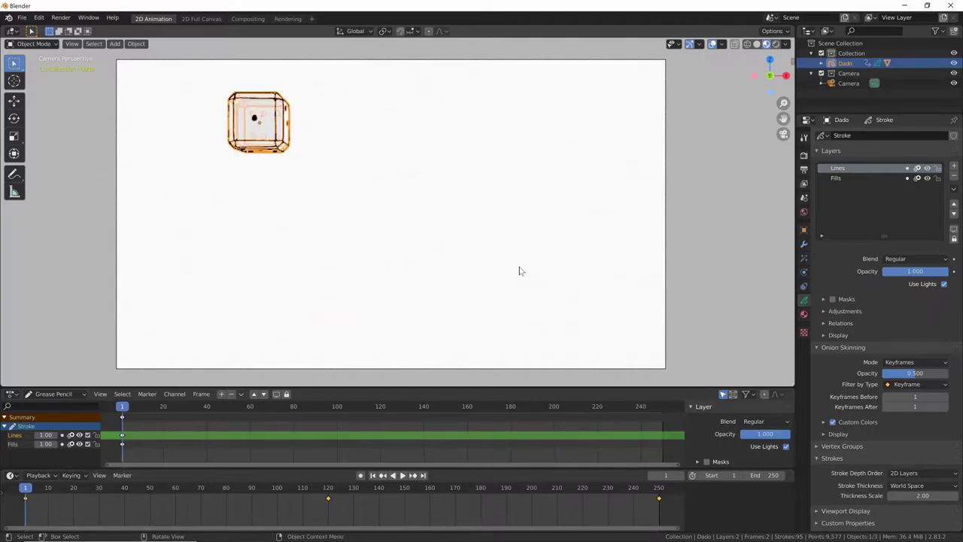
key(space)
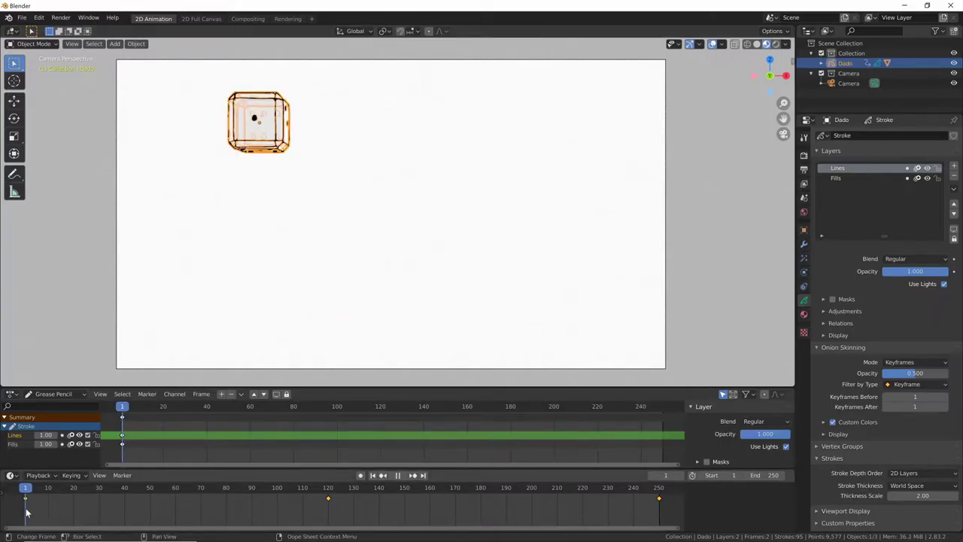
key(Escape)
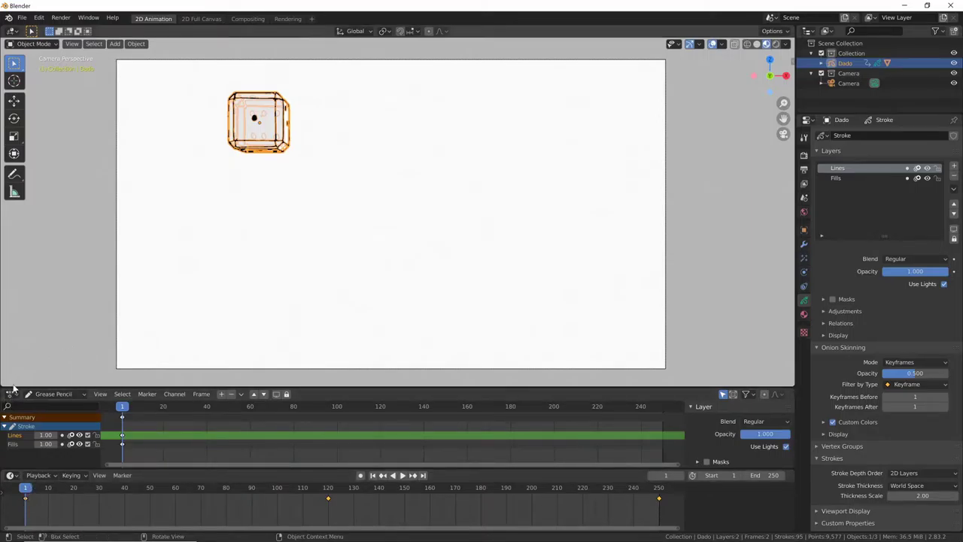
Step: Enlarge the dope sheet area and switch it to the Graph Editor
drag(193, 387, 200, 329)
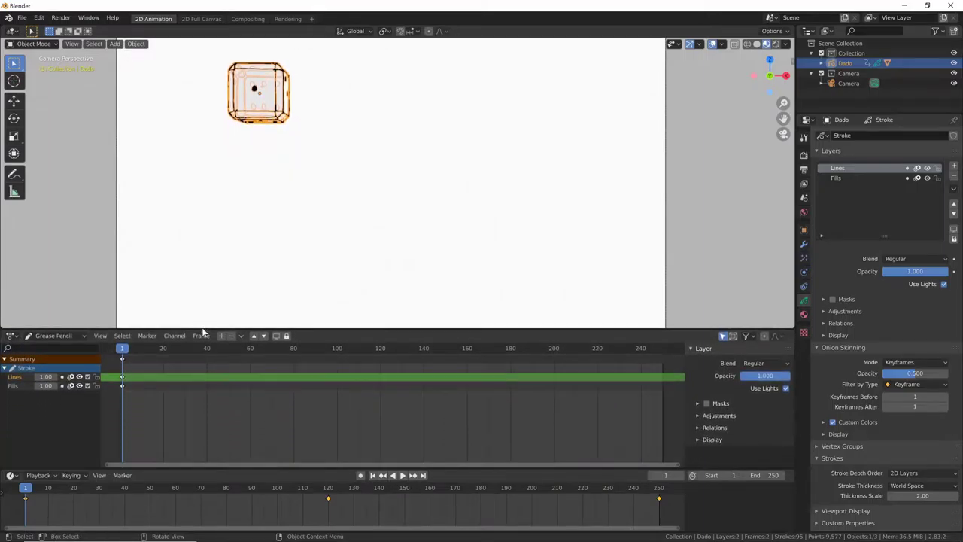
click(12, 338)
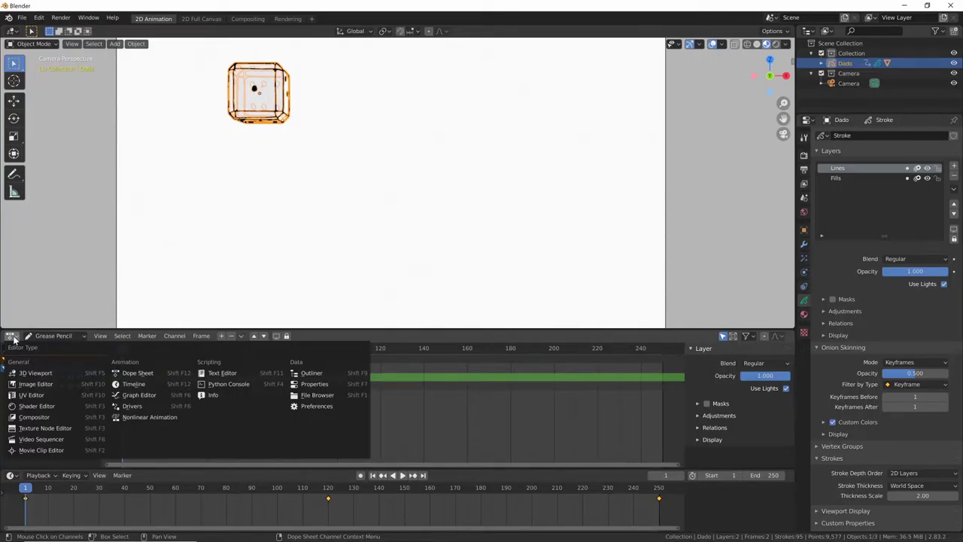
click(149, 399)
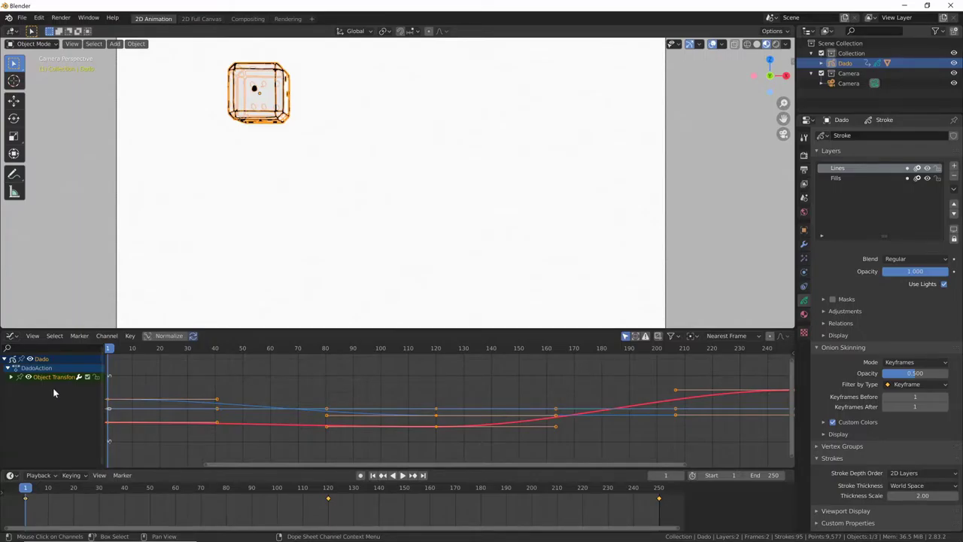
Step: Expand the DadoAction Object Transforms channels in a widened channel list and enlarge the Graph Editor to fit the location curves
click(28, 368)
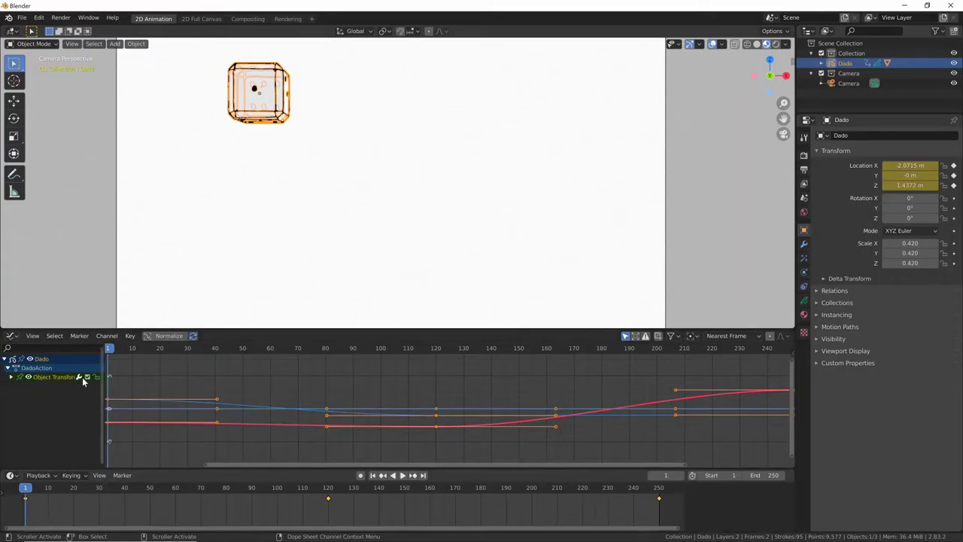
drag(106, 373, 139, 373)
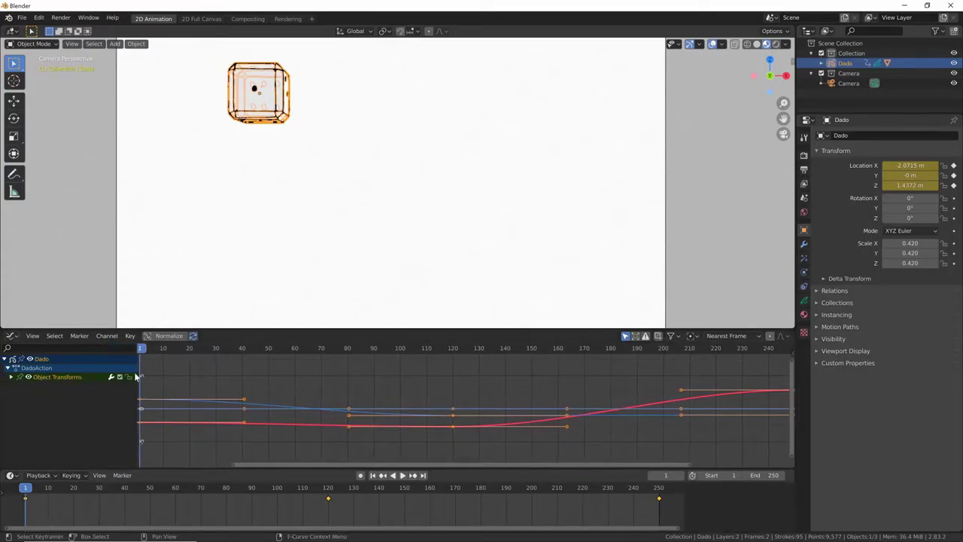
click(12, 378)
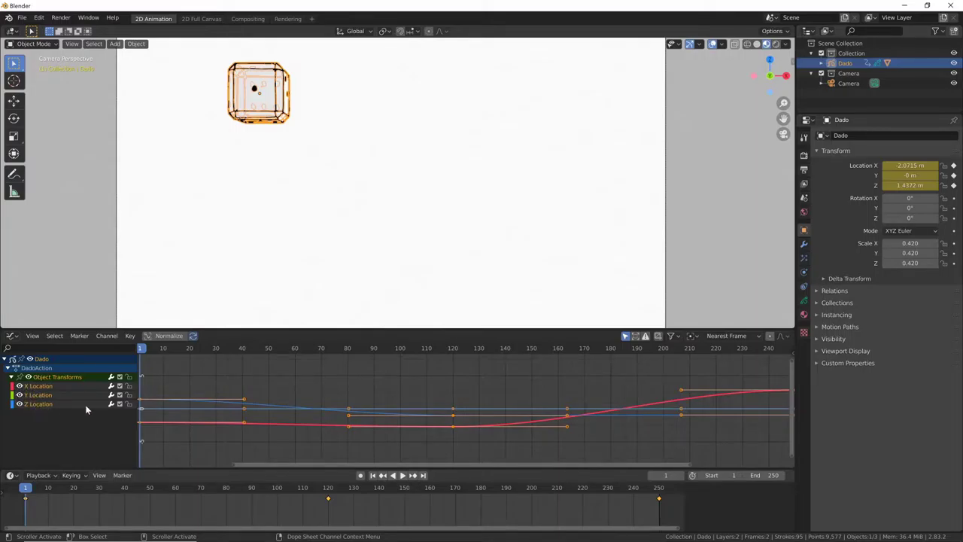
mouse_move(506, 440)
middle_down()
mouse_move(558, 435)
mouse_move(527, 424)
middle_up()
mouse_move(626, 437)
middle_down()
mouse_move(532, 434)
mouse_move(539, 439)
mouse_move(633, 431)
mouse_move(538, 426)
mouse_move(537, 399)
mouse_move(563, 432)
mouse_move(544, 445)
middle_up()
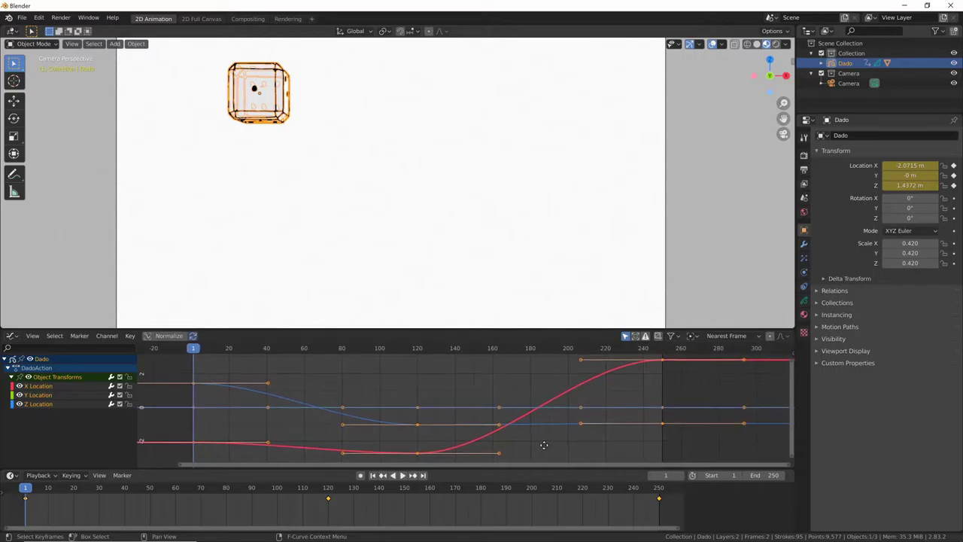
drag(565, 330, 557, 295)
mouse_move(584, 438)
ctrl+middle_down()
mouse_move(576, 430)
mouse_move(582, 438)
ctrl+middle_up()
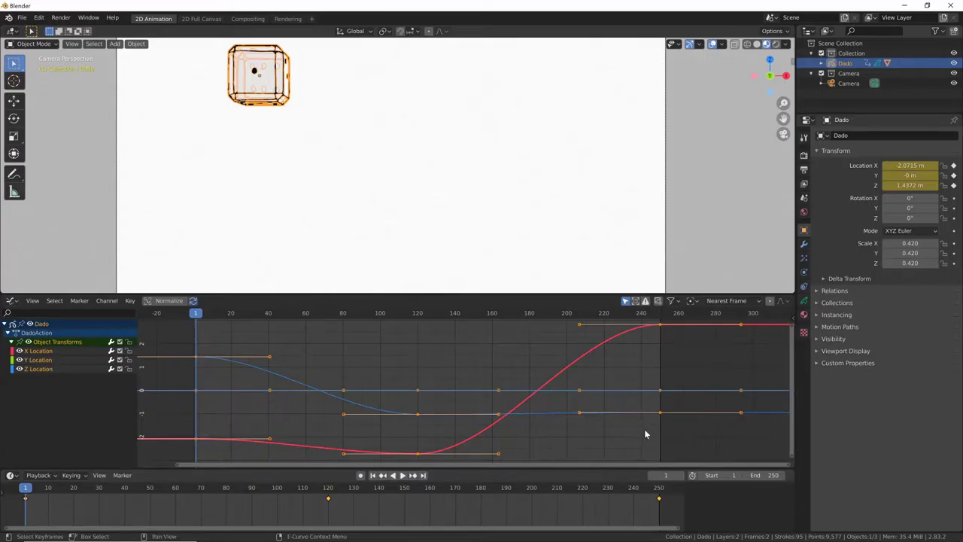
Step: Preview the motion against the curves and hide the Y Location and Z Location curves
key(space)
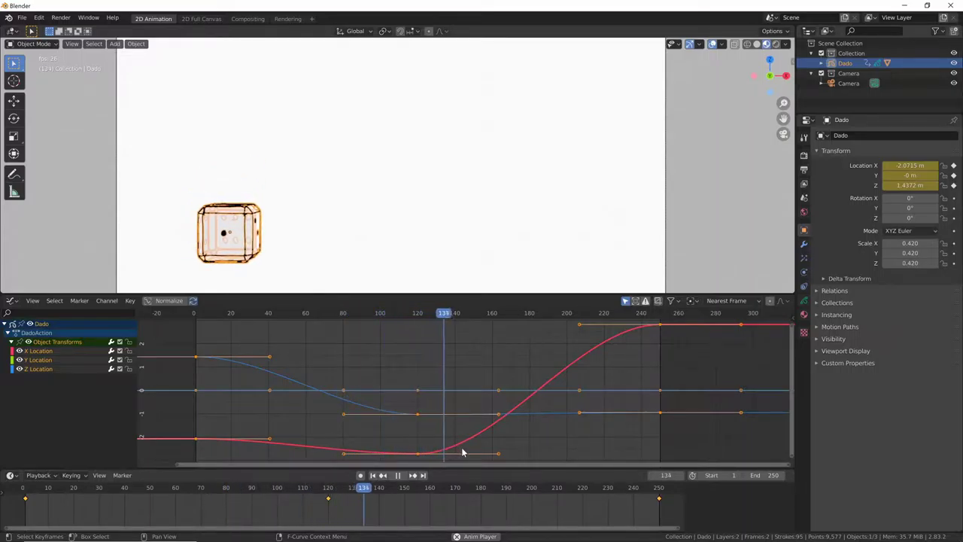
key(space)
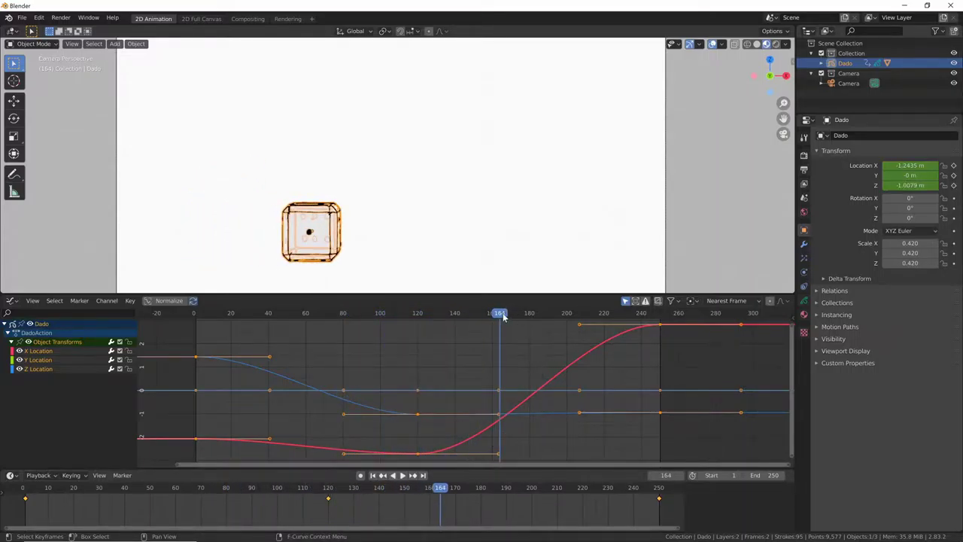
click(19, 360)
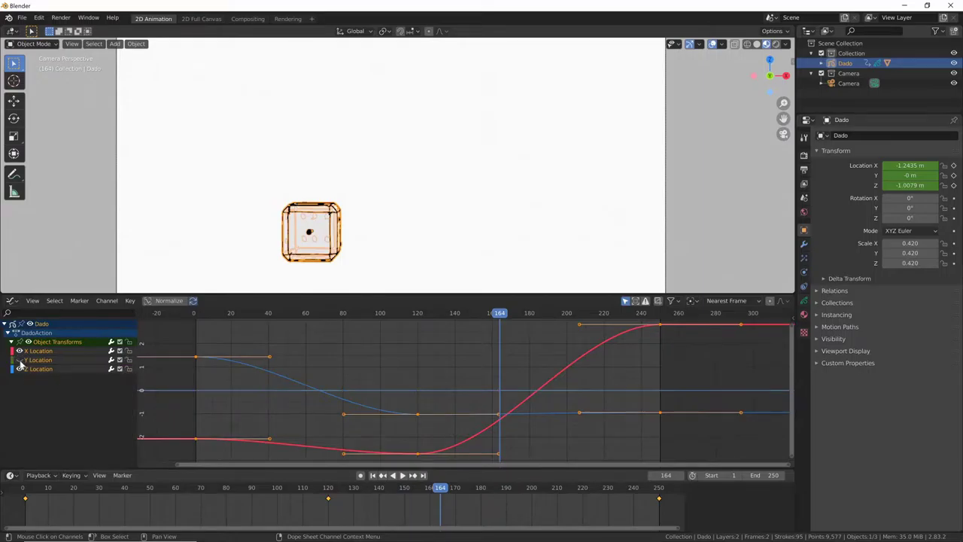
click(20, 369)
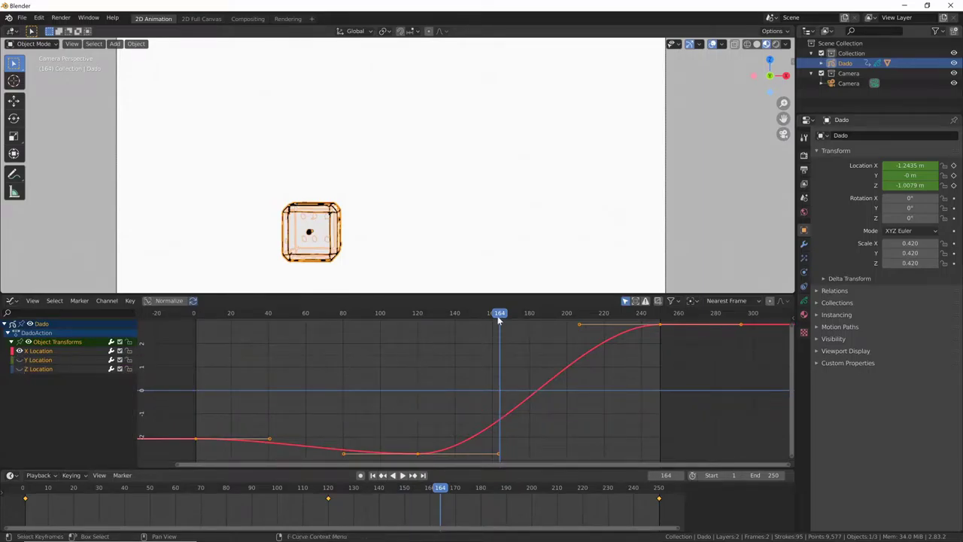
Step: Scrub to frames 1 and 120 and select the X Location keyframes at frames 1, 120 and 250 in turn
key(shift+ctrl+space)
shift+right_drag(412, 341, 198, 388)
drag(198, 316, 194, 317)
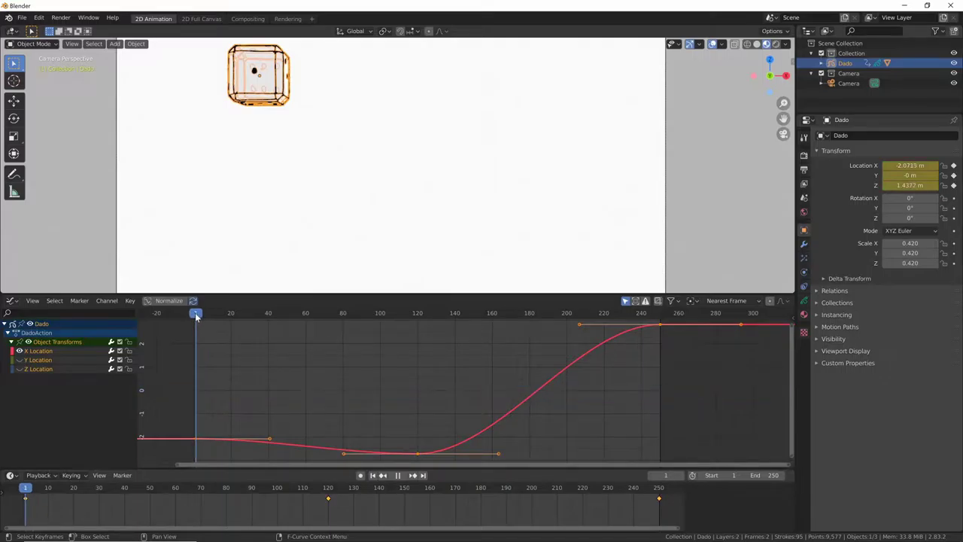
click(196, 439)
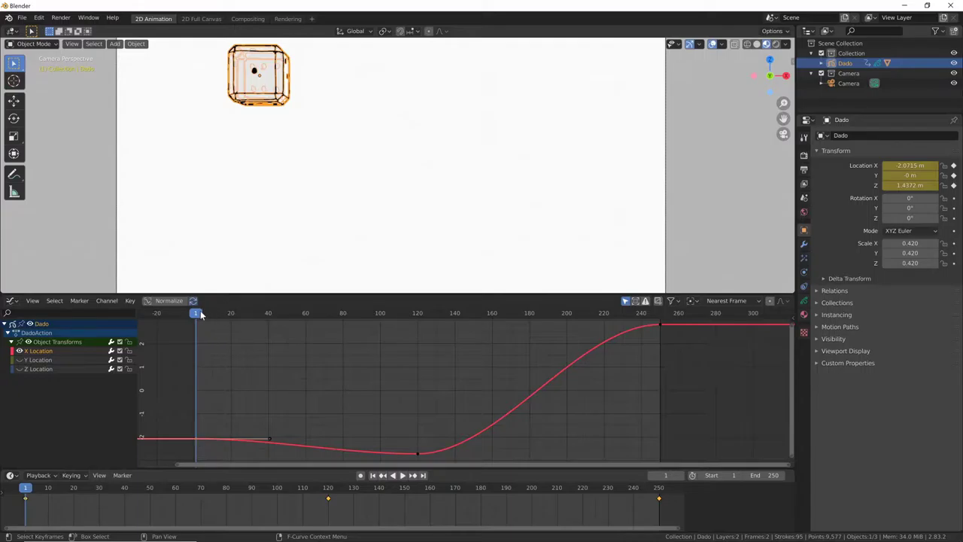
key(space)
drag(350, 315, 417, 319)
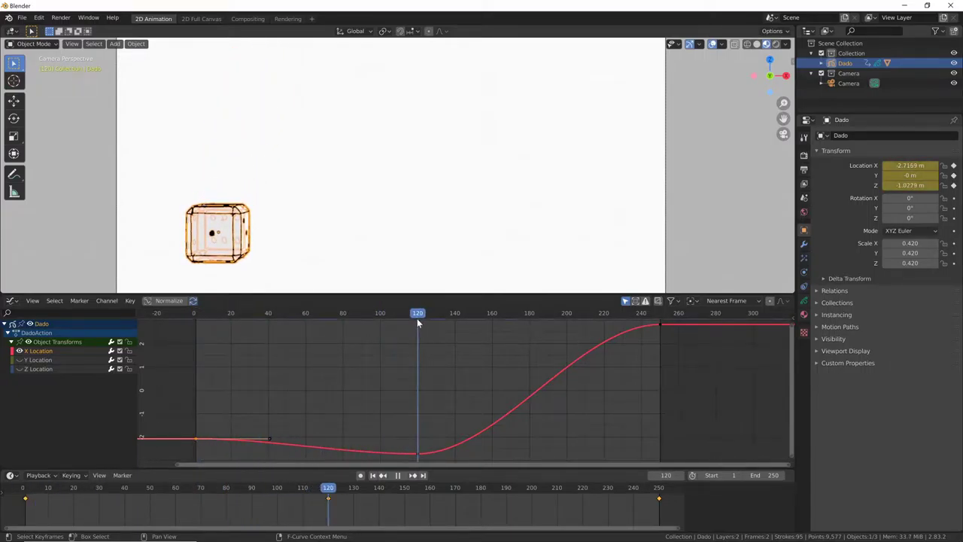
click(417, 453)
click(660, 324)
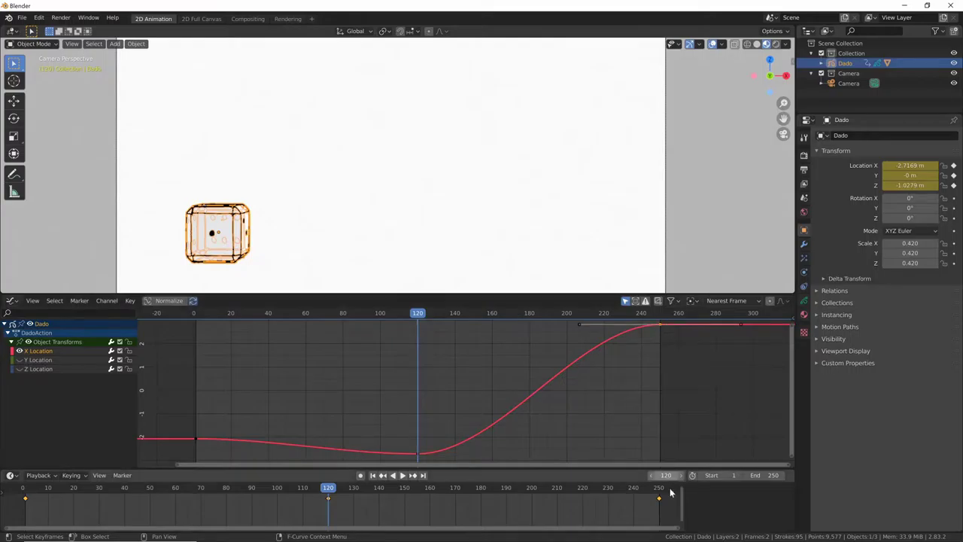
Step: Inspect the left and right handles of the X Location keyframe at frame 250
drag(423, 316, 419, 434)
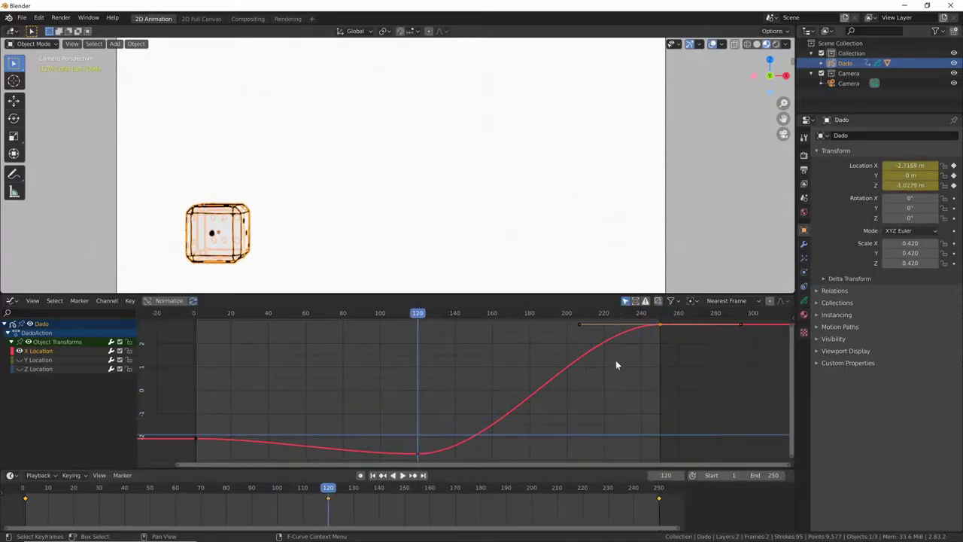
click(742, 325)
click(579, 326)
click(741, 325)
Step: Raise the right handle of the X Location keyframe at frame 120, ending near frame 148, and play the animation from frame 1
click(417, 454)
scroll(571, 422, down, 2)
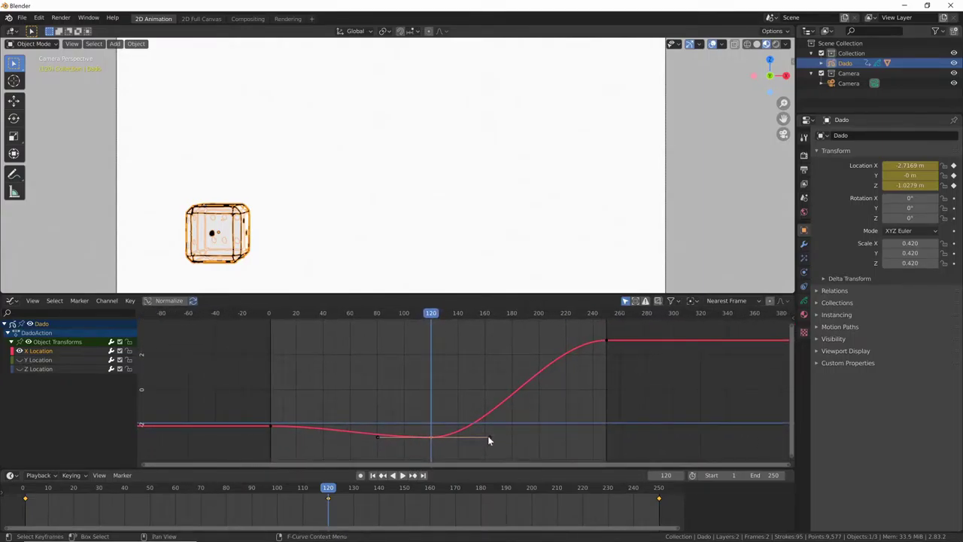
key(g)
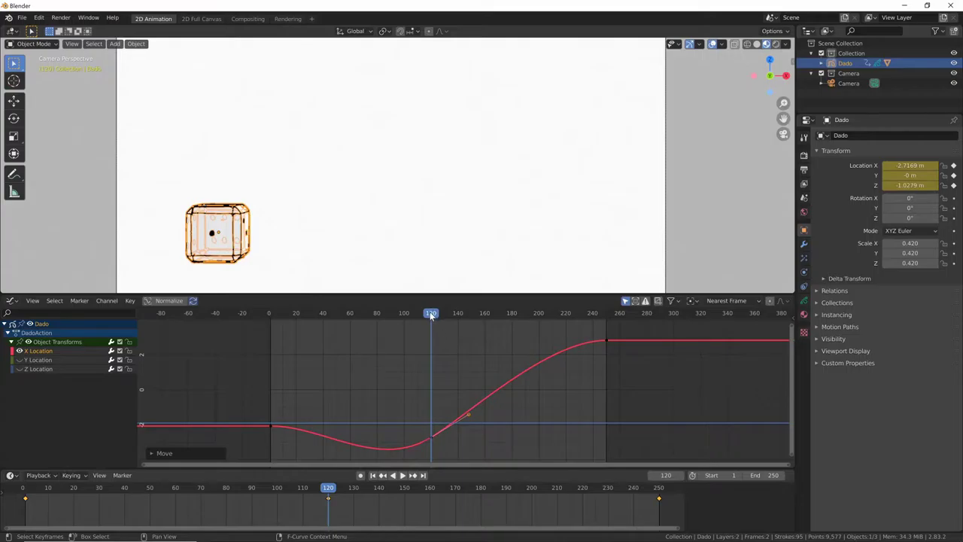
drag(432, 316, 252, 442)
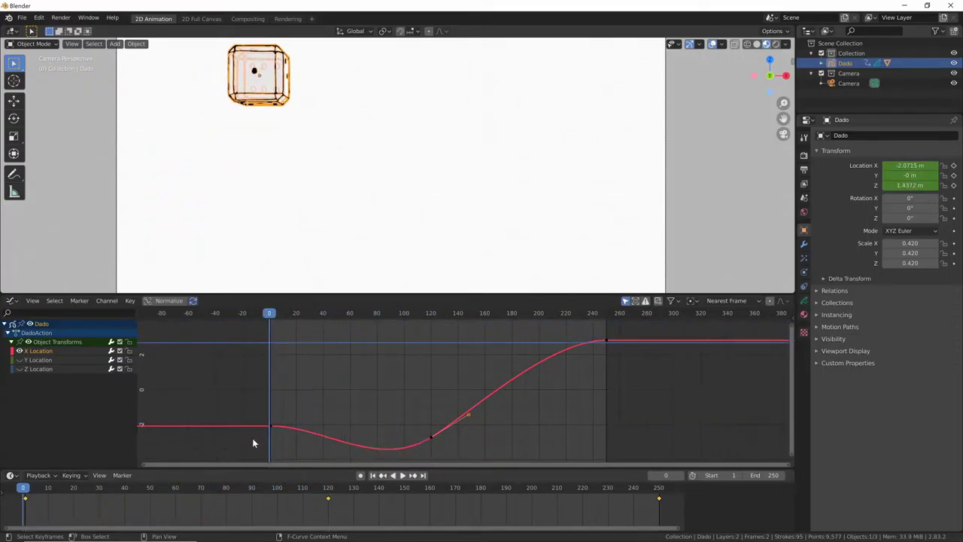
key(space)
click(271, 317)
key(space)
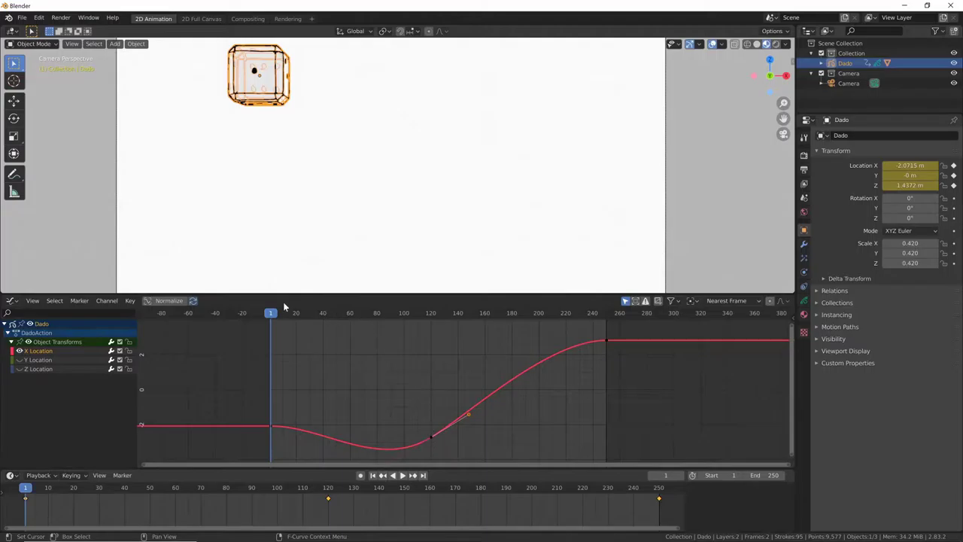
key(space)
Step: Lower the right handle of the X Location keyframe at frame 120 to about frame 135 and scrub the animation to frame 52
drag(293, 316, 449, 457)
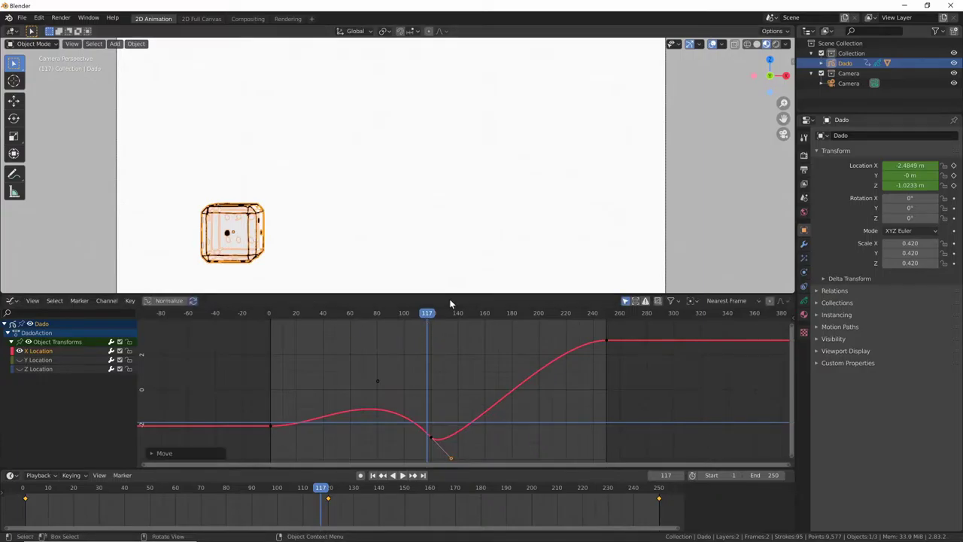
key(shift+ctrl+space)
drag(389, 330, 338, 441)
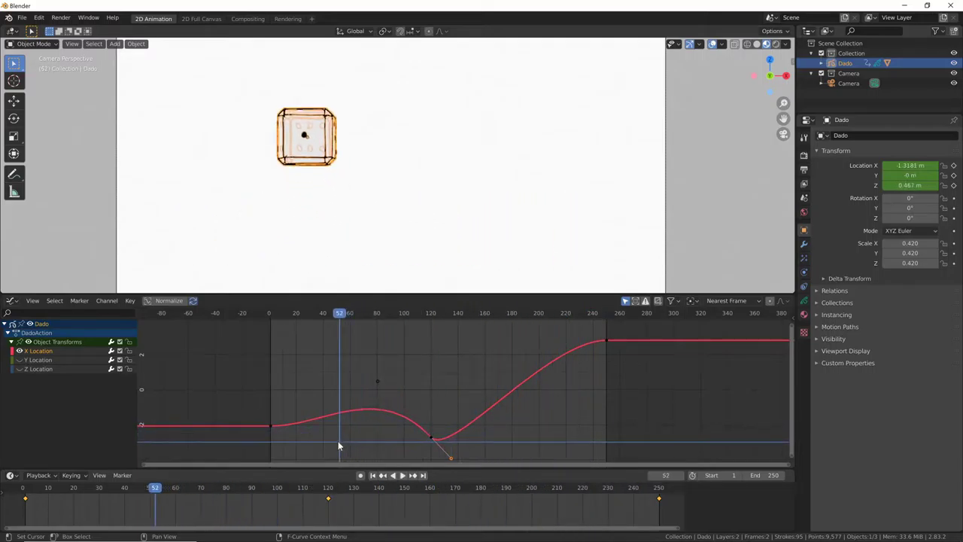
Step: Shorten both handles of the X Location keyframe at frame 120 into a sharp corner and play the animation from the start
drag(456, 456, 444, 437)
drag(377, 440, 439, 437)
click(436, 435)
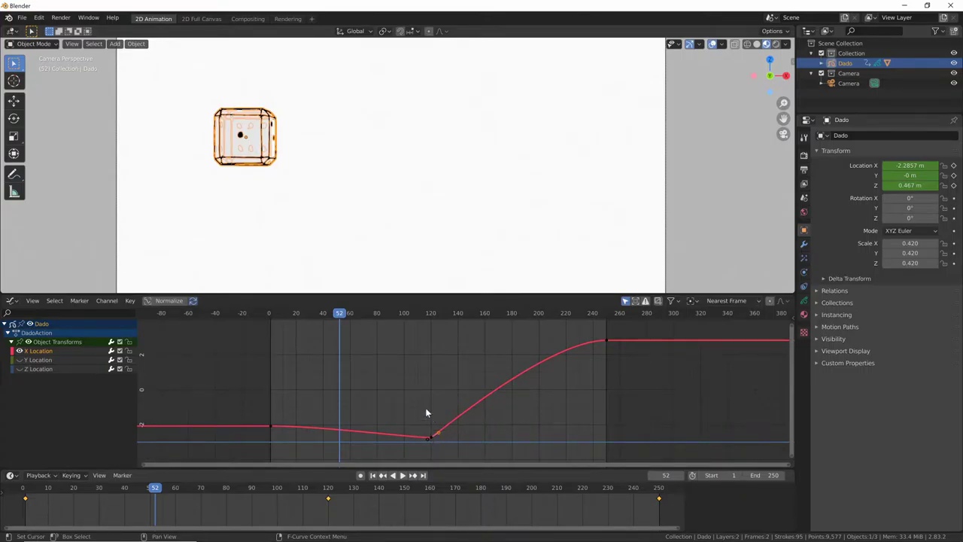
drag(340, 316, 270, 317)
key(space)
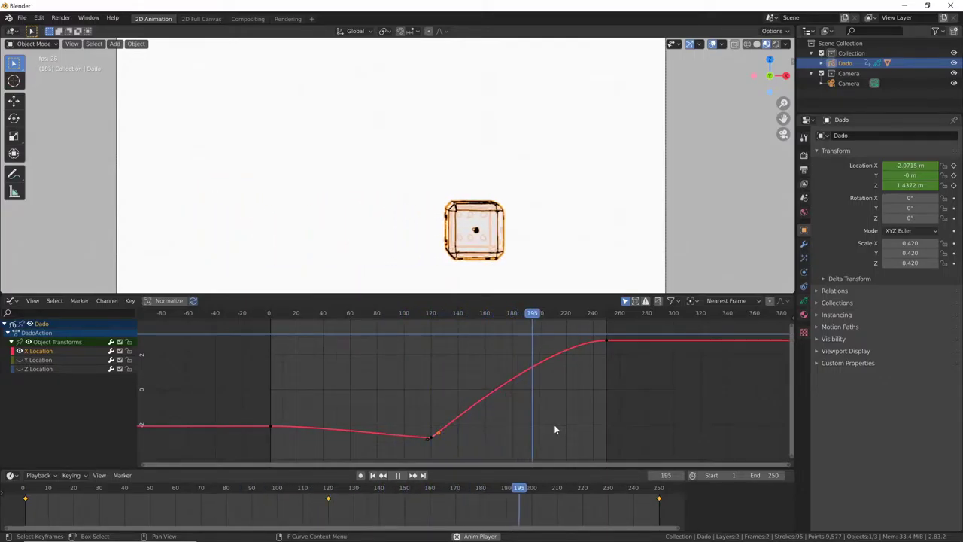
key(space)
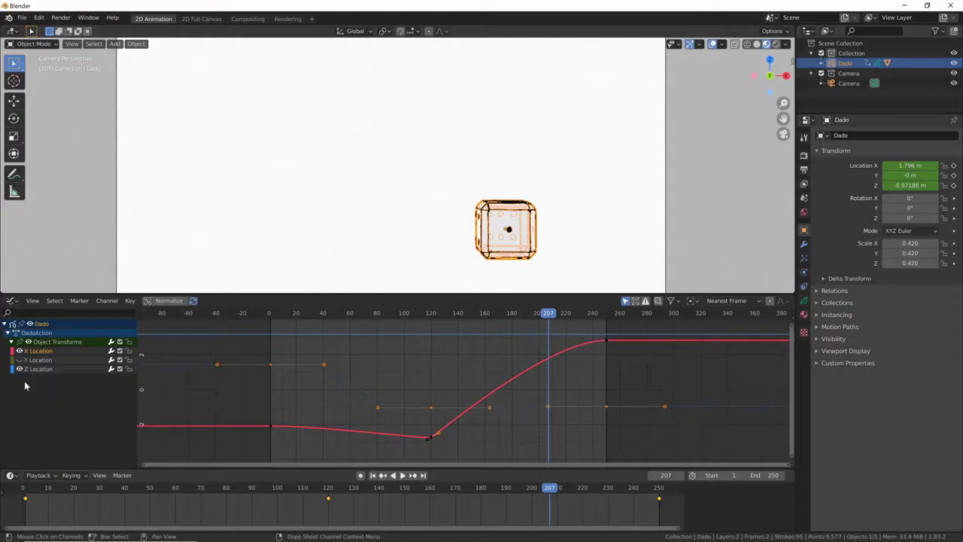
Step: Show the Z Location curve, lower its first keyframe's right handle, shorten both handles at frame 120, and preview the motion
shift+right_drag(548, 334, 270, 399)
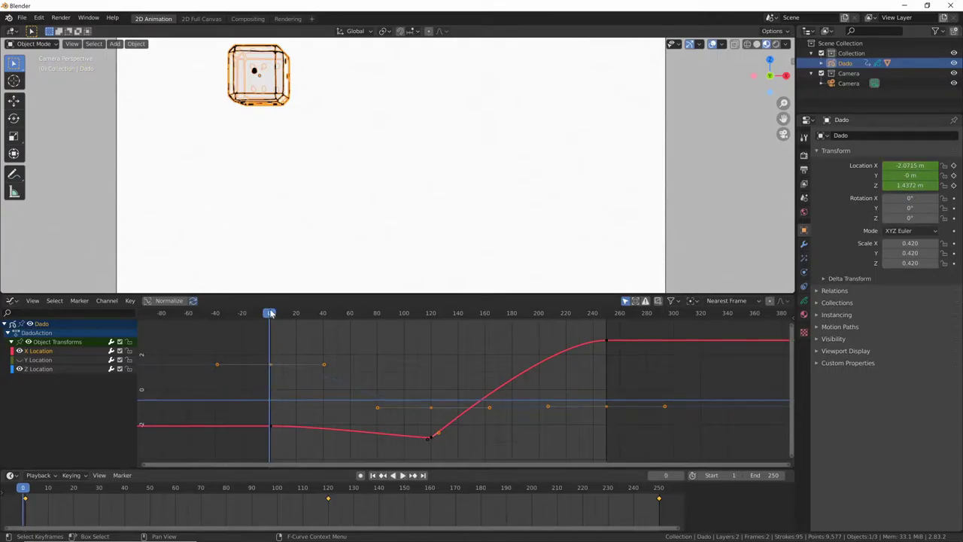
drag(271, 313, 272, 315)
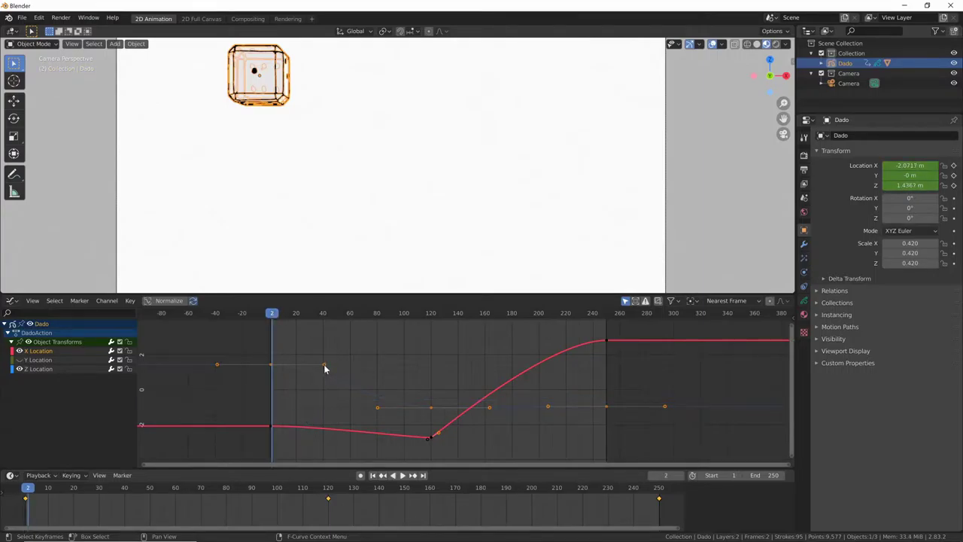
drag(324, 364, 314, 382)
click(431, 408)
drag(379, 408, 420, 404)
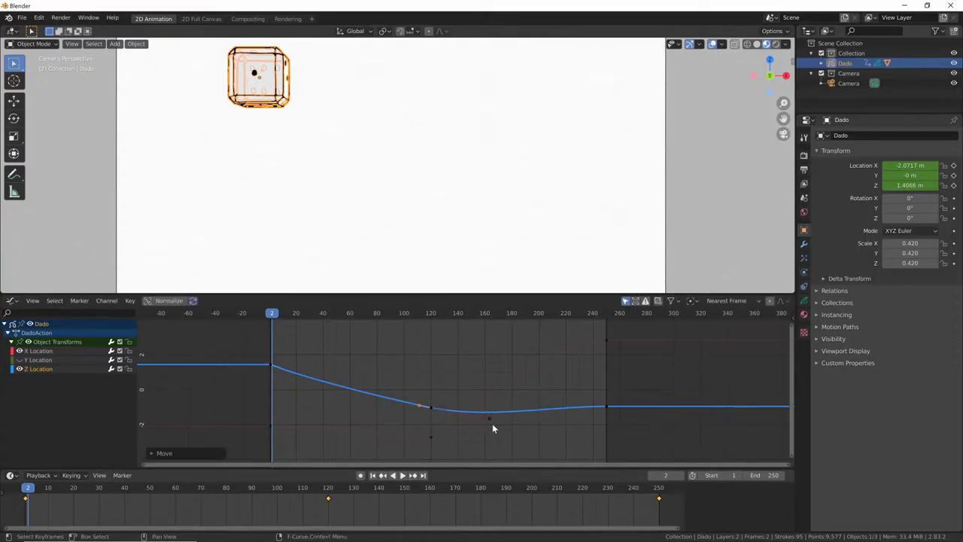
drag(489, 418, 427, 407)
key(space)
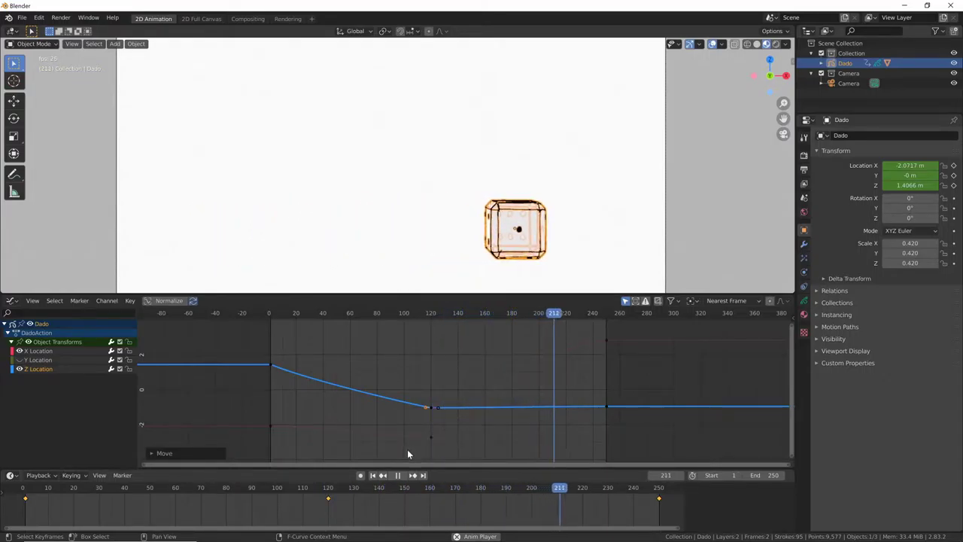
key(Escape)
Step: Level the first Z Location keyframe's right handle to about frame 80, steepen the short handles at frame 120, and play the animation
key(g)
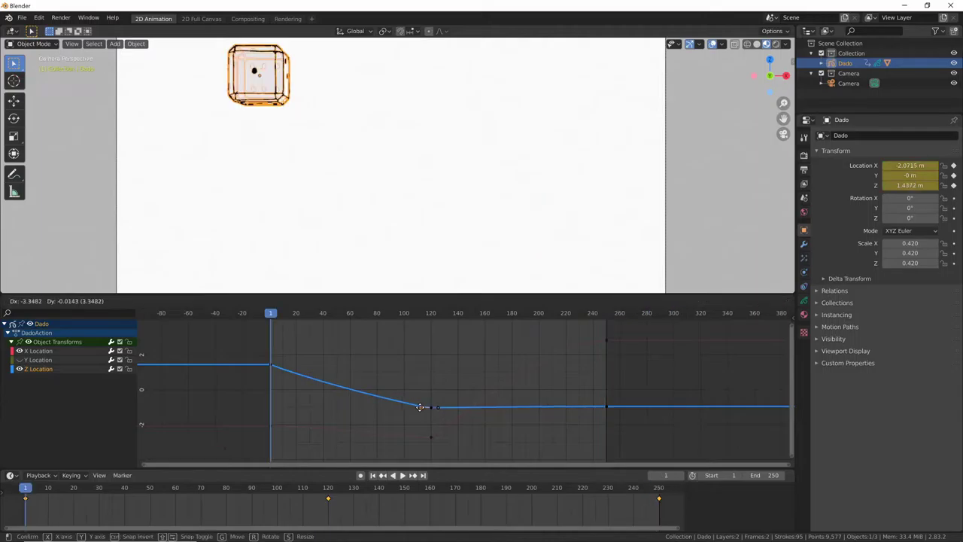
click(430, 409)
click(272, 366)
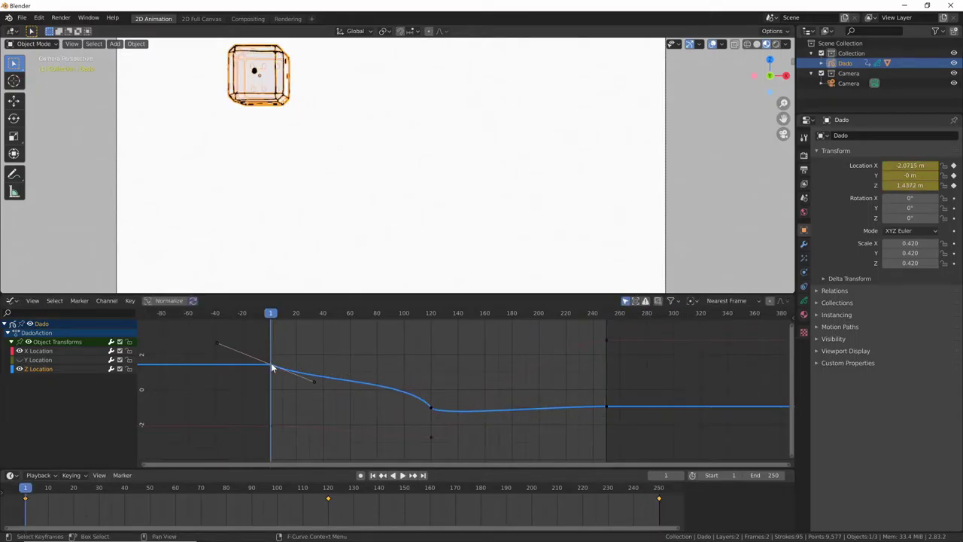
drag(316, 382, 370, 365)
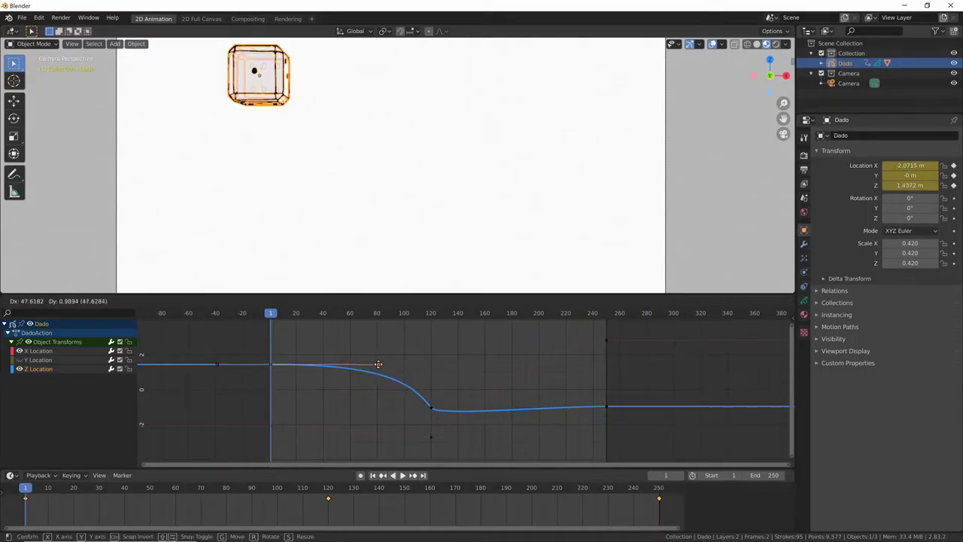
click(430, 409)
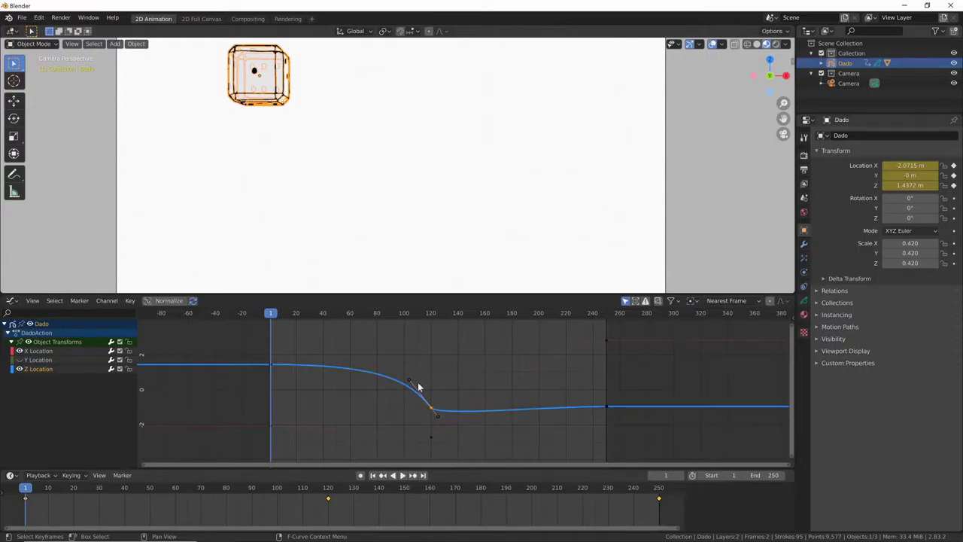
mouse_move(410, 381)
mouse_down()
mouse_move(426, 381)
mouse_move(423, 394)
mouse_up()
drag(437, 430, 434, 413)
key(space)
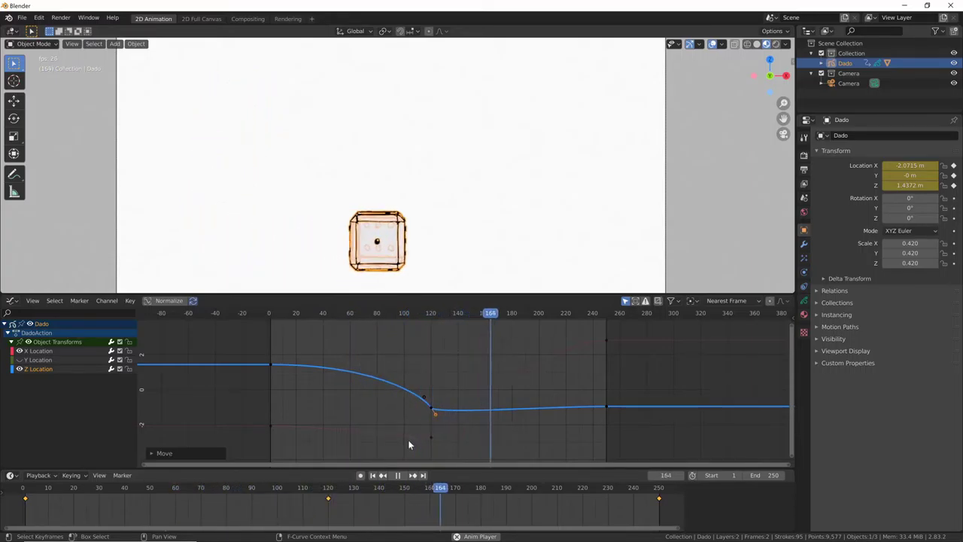
key(space)
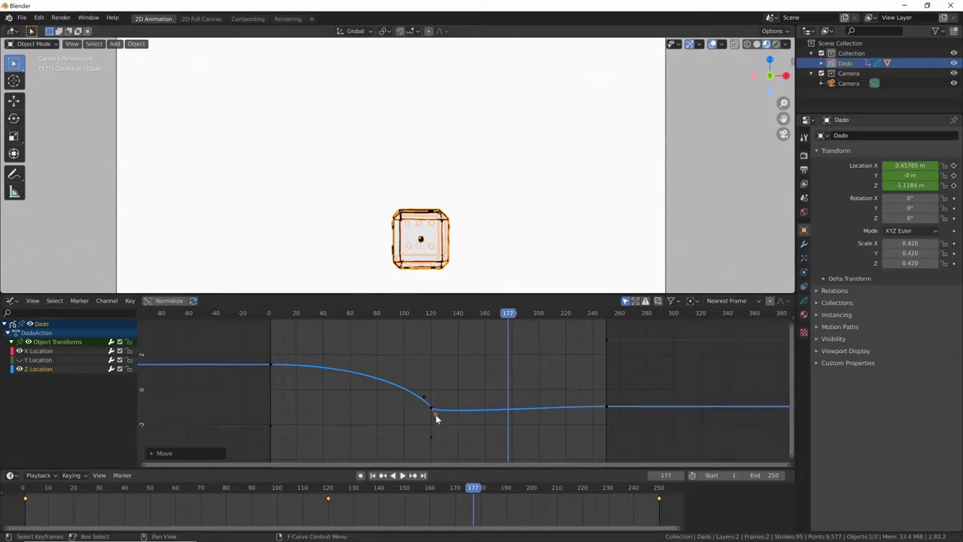
Step: Extend the left handle of the Z Location keyframe at frame 120 back to about frame 53 and scrub to frame 120
drag(436, 414, 342, 402)
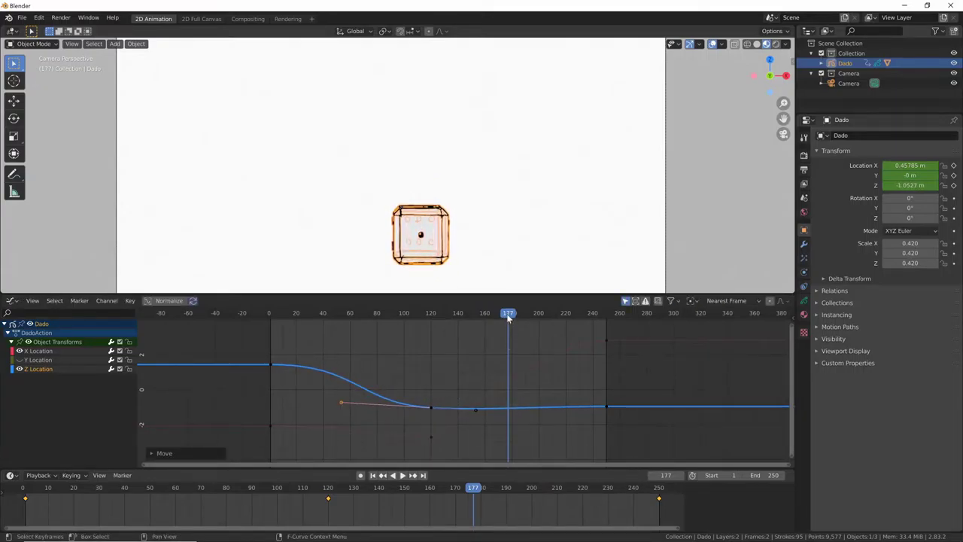
drag(508, 318, 431, 413)
click(403, 475)
drag(433, 317, 431, 317)
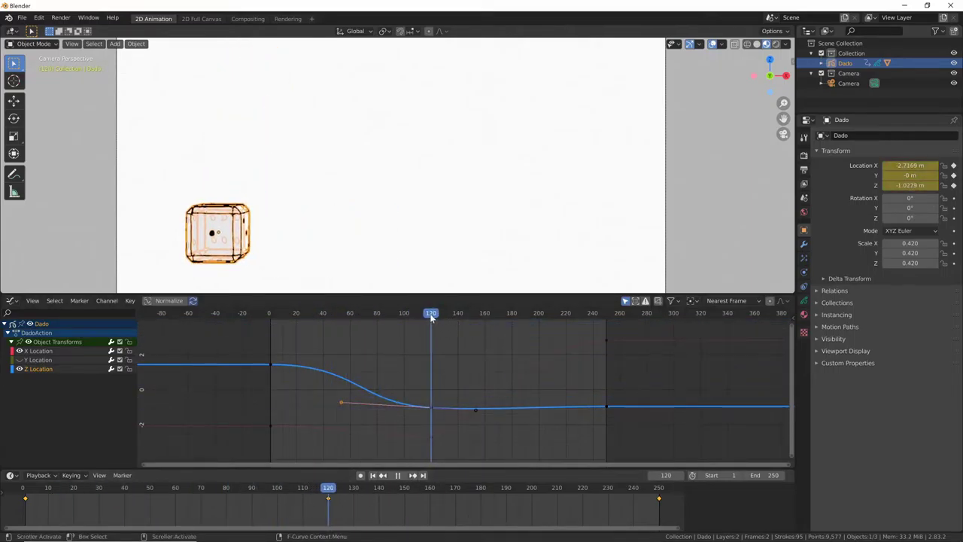
Step: Adjust the Z Location keyframe's handles at frame 120 to be nearly level, the right to about frame 174 and the left to about frame 64
click(428, 442)
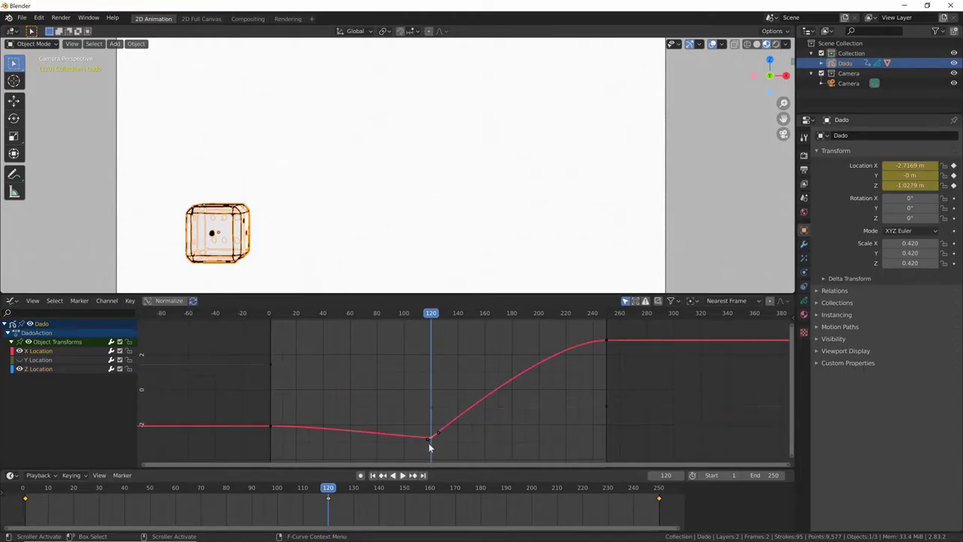
key(ctrl+z)
click(431, 441)
click(432, 410)
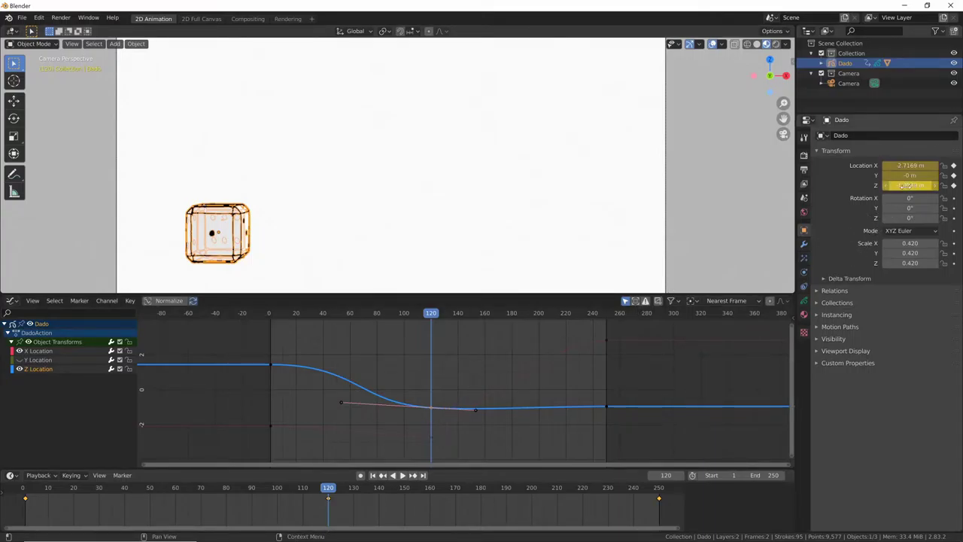
key(g)
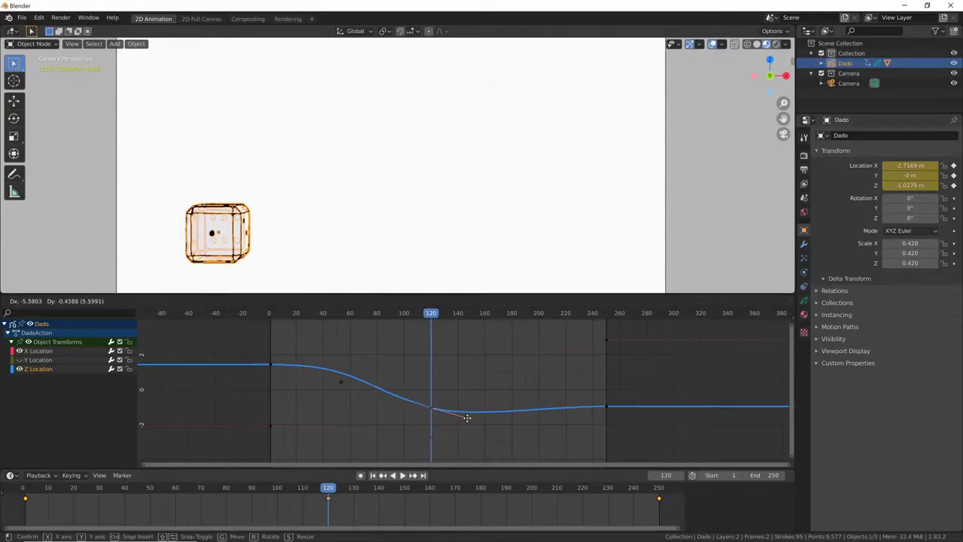
click(463, 422)
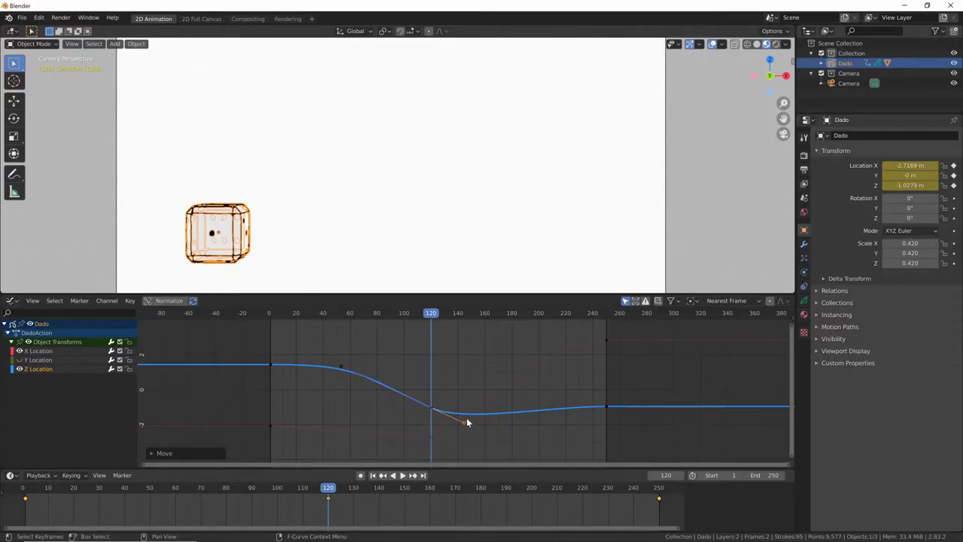
key(g)
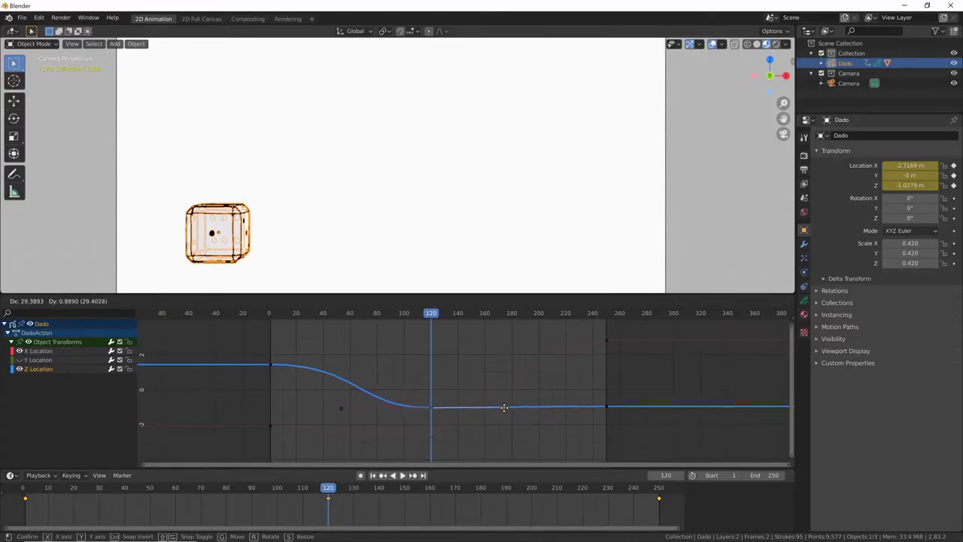
click(504, 407)
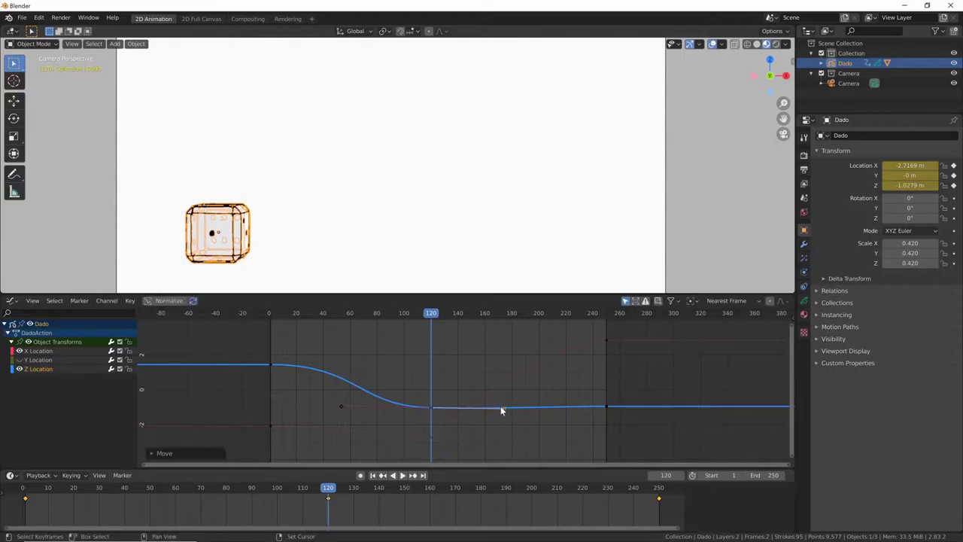
key(g)
click(351, 409)
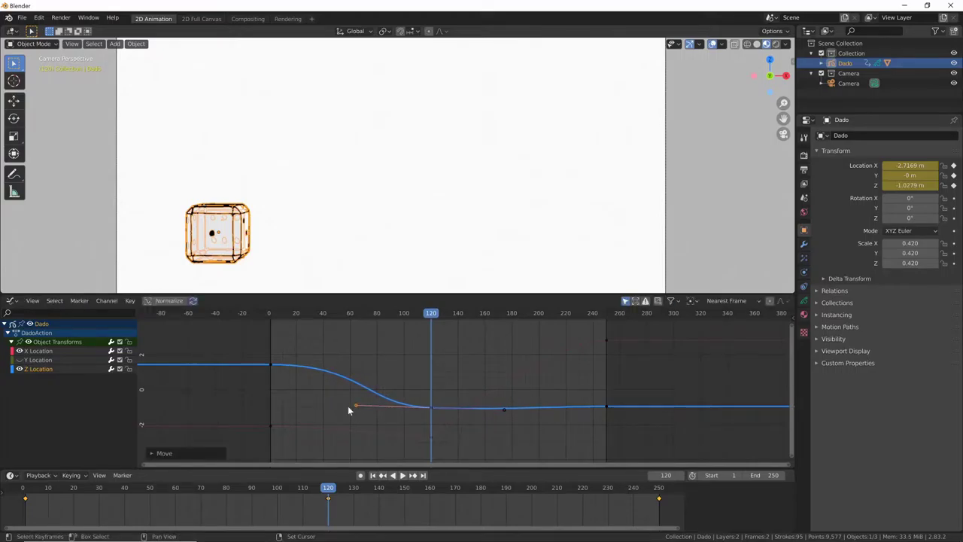
Step: Shorten the right handle of the first Z Location keyframe and select the X Location keyframe at frame 1
click(271, 365)
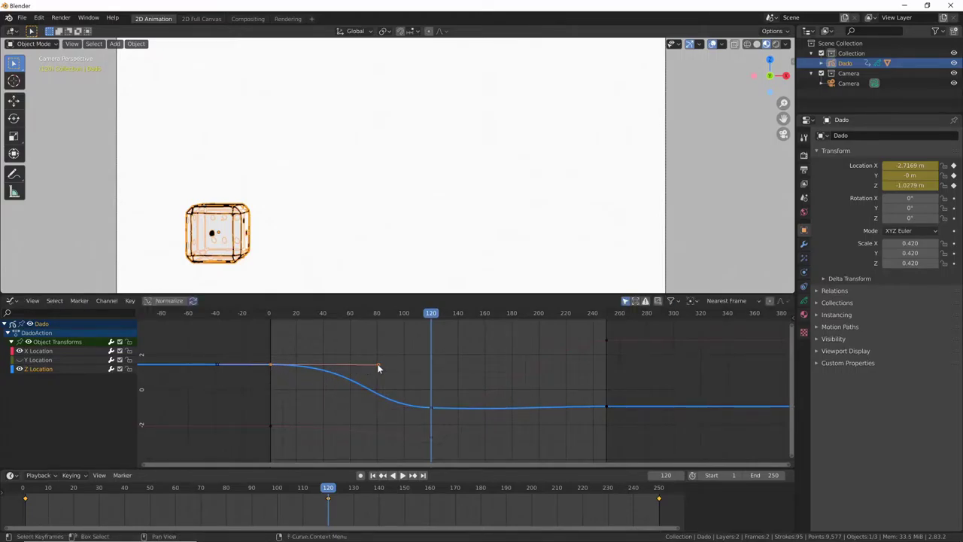
drag(377, 366, 345, 366)
click(273, 425)
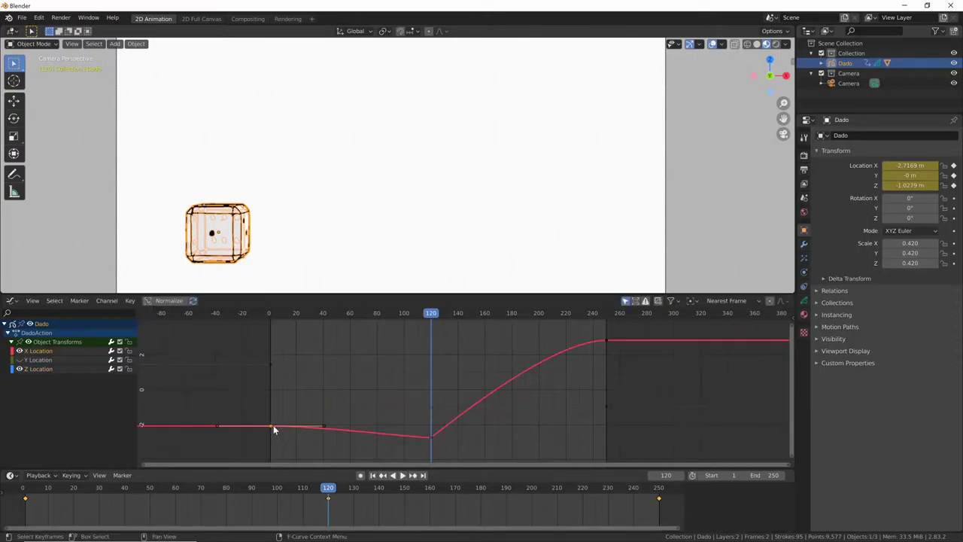
Step: Level the X Location keyframe's left handle at frame 120, extending it back to about frame 59, and play the animation
drag(443, 433, 348, 436)
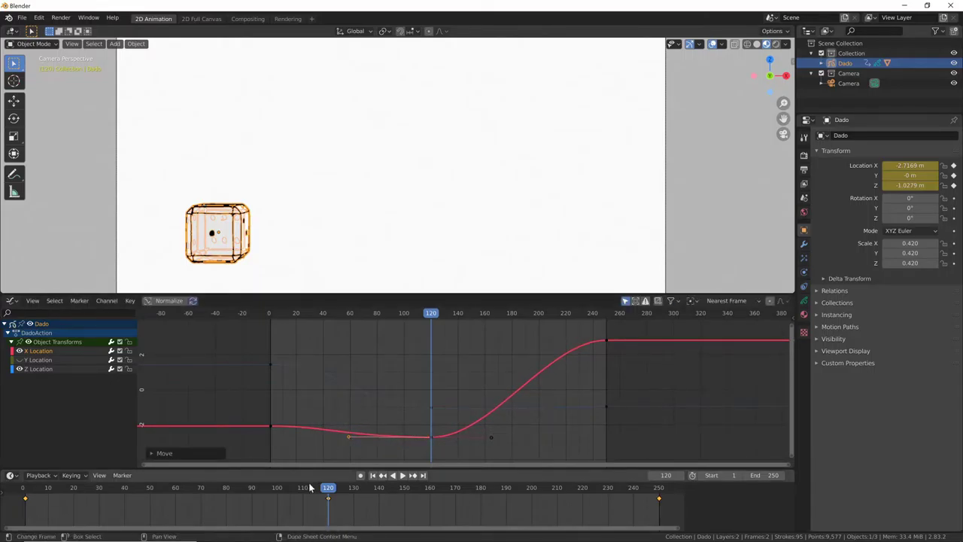
key(space)
key(shift+Left)
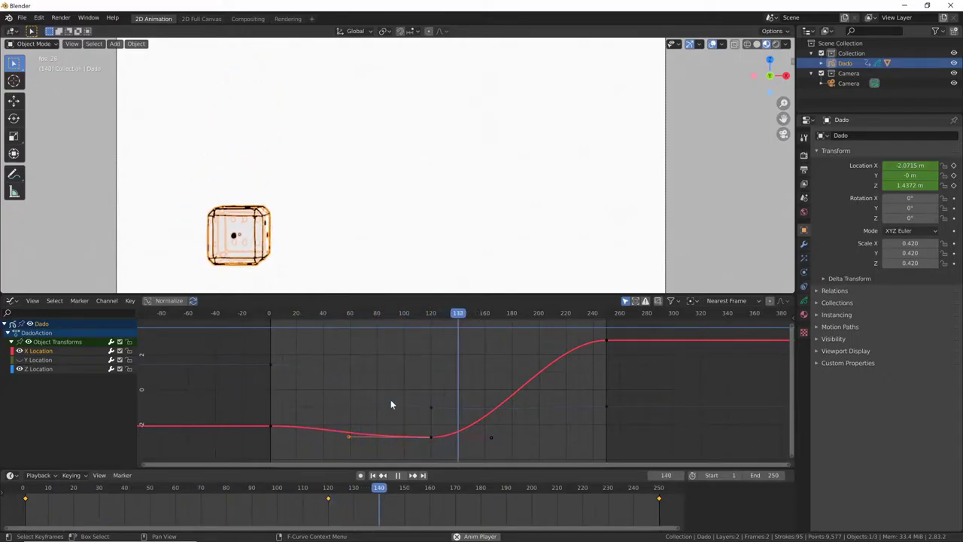
key(space)
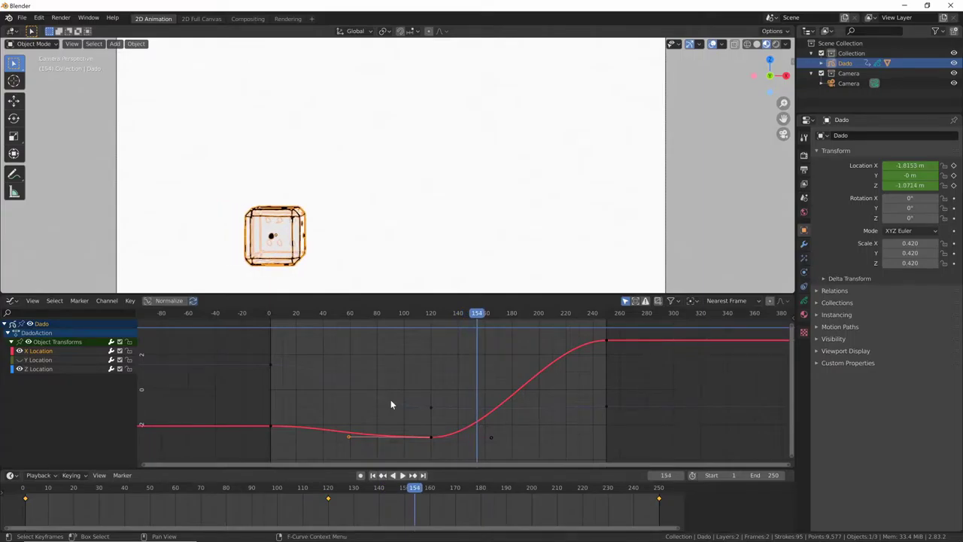
Step: Set the default interpolation for new keyframes to Linear in the animation preferences
click(38, 18)
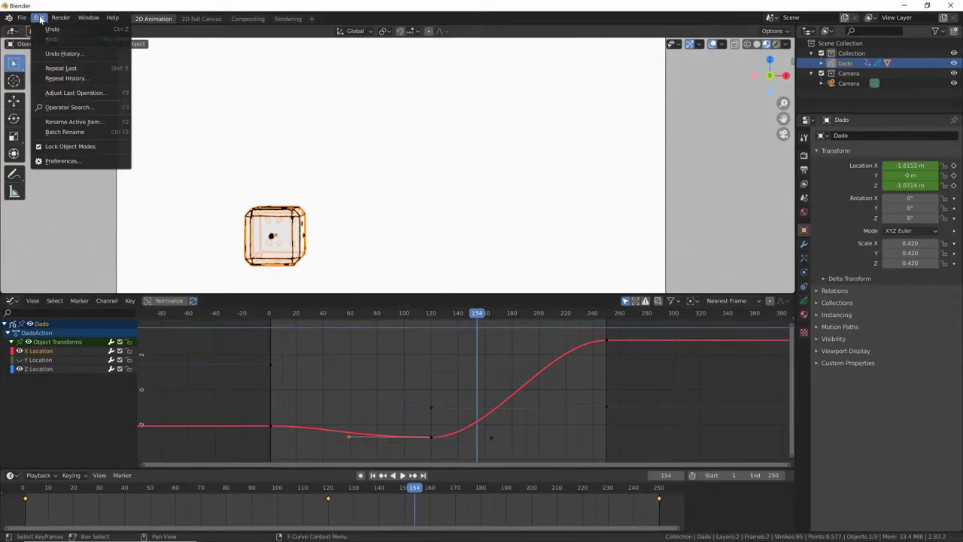
click(97, 161)
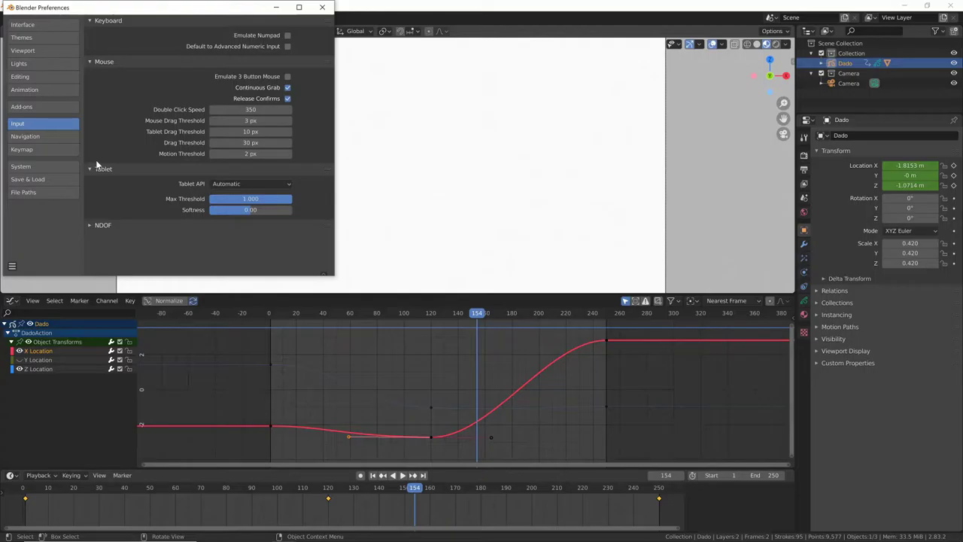
drag(244, 12, 491, 109)
click(298, 186)
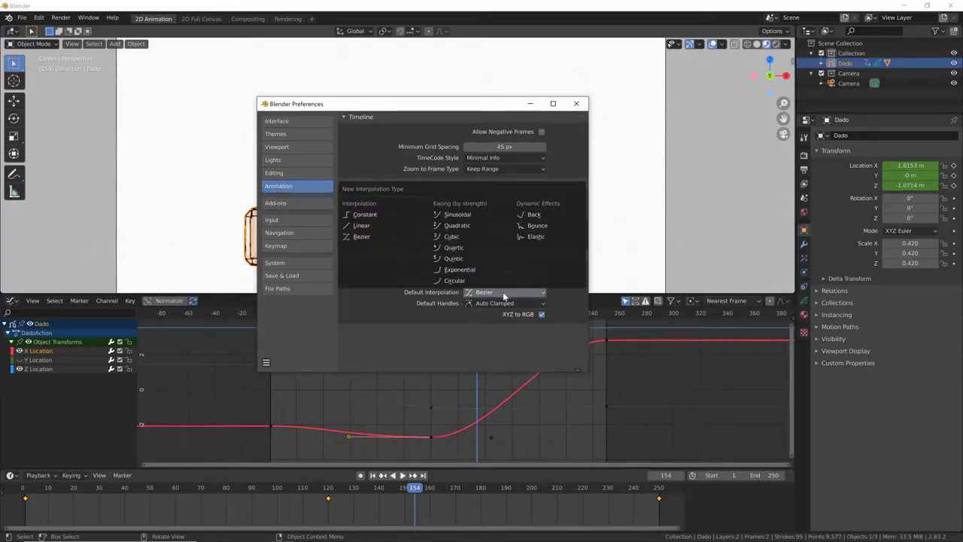
click(372, 228)
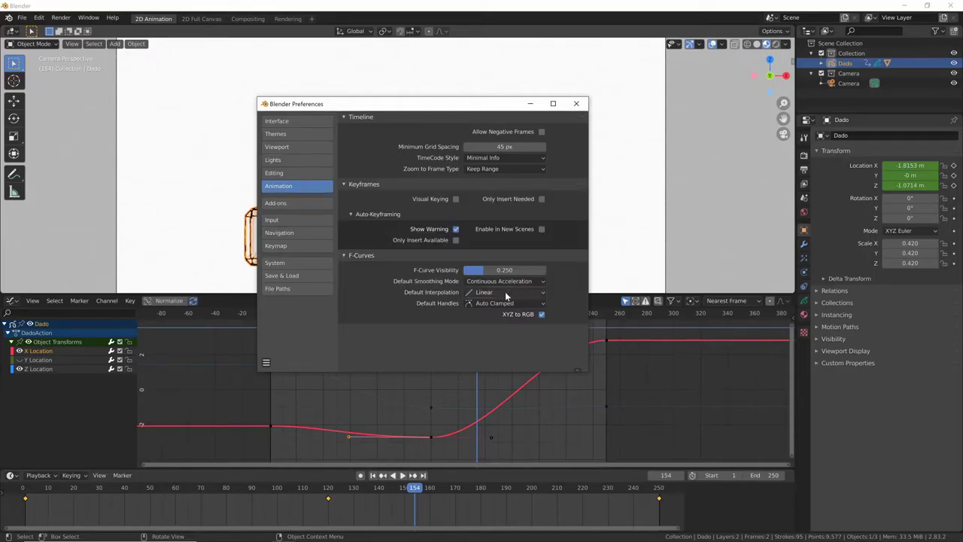
click(578, 108)
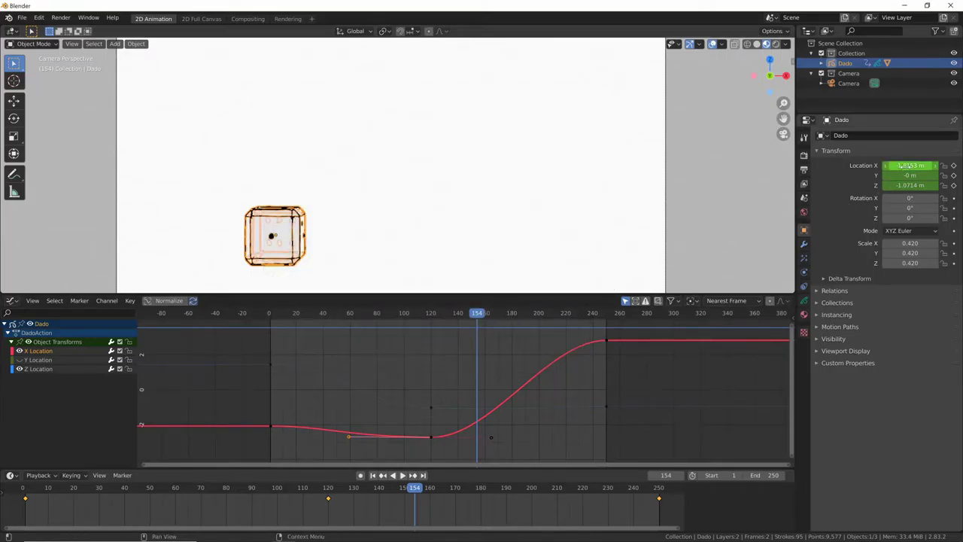
Step: Clear all of the die's location keyframes and reset its location to the origin
right_click(908, 175)
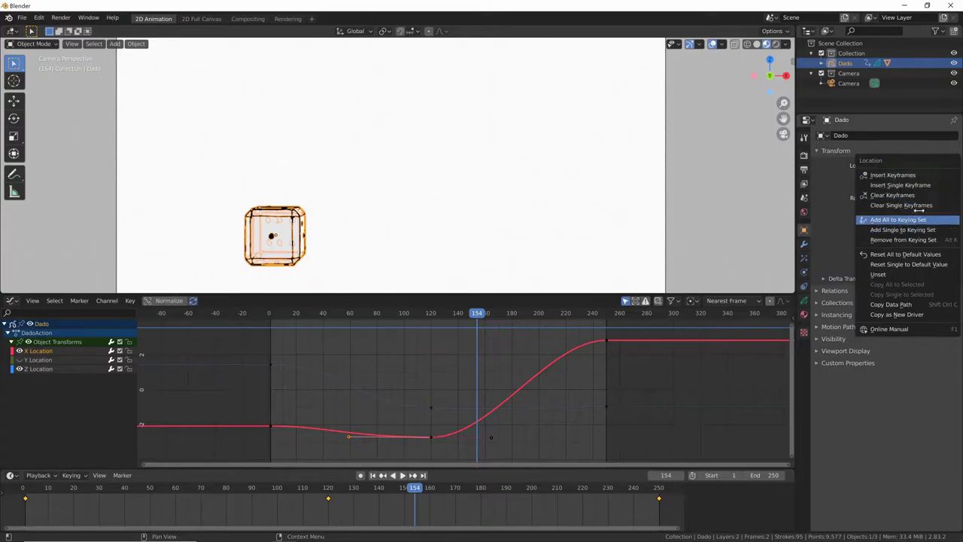
click(914, 195)
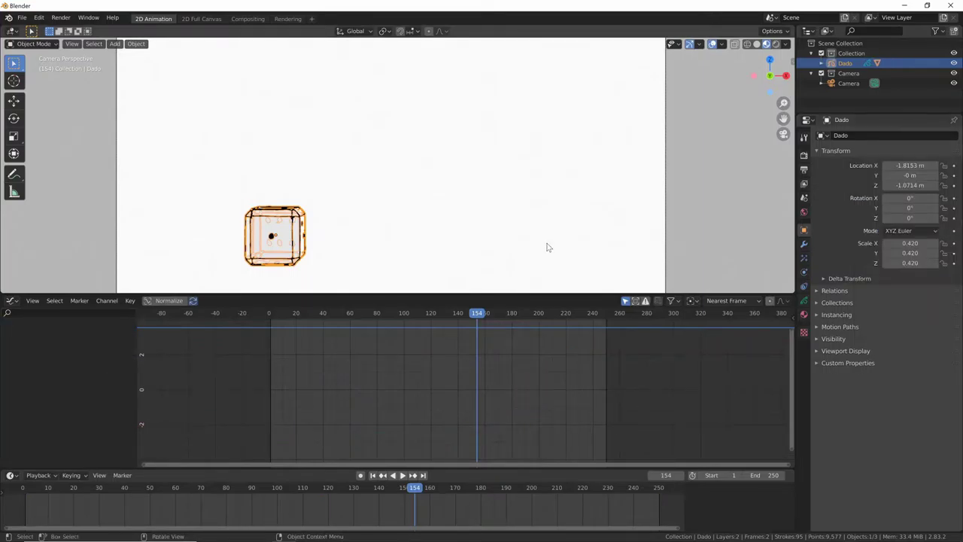
key(alt+g)
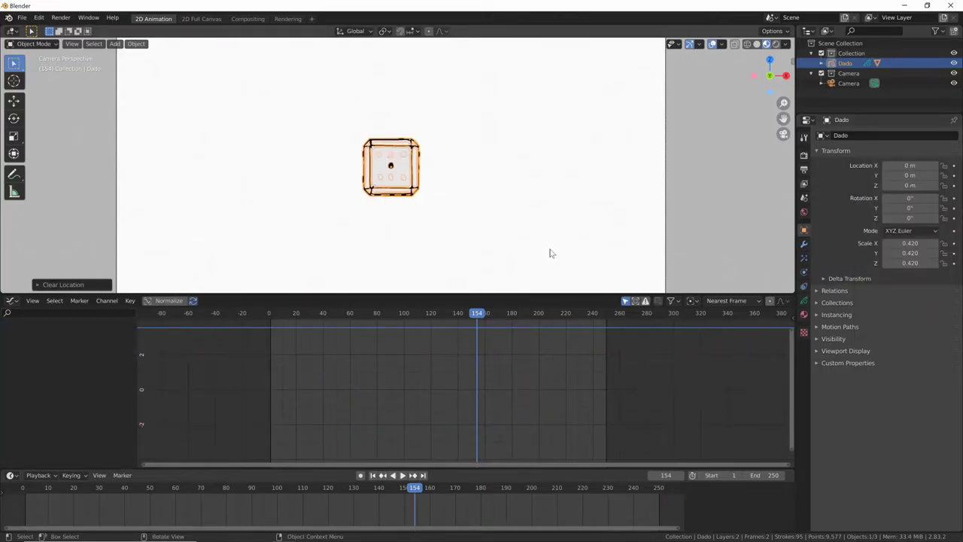
Step: At frame 1, move the die to about X -3.02 m, Z 1.43 m and insert a location keyframe
key(shift+Left)
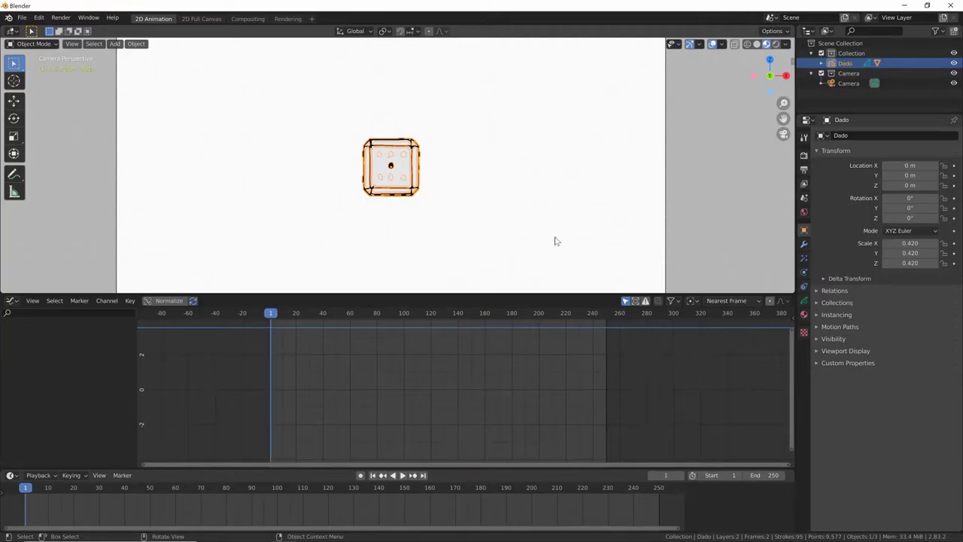
key(g)
click(368, 167)
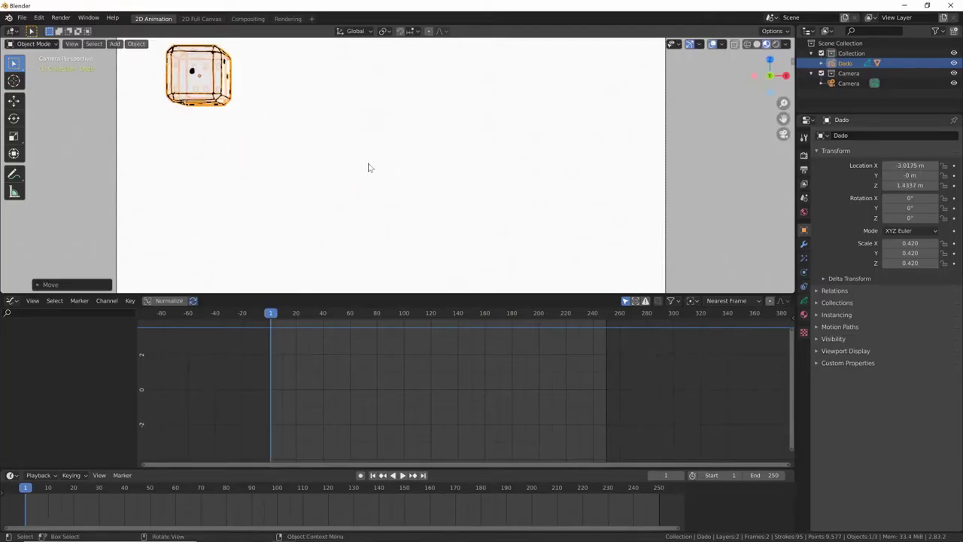
key(i)
click(537, 194)
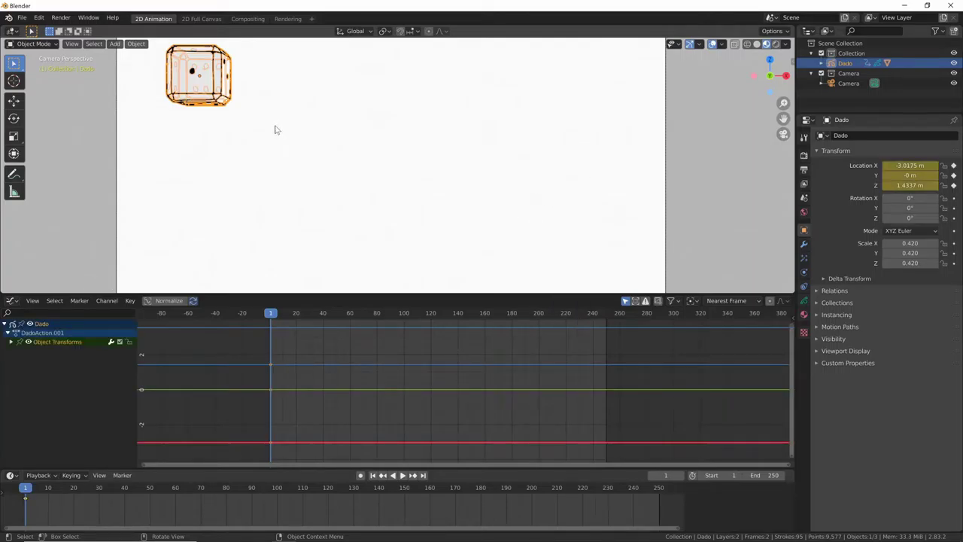
Step: At frame 120, move the die down to about X -3.05 m, Z -1.26 m and insert a location keyframe
drag(271, 326, 430, 331)
key(g)
click(237, 281)
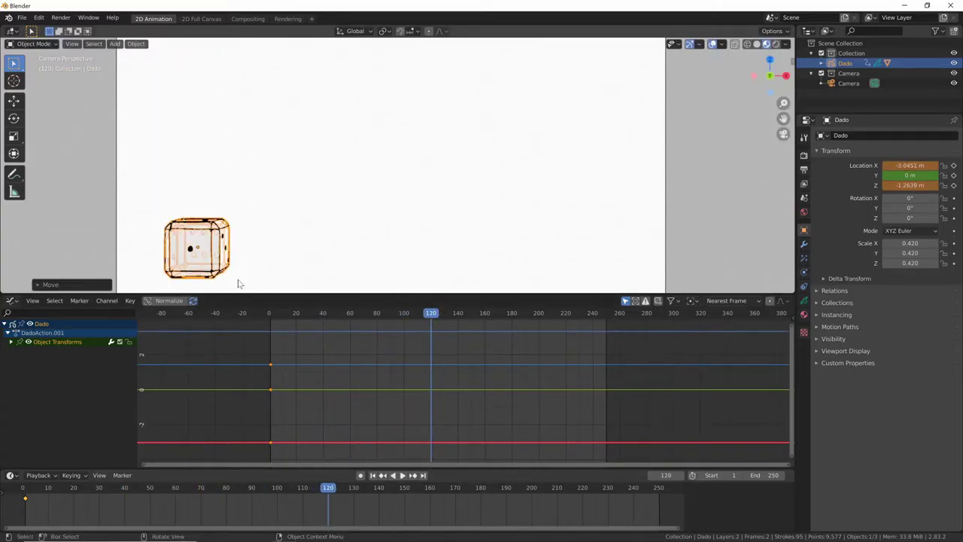
key(i)
click(432, 222)
Step: At frame 250, move the die across to about X 3.49 m, Z -1.29 m and keyframe its X, Y and Z location
drag(439, 312, 607, 325)
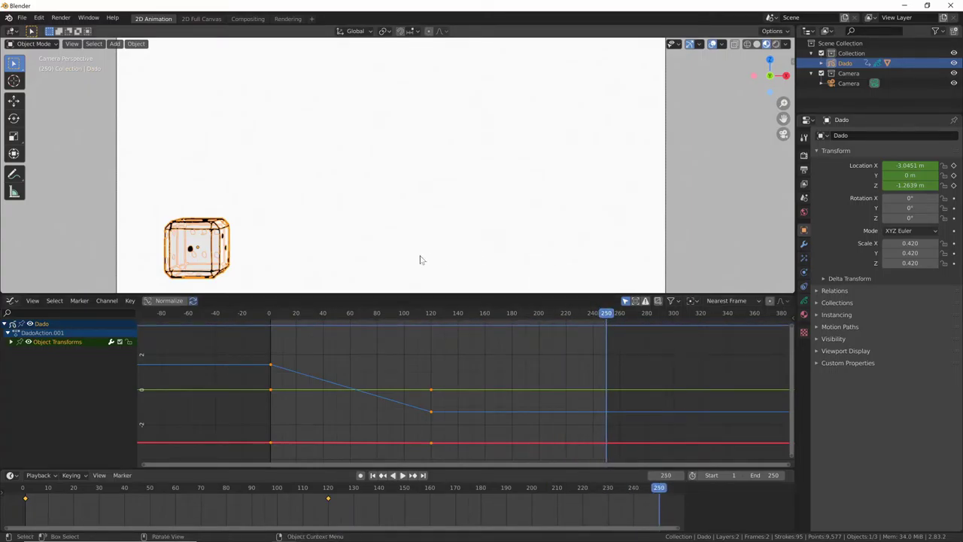
key(g)
click(684, 282)
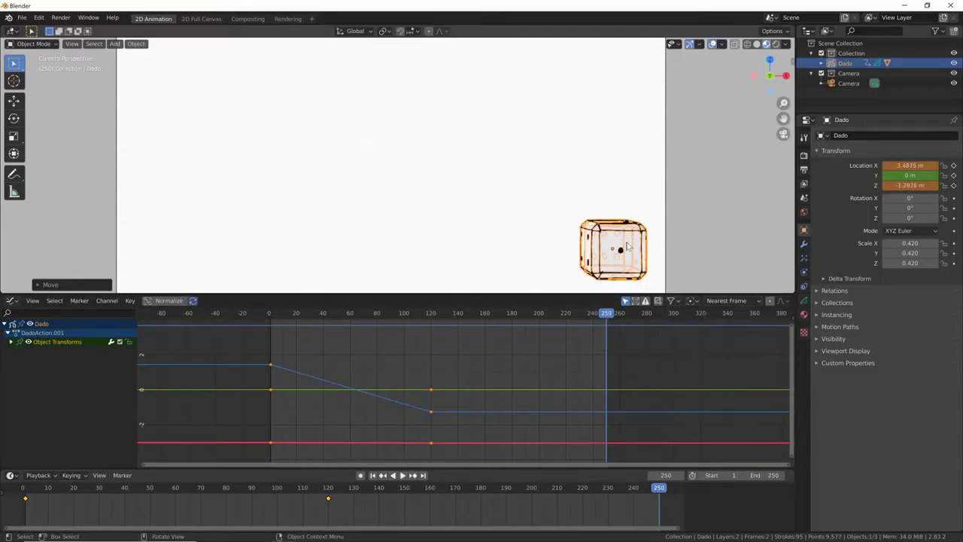
click(954, 166)
click(955, 176)
click(954, 185)
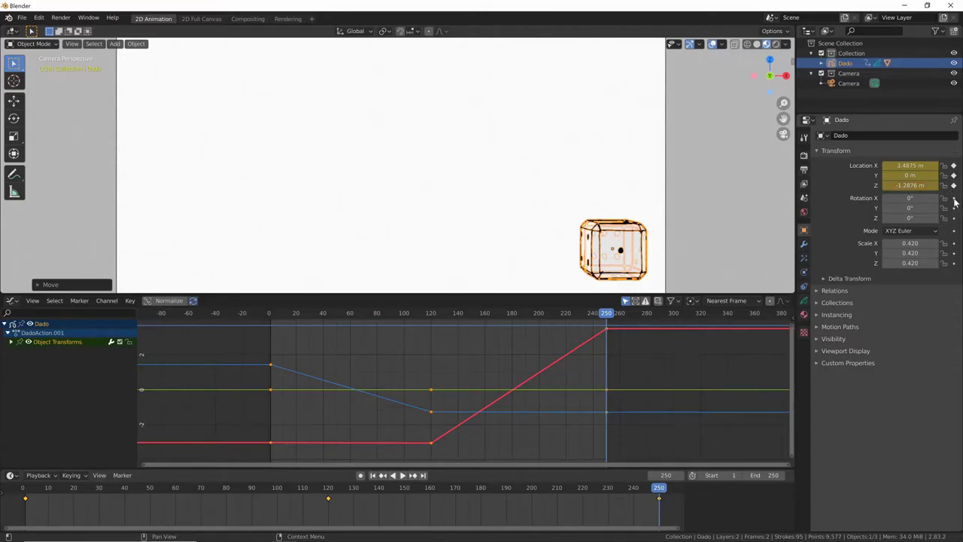
Step: Try keyframing the die's X, Y and Z rotation at frame 250 and remove those rotation keyframes again
click(954, 198)
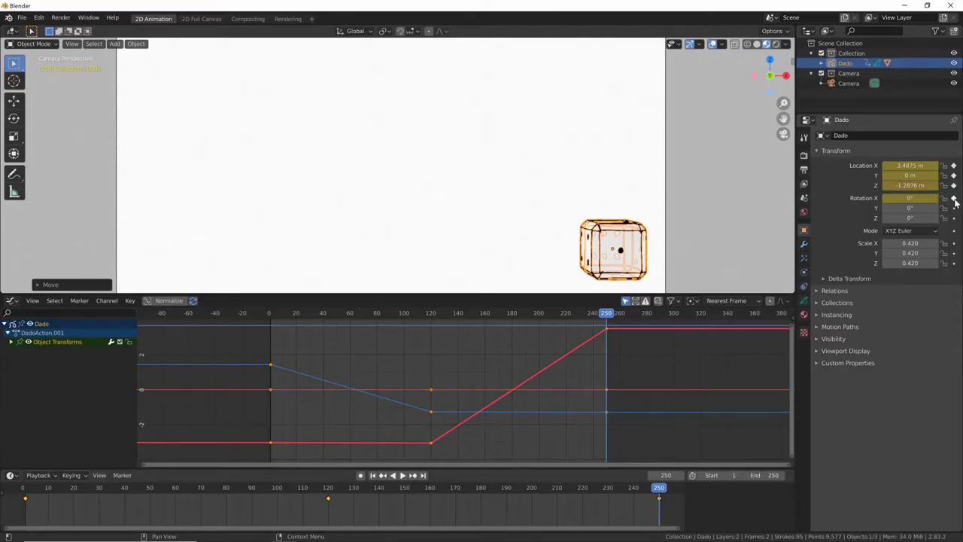
click(954, 199)
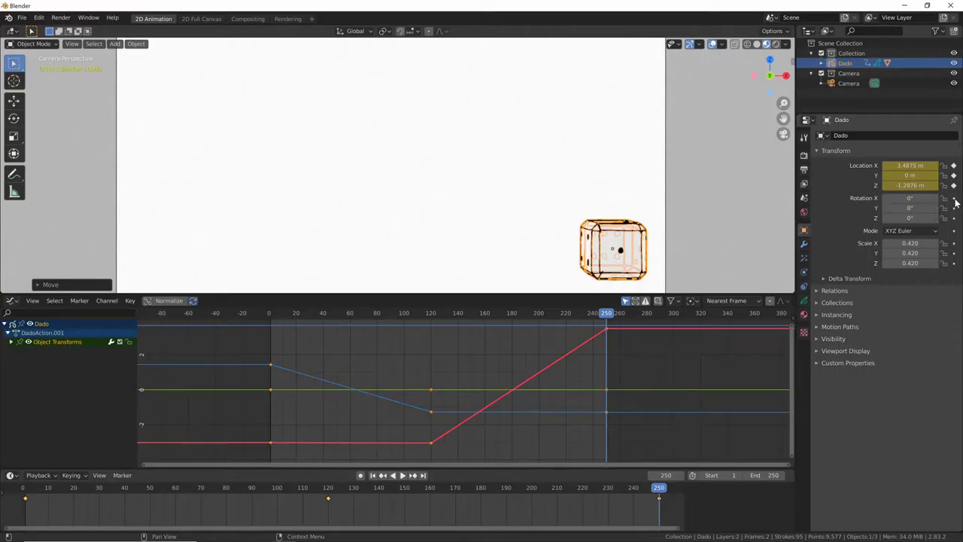
click(955, 198)
click(954, 208)
click(954, 217)
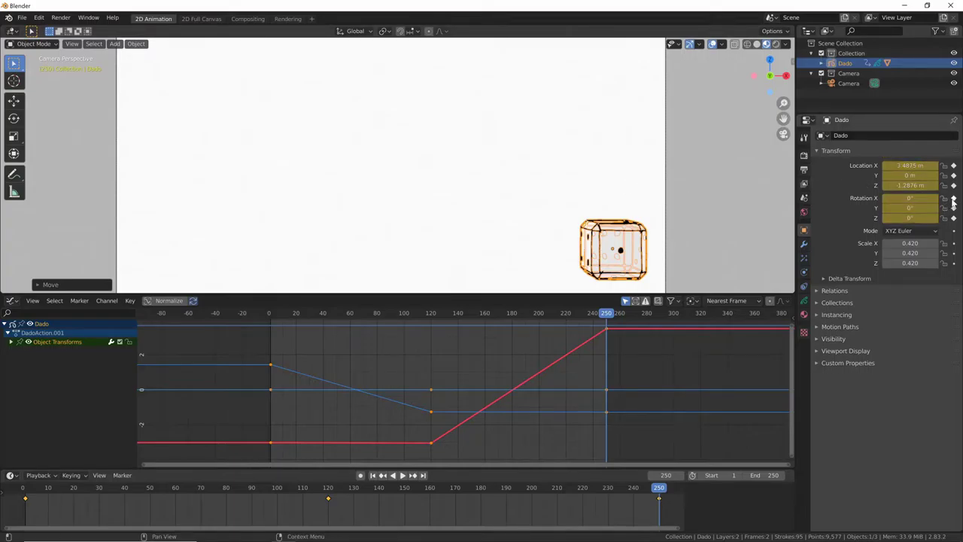
click(955, 198)
click(954, 208)
click(954, 218)
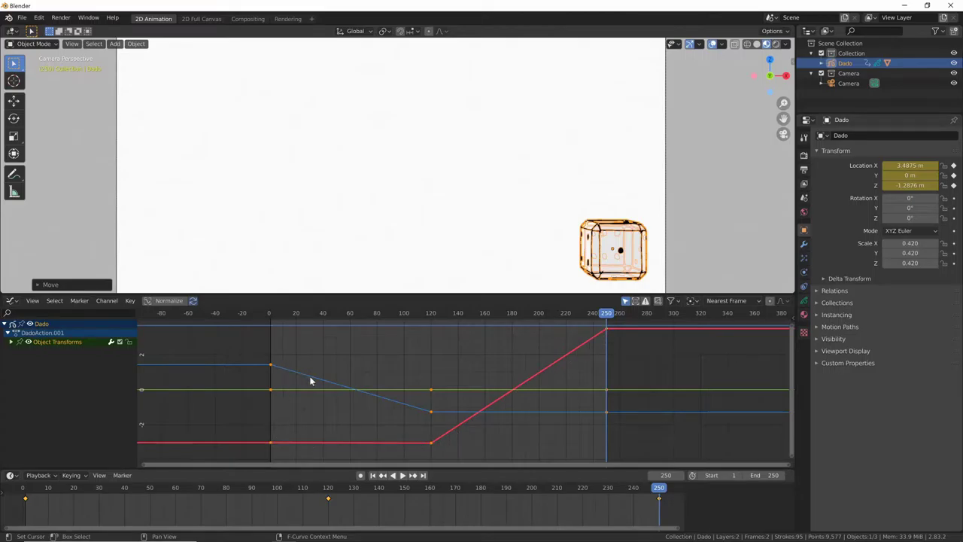
Step: Play the linear location animation from frame 1 to examine the die's motion
drag(603, 311, 270, 402)
key(space)
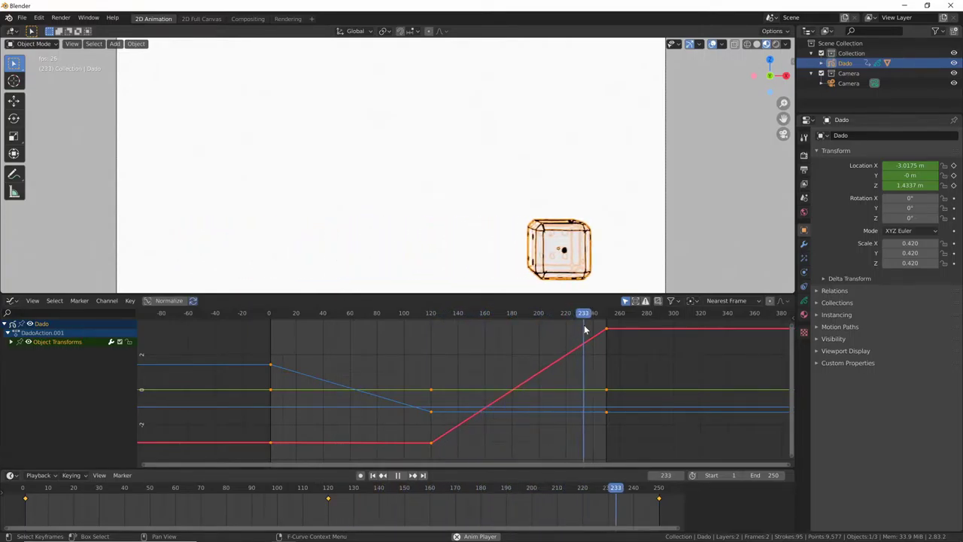
key(space)
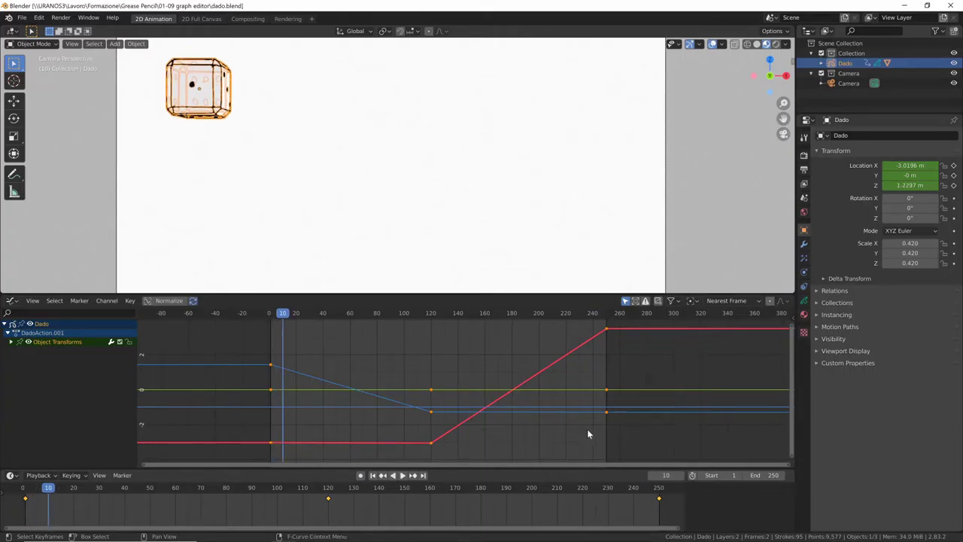
Step: Set the Z Location keyframe at frame 120 to Bezier interpolation, try pulling its right handle down, and undo that handle move
click(561, 449)
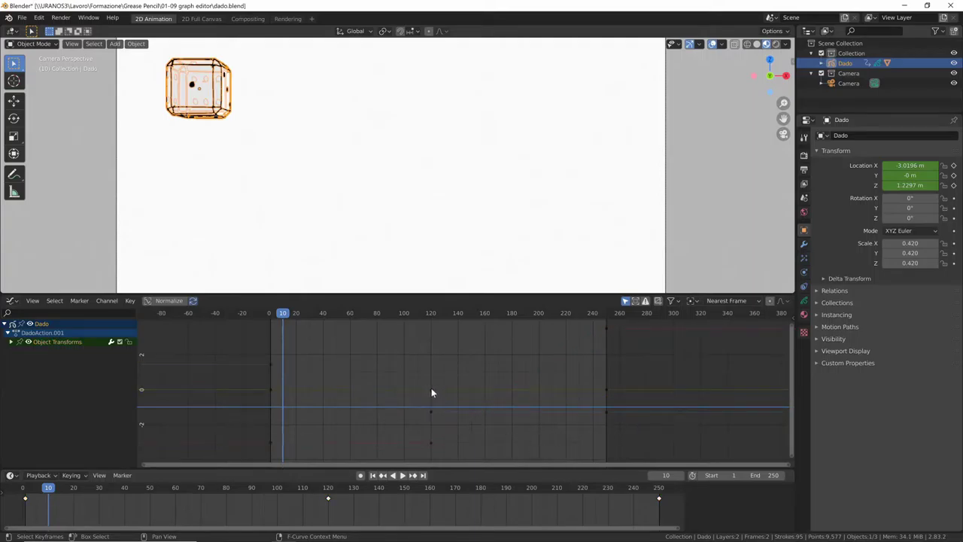
click(431, 411)
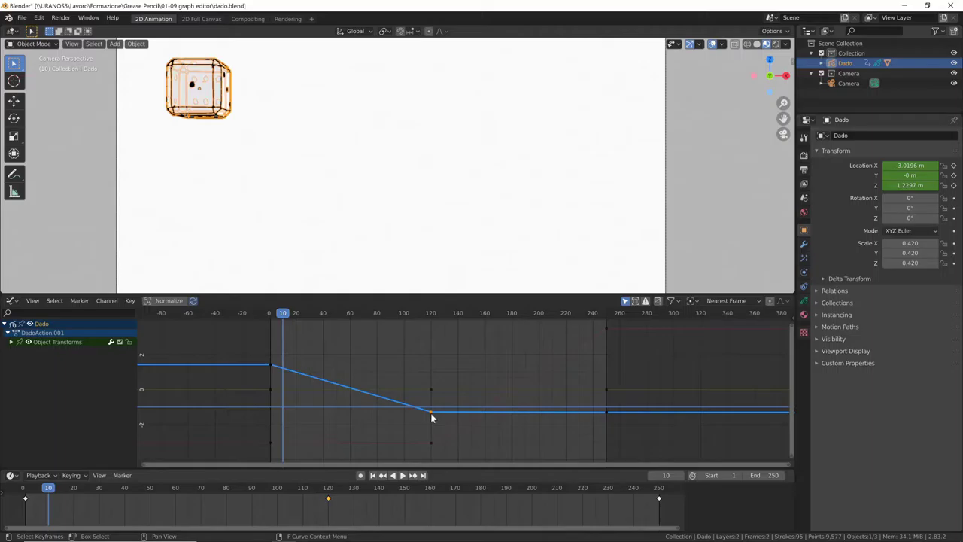
key(t)
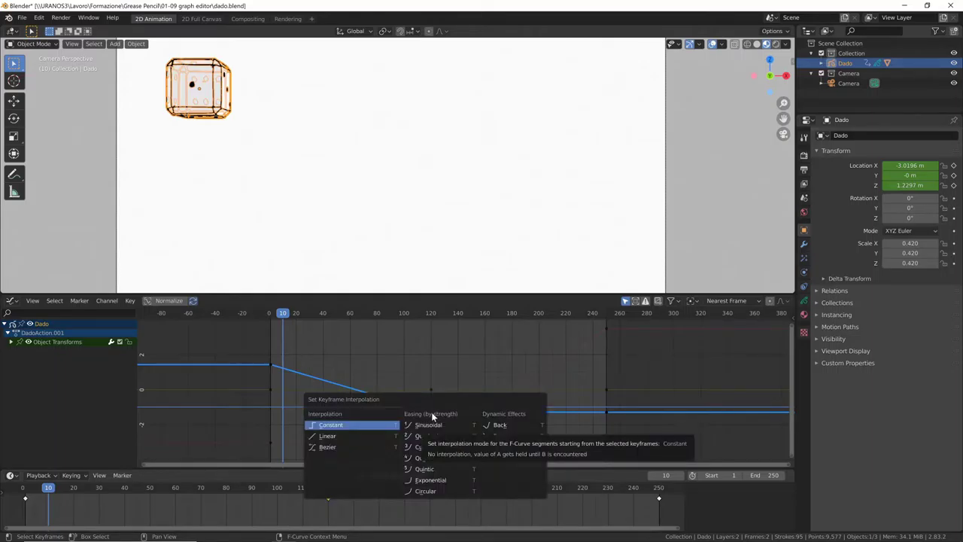
click(367, 446)
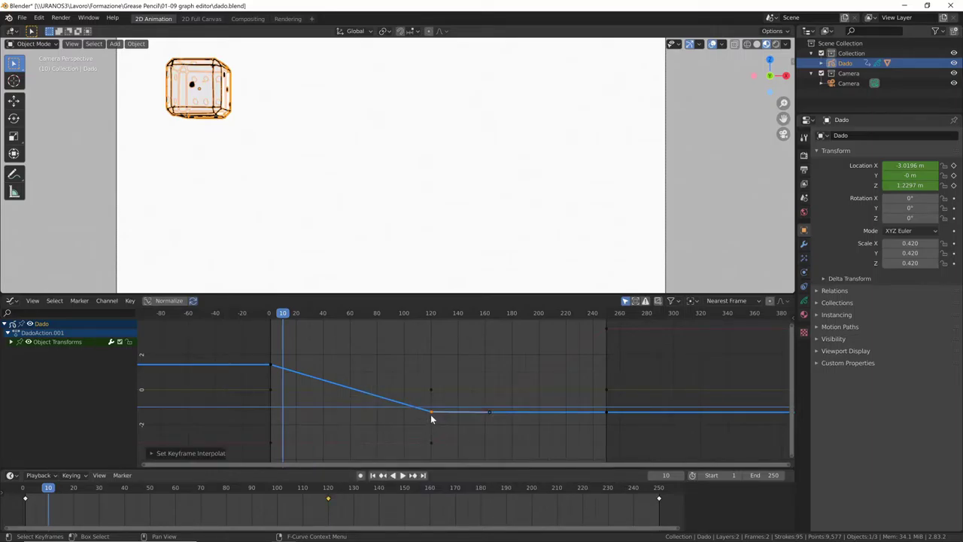
drag(489, 414, 479, 435)
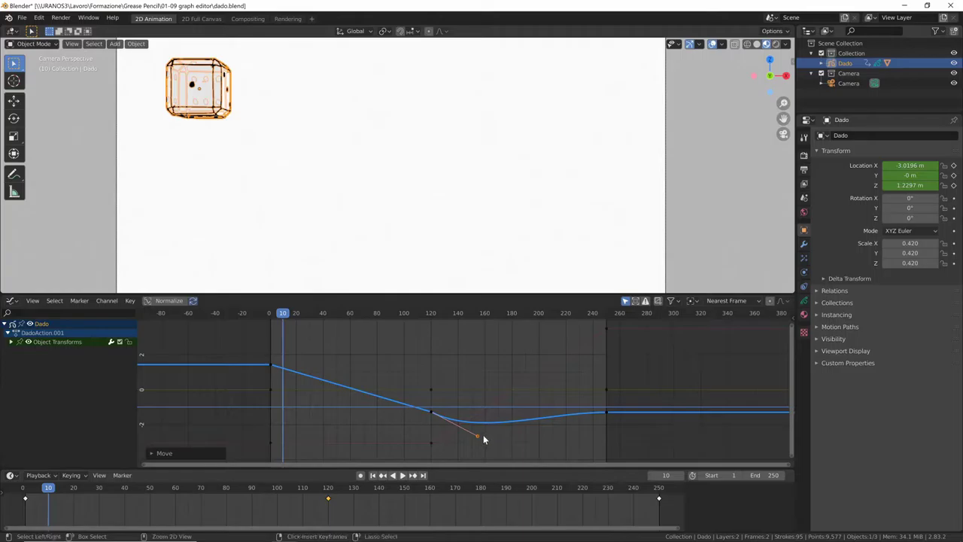
key(ctrl+z)
Step: Hide the Y Location curve and set all X and Z Location keyframes to Bezier interpolation
click(271, 369)
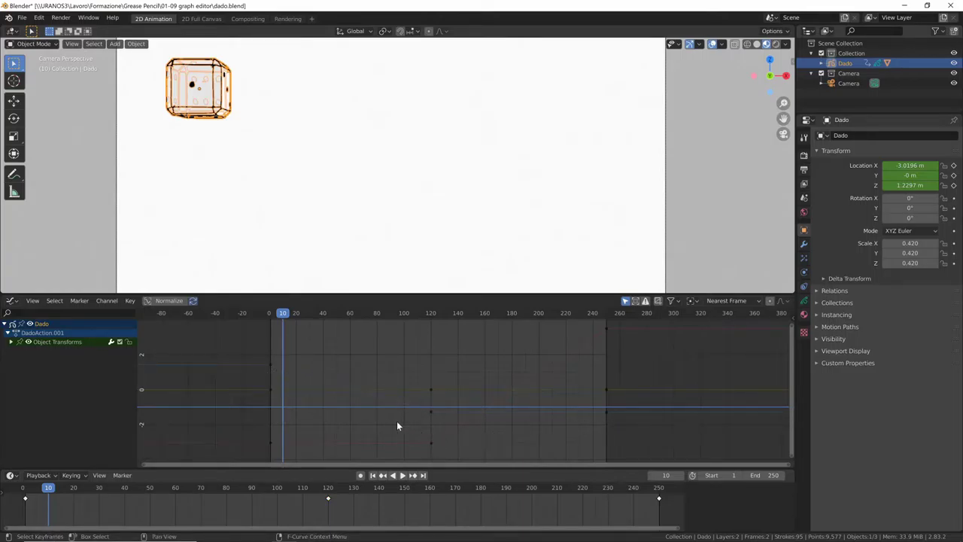
click(11, 342)
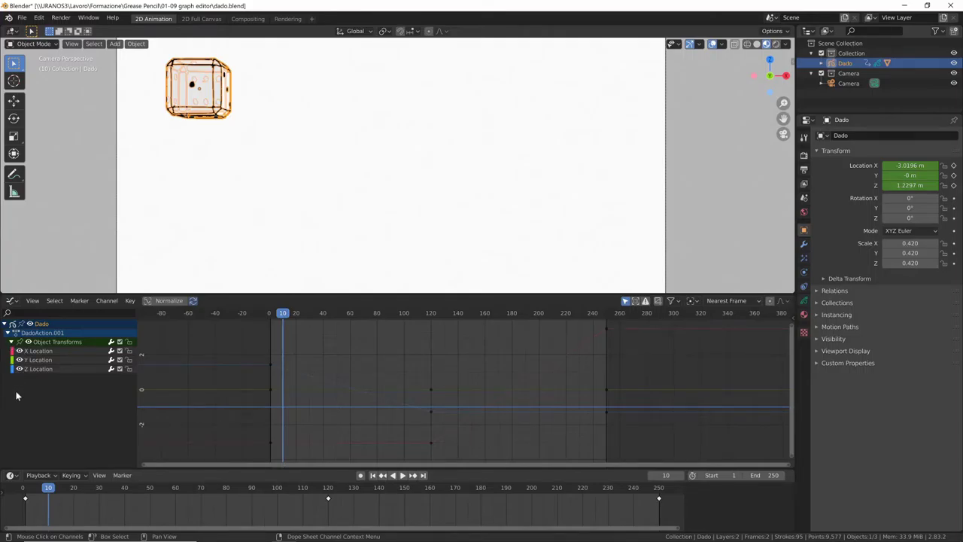
click(21, 360)
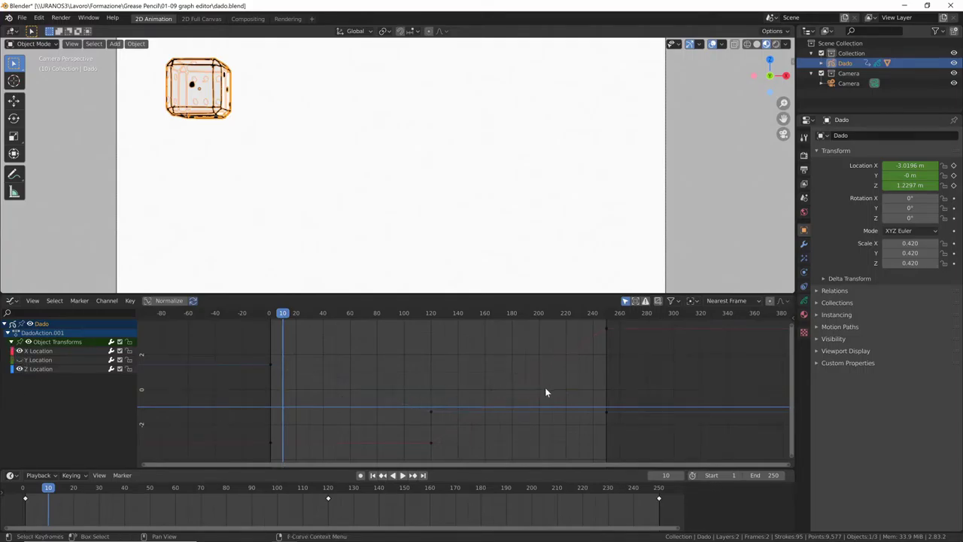
drag(254, 456, 616, 326)
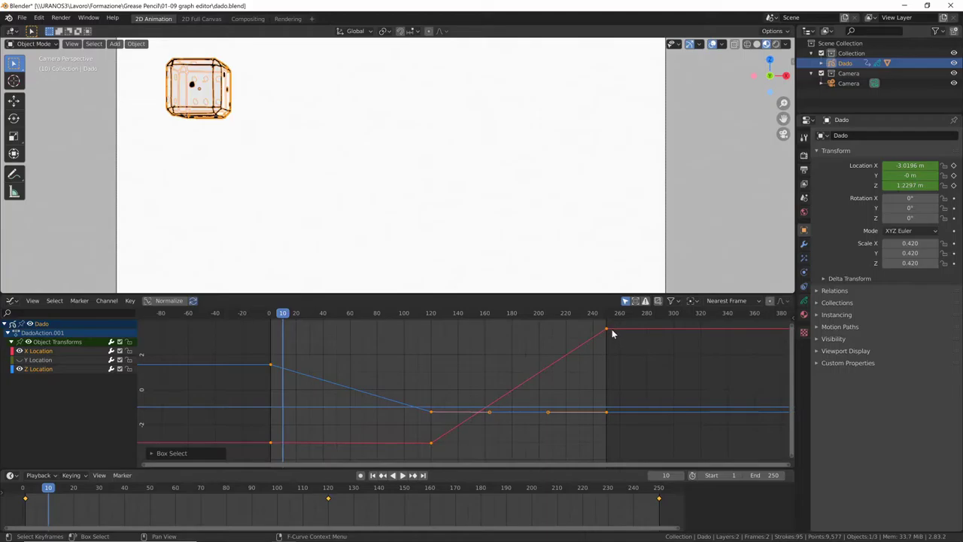
key(t)
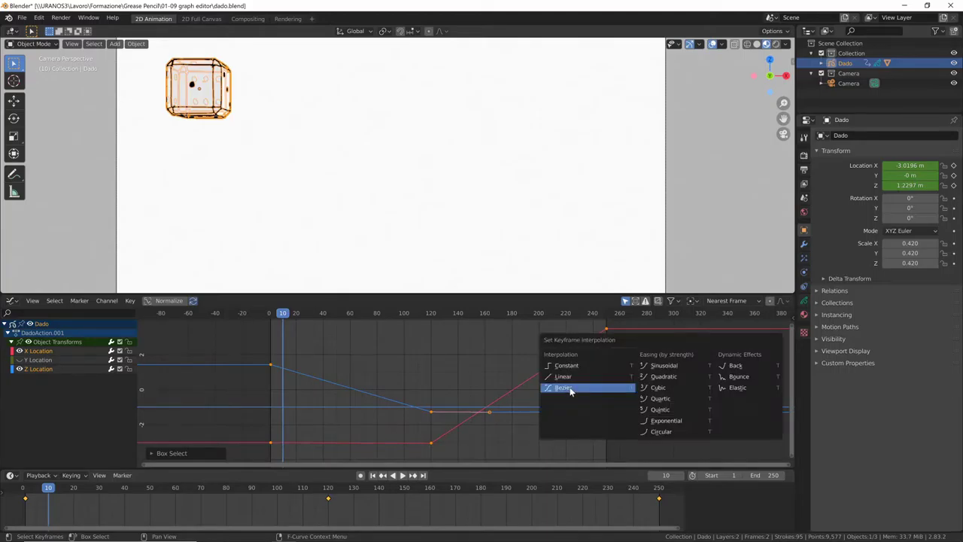
click(571, 388)
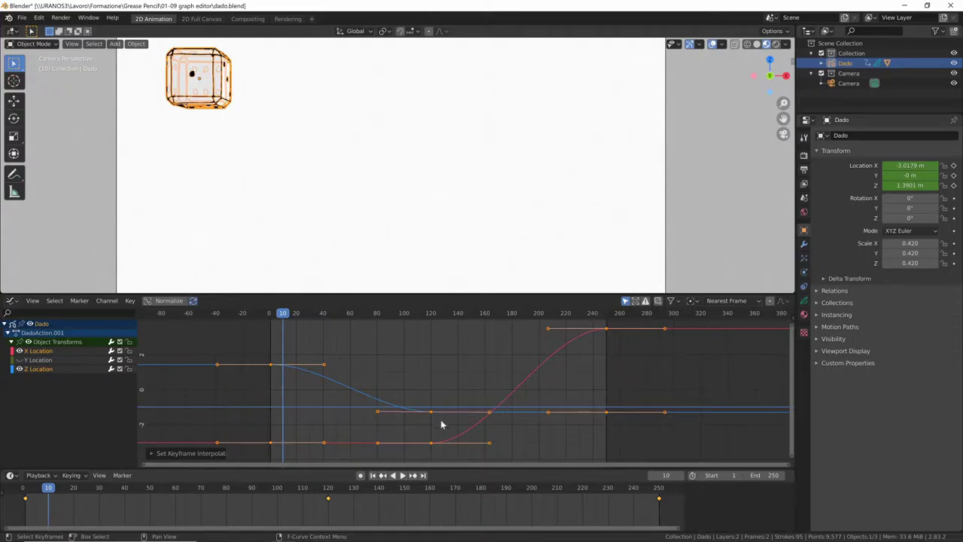
Step: Set the Z Location keyframes at frames 1 and 120 to Linear interpolation
click(531, 447)
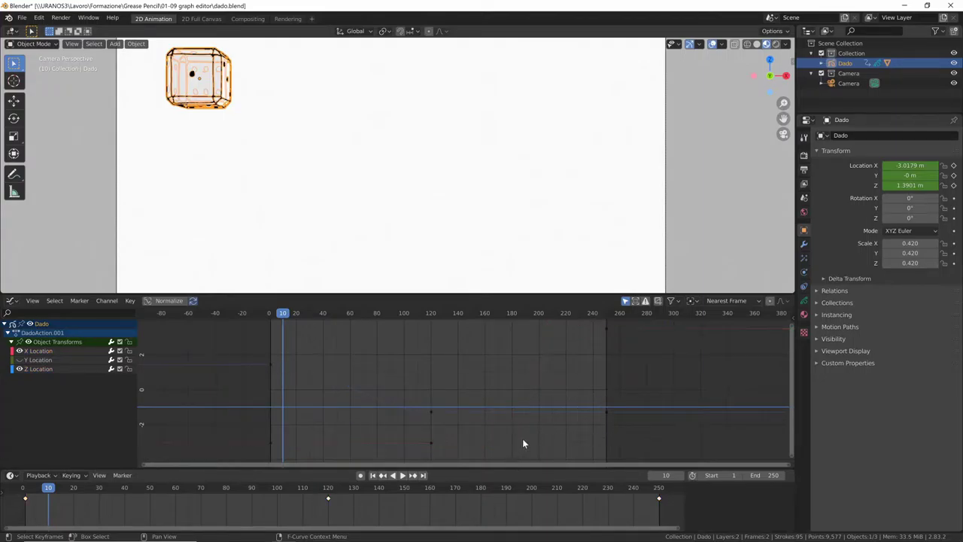
drag(259, 351, 437, 423)
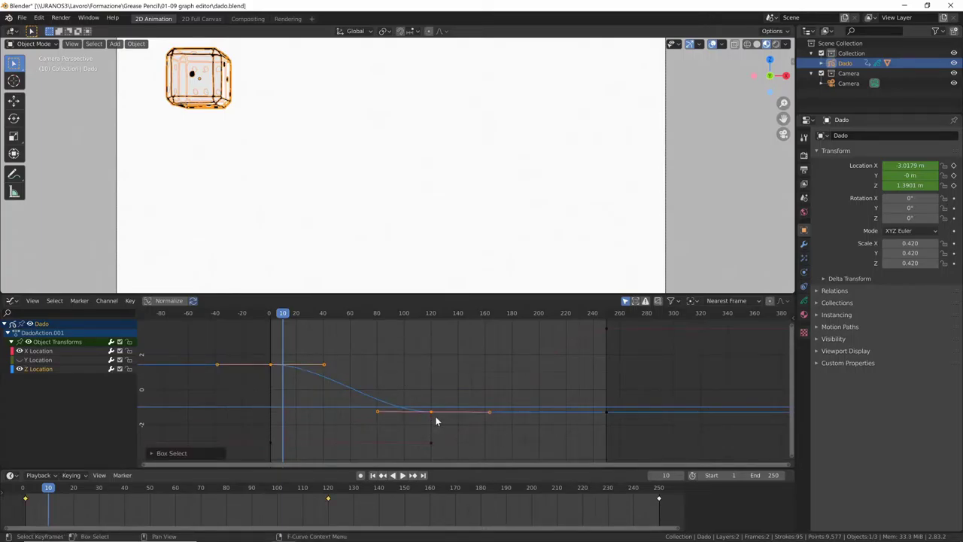
key(t)
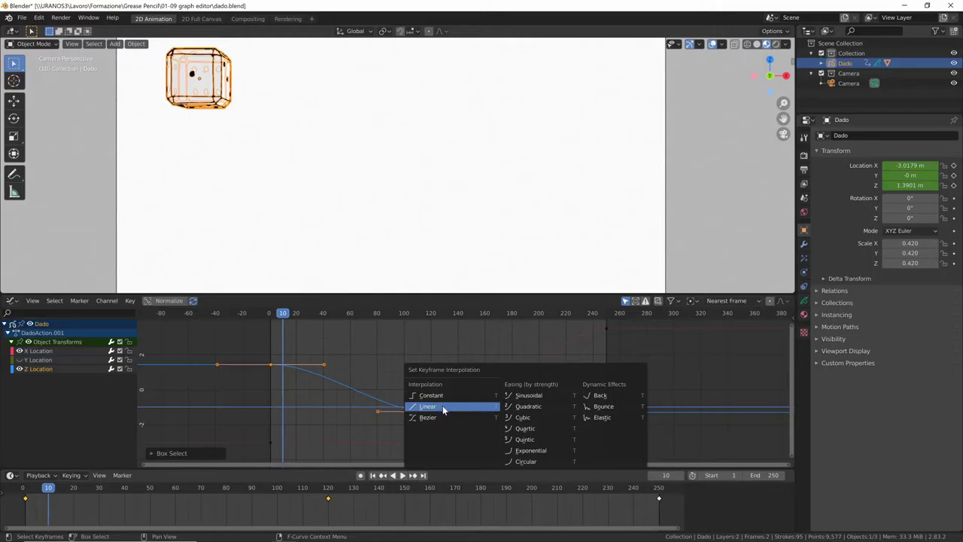
click(443, 408)
click(429, 418)
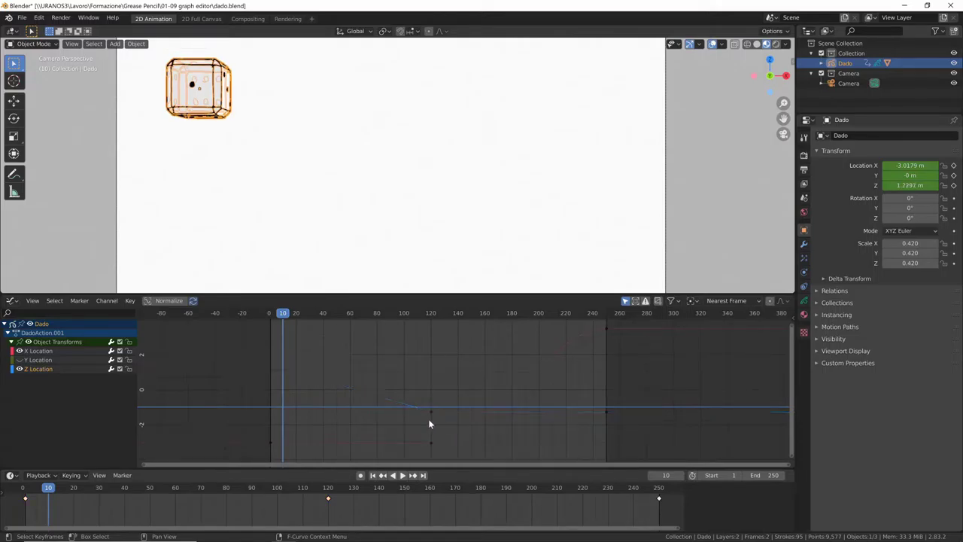
Step: Set only the Z Location keyframe at frame 120 to Bezier and pull its right handle steeply upward to form a rebound
click(431, 413)
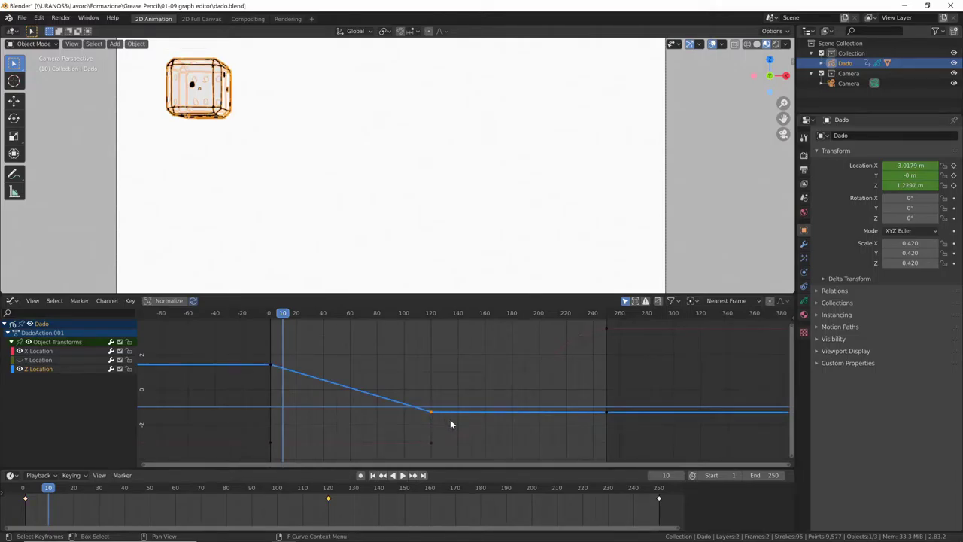
click(450, 419)
click(433, 411)
key(t)
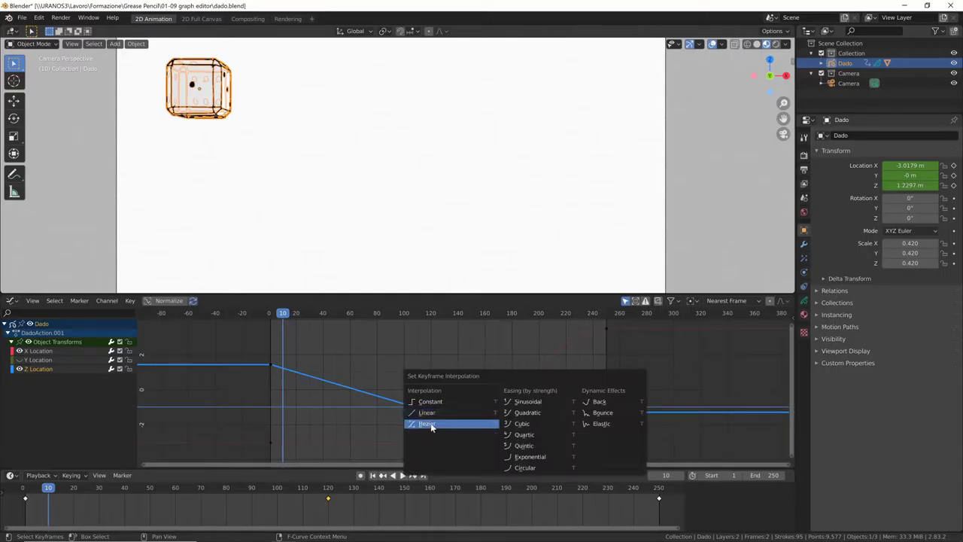
click(434, 425)
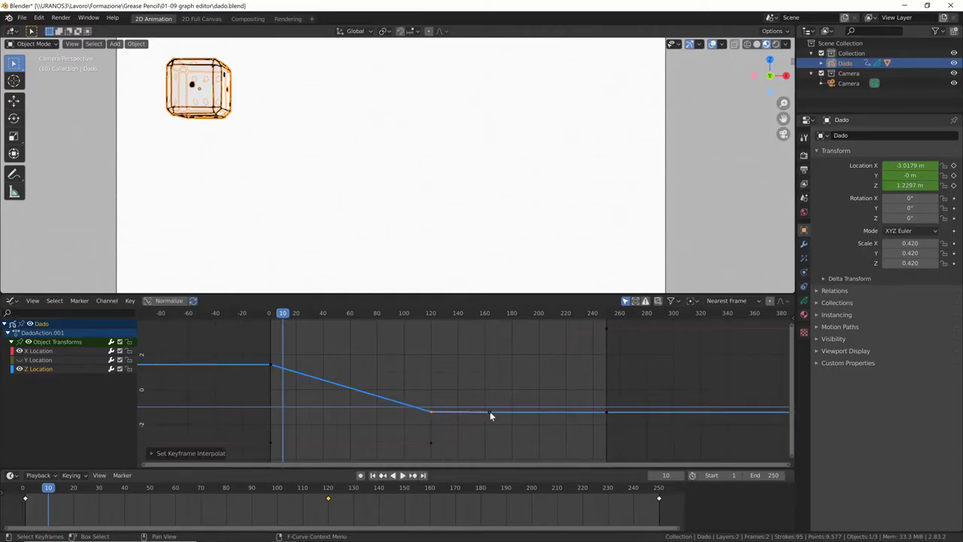
drag(490, 415, 445, 341)
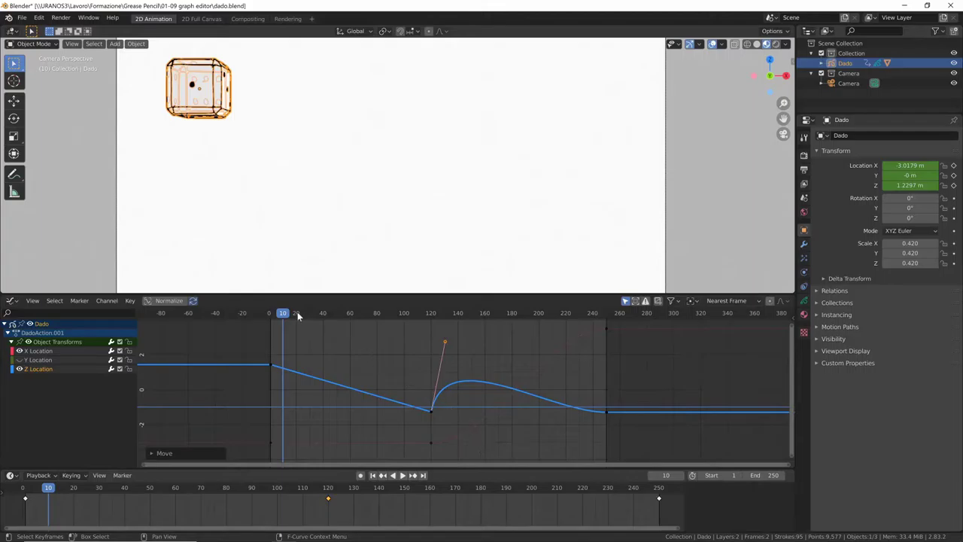
Step: Play and scrub the animation from its start to examine the die's fall and rebound
drag(286, 316, 253, 318)
key(space)
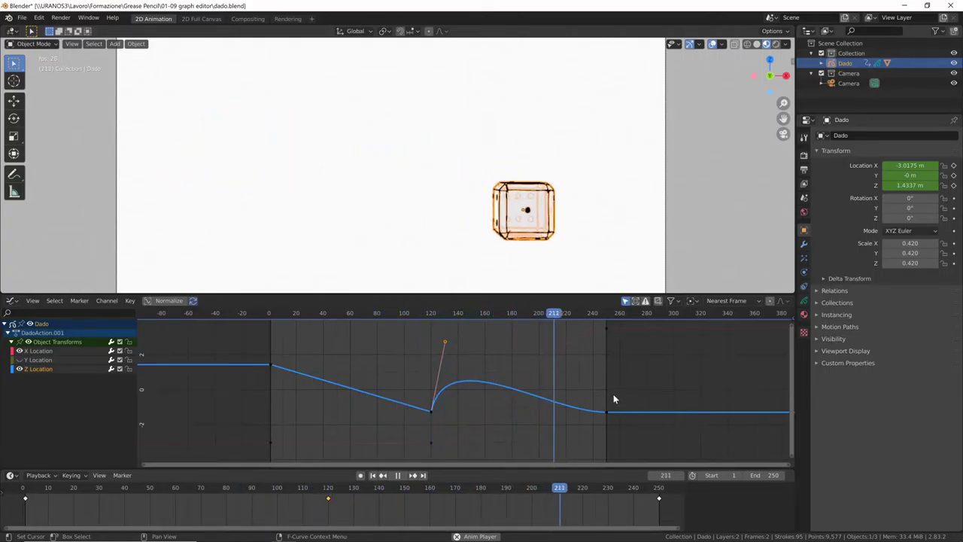
shift+right_drag(614, 393, 464, 344)
key(space)
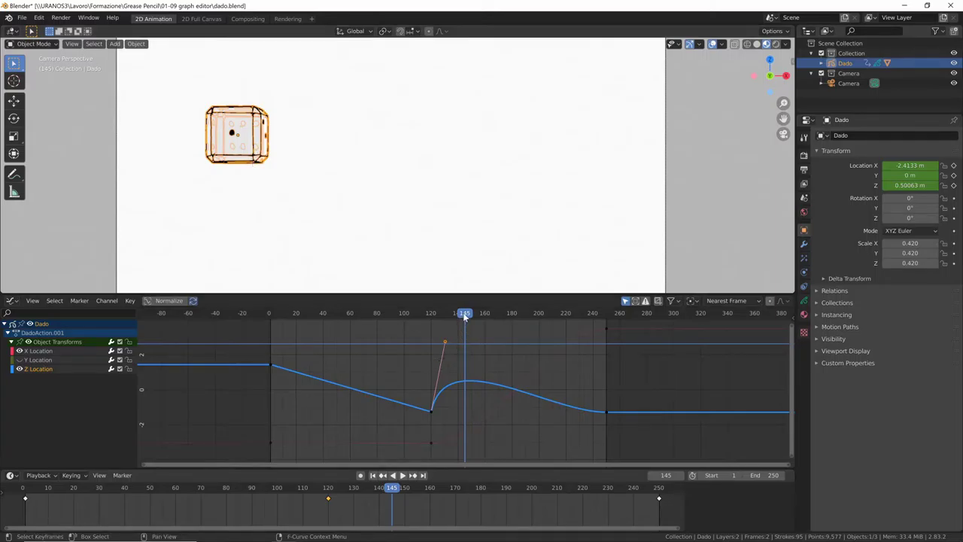
shift+right_drag(464, 326, 271, 389)
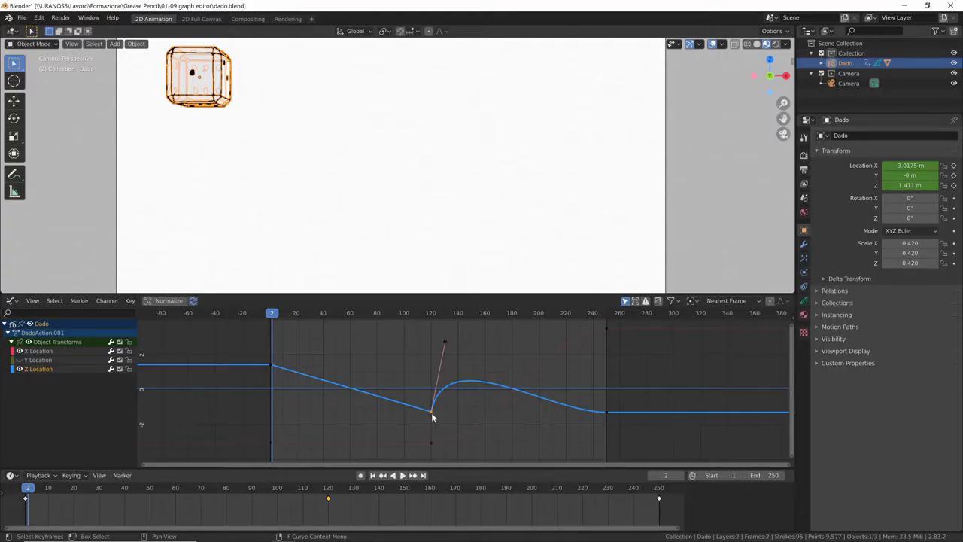
Step: Try lowering the Z Location keyframe at frame 120 to about -2.02 m, play the motion, and return to frame 120
key(g)
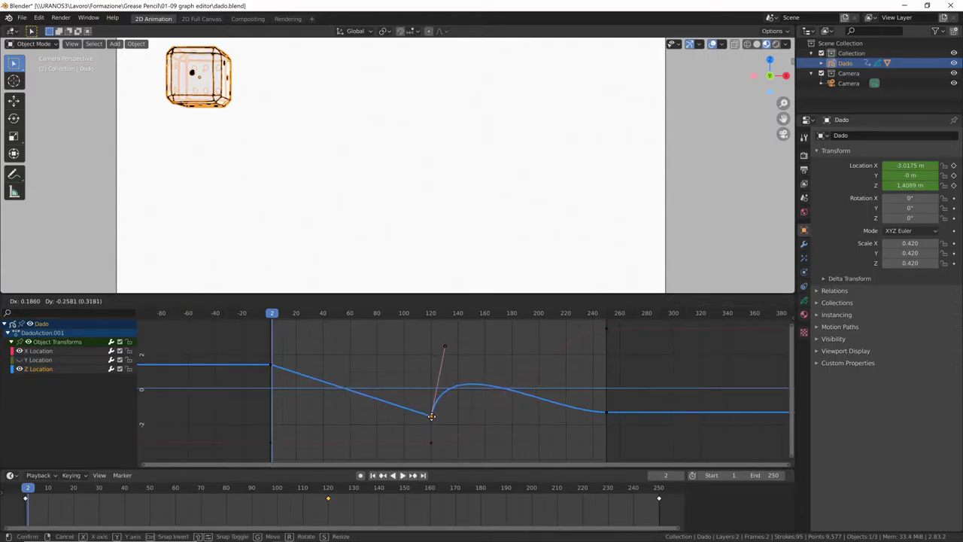
click(429, 424)
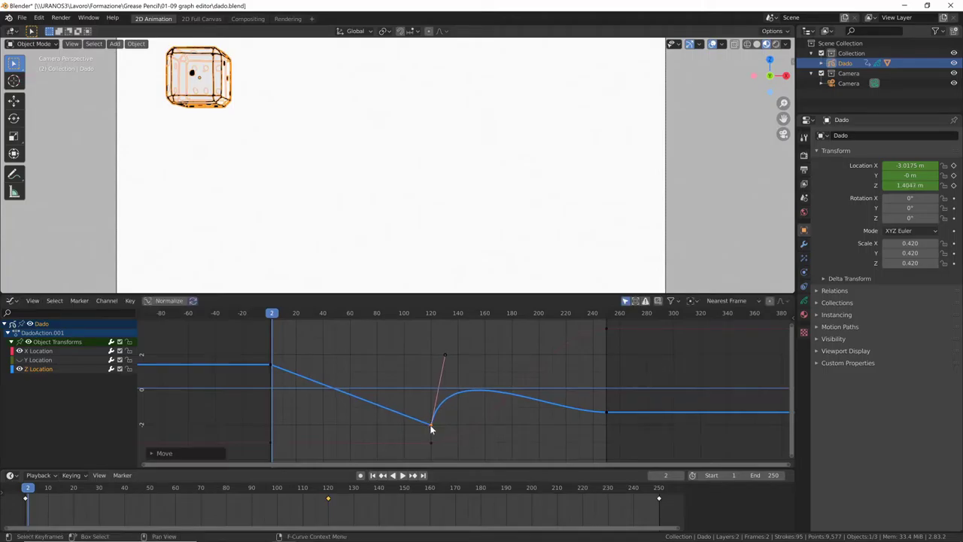
key(space)
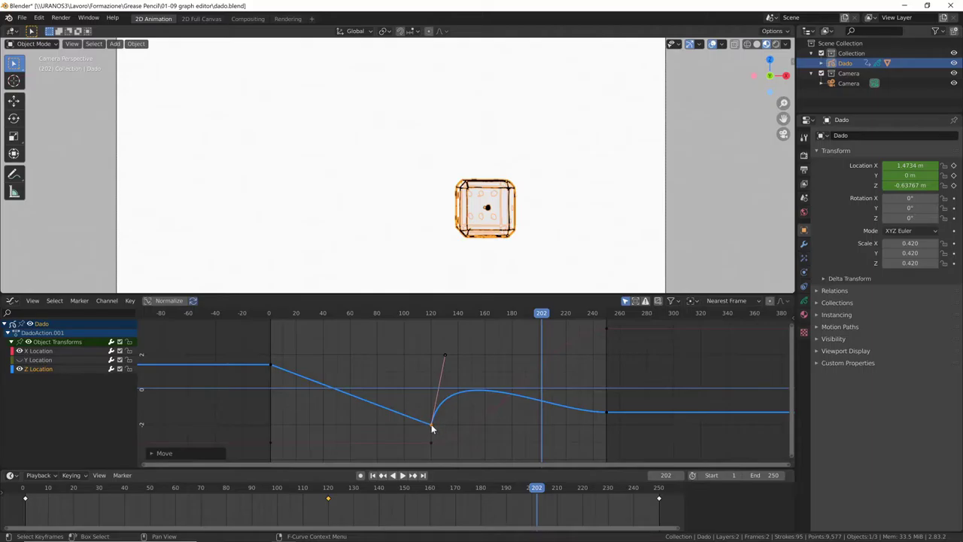
drag(451, 346, 431, 355)
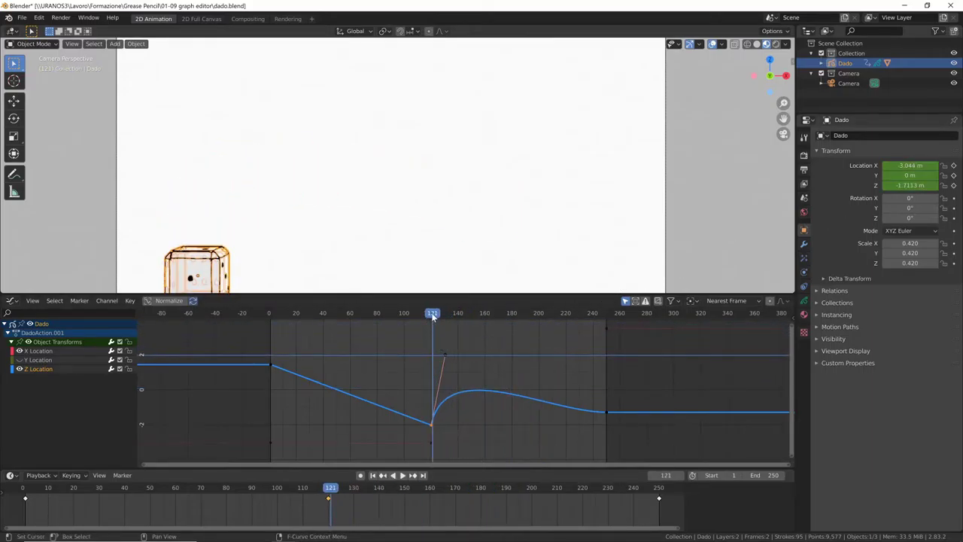
drag(433, 316, 430, 312)
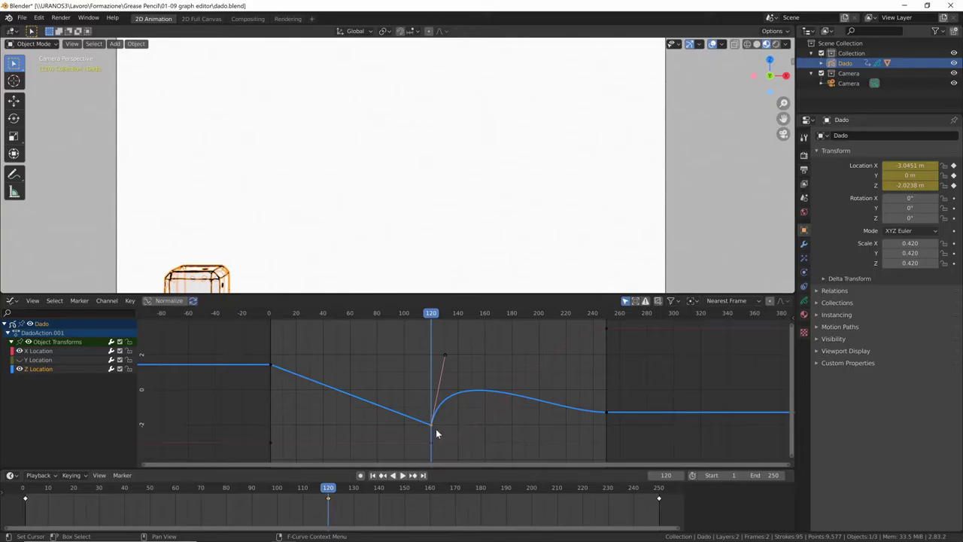
Step: Raise the Z Location keyframe at frame 120 to about -1.24 m
key(g)
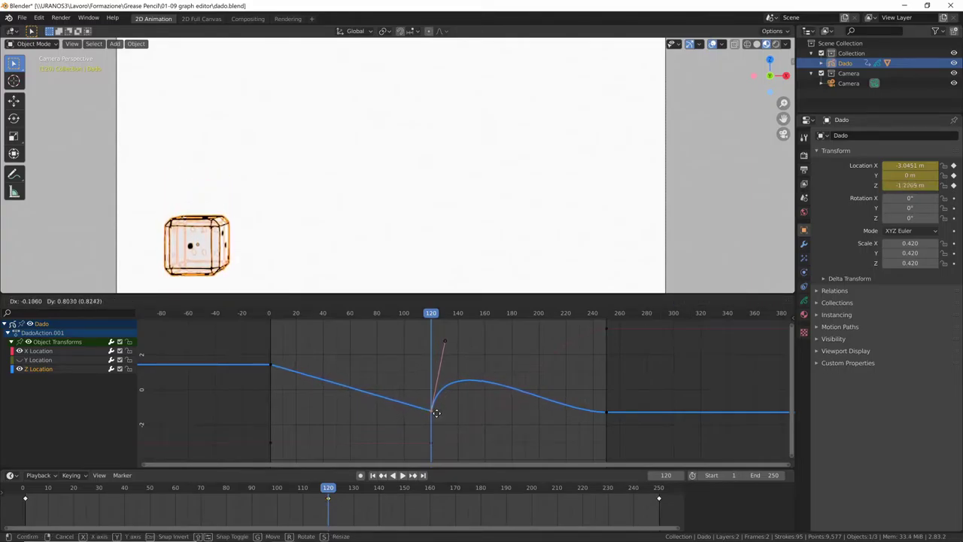
click(436, 413)
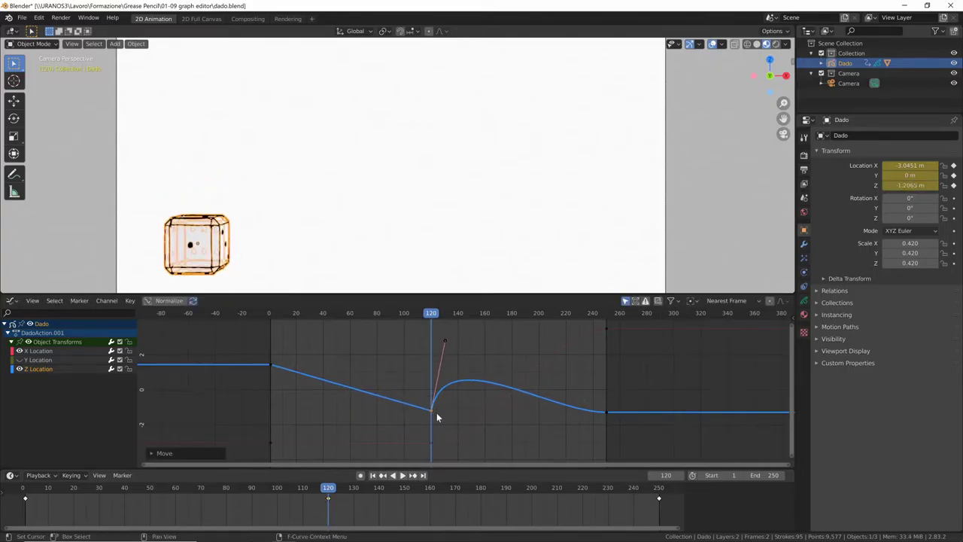
key(g)
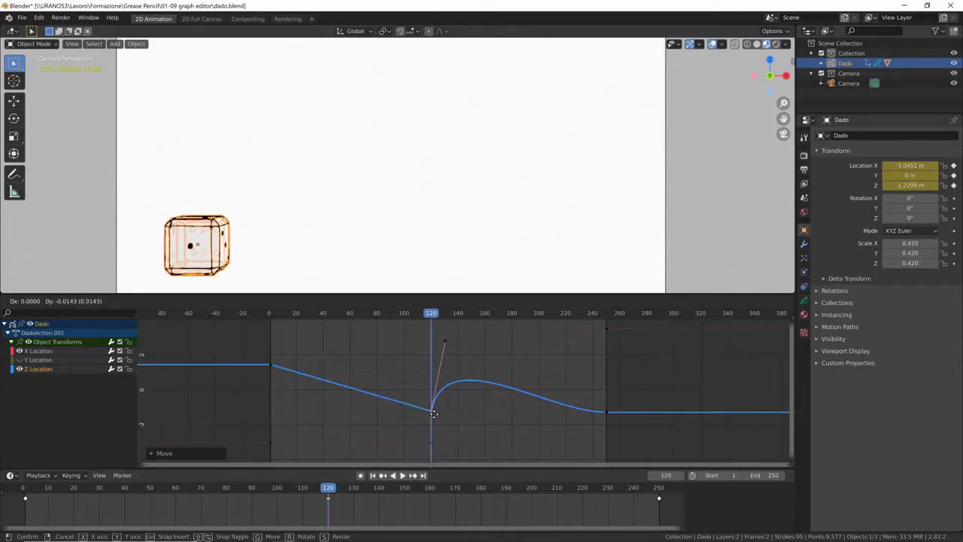
click(434, 417)
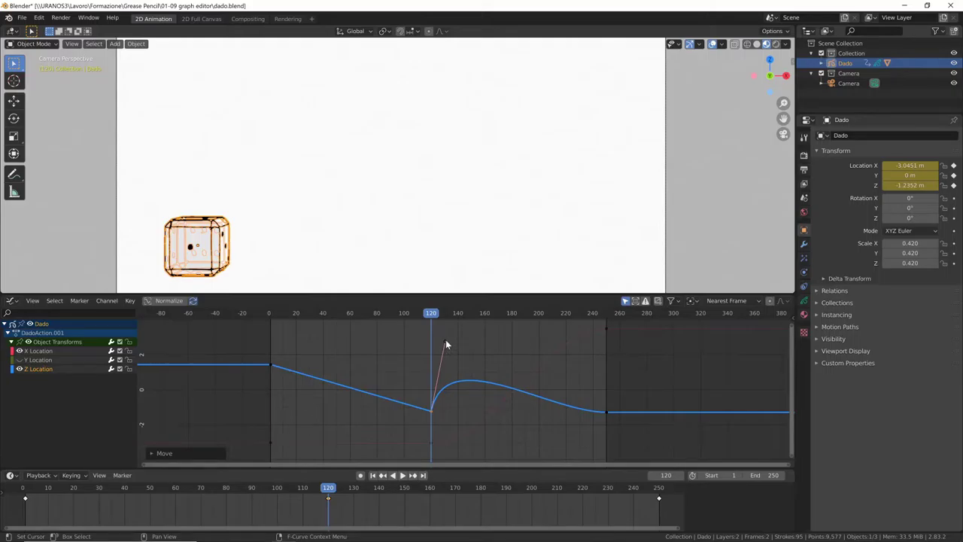
Step: Try different lengths and angles for the right handle of the frame 120 Z Location keyframe, leaving a gentler rebound
key(g)
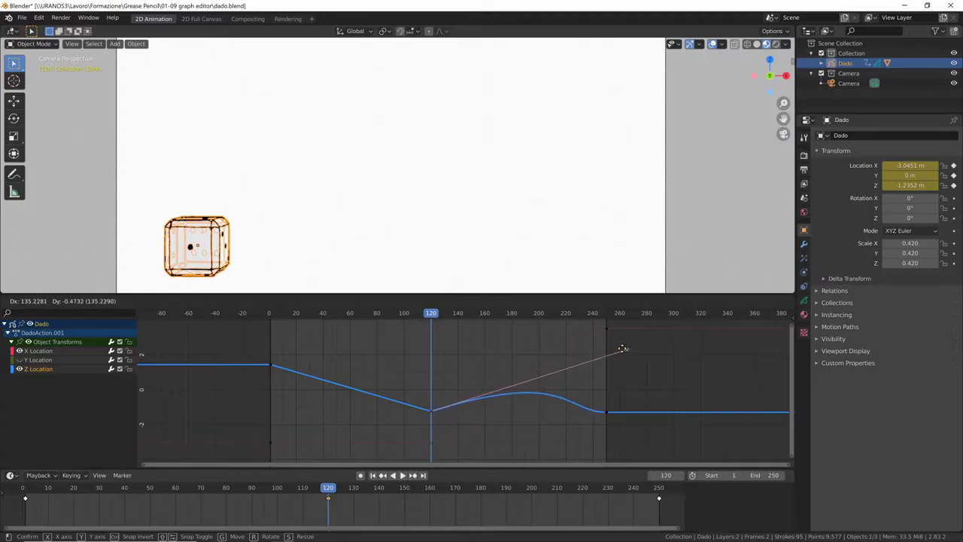
click(466, 377)
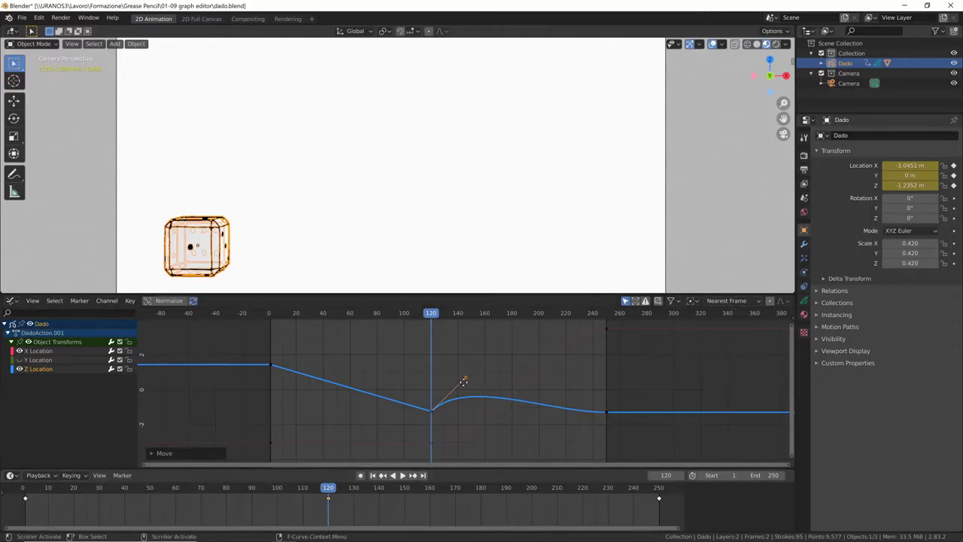
key(g)
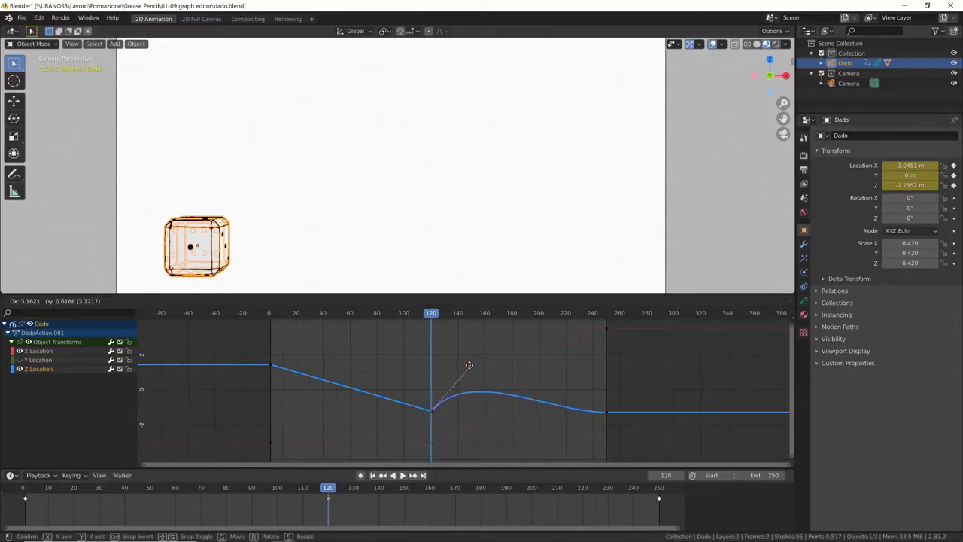
click(467, 366)
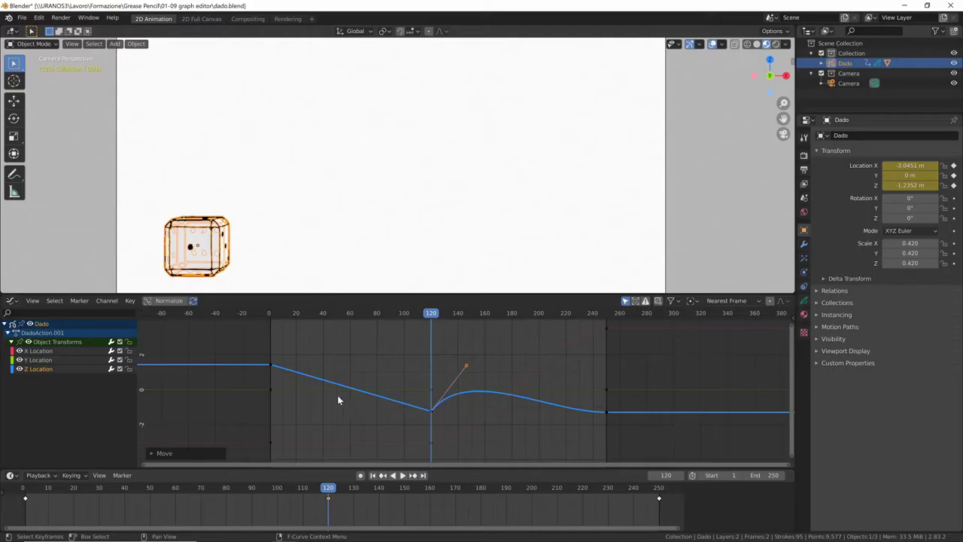
Step: Show the Y Location curve again and set the Z Location keyframes at frames 1 and 120 to Bounce interpolation
key(alt+a)
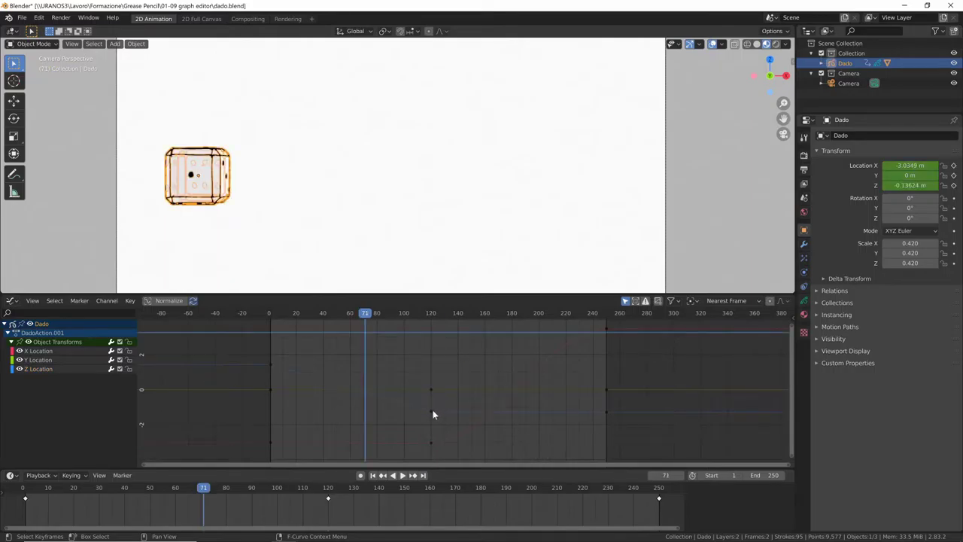
click(431, 410)
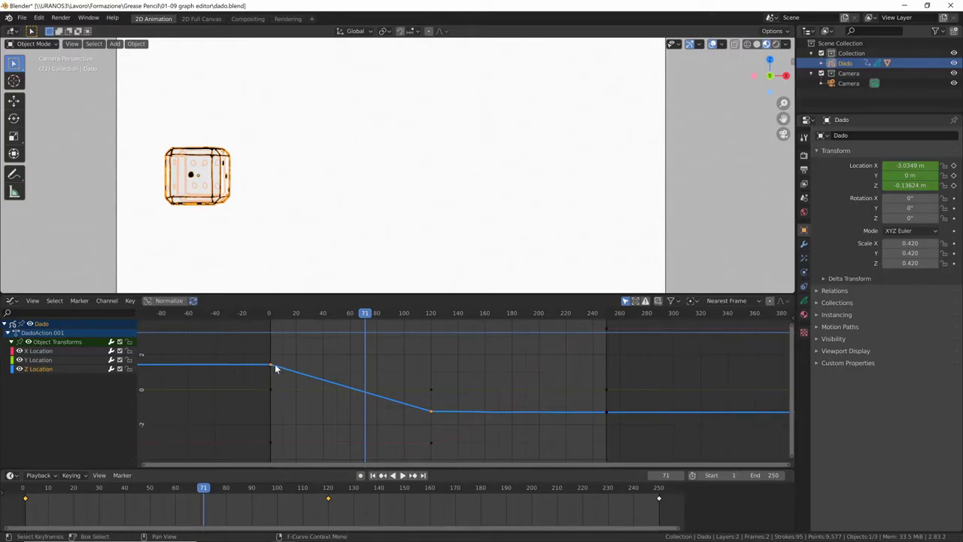
drag(361, 320, 385, 419)
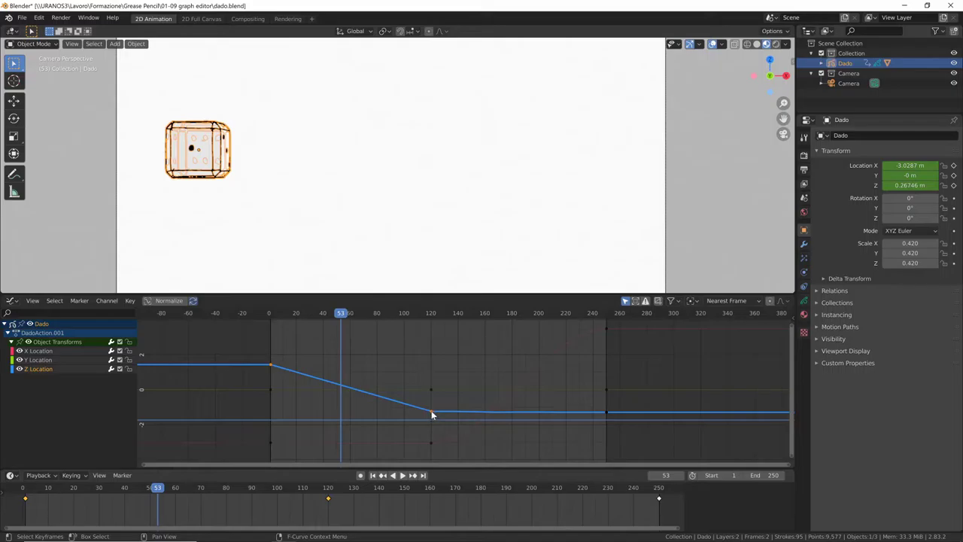
key(t)
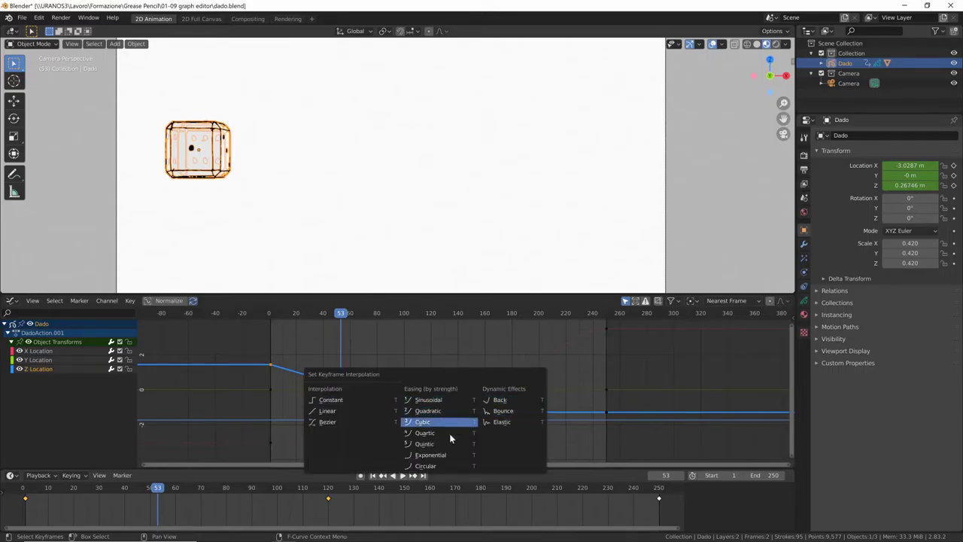
click(504, 412)
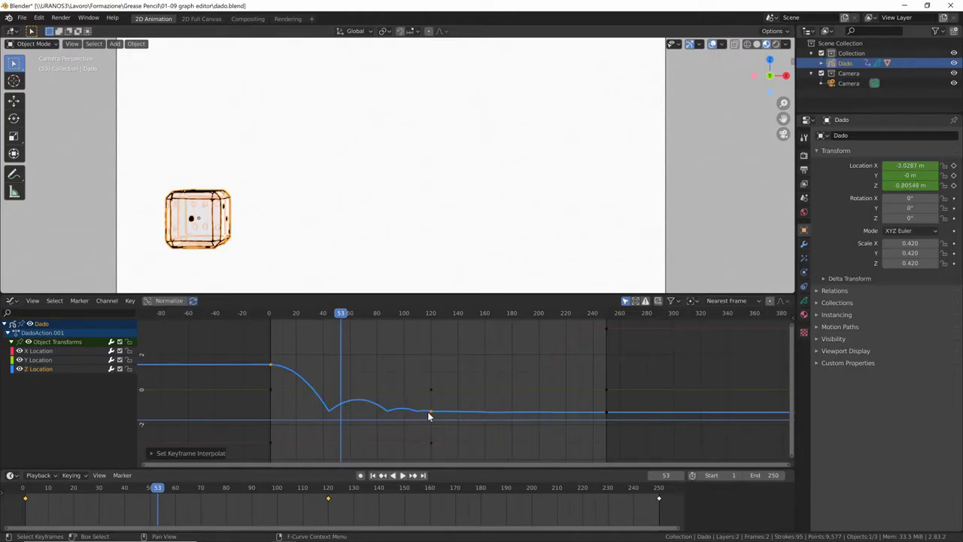
Step: Play the animation from the start to examine the bouncing fall of the die
drag(341, 318, 271, 334)
key(space)
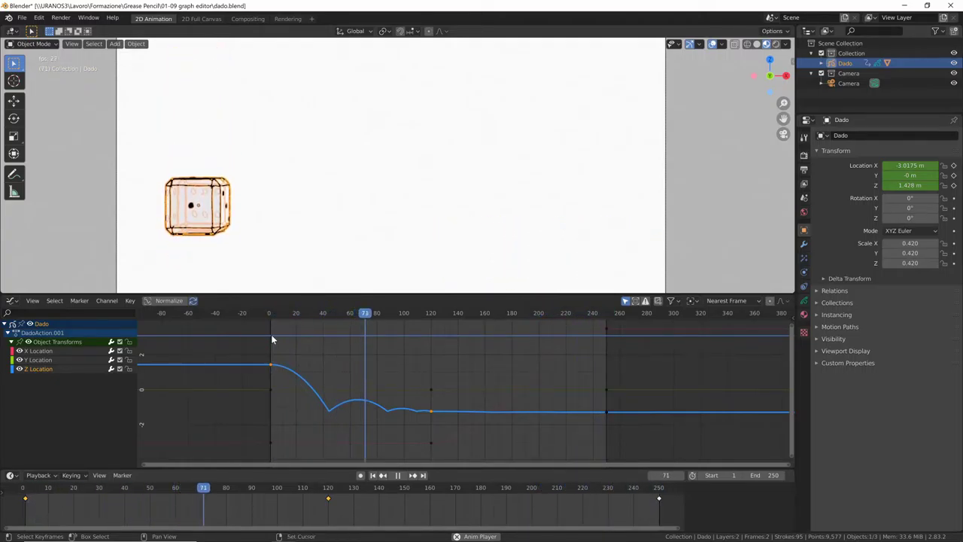
key(space)
Step: Raise the X Location keyframe at frame 120 by about 3.6 m to spread the sideways motion over the whole animation
click(430, 443)
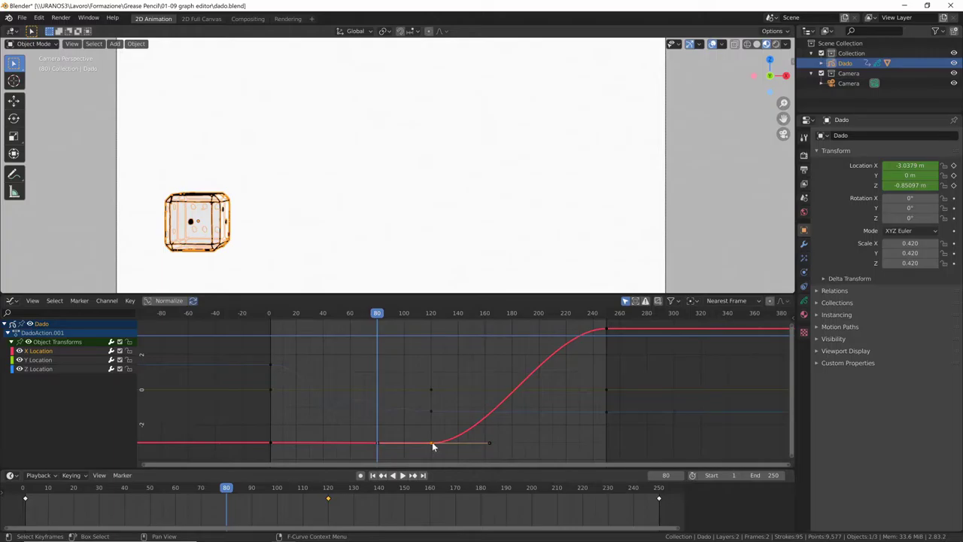
key(g)
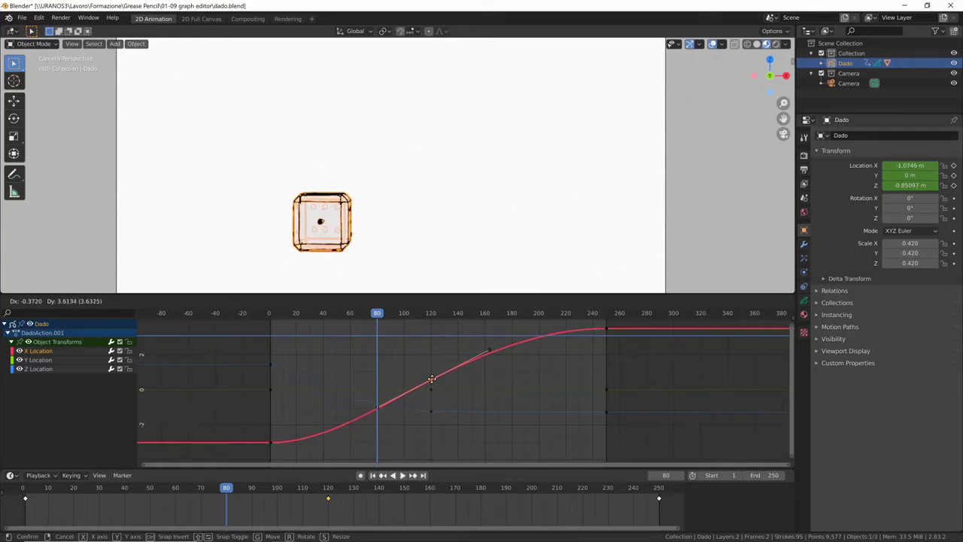
click(433, 384)
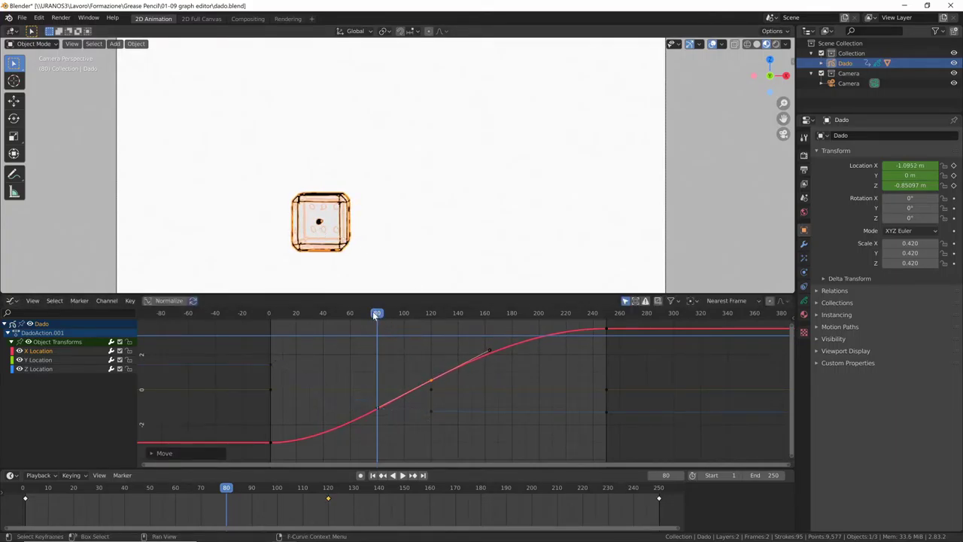
Step: Play the animation from the start to examine the bounce combined with the sideways travel
drag(374, 315, 272, 348)
key(space)
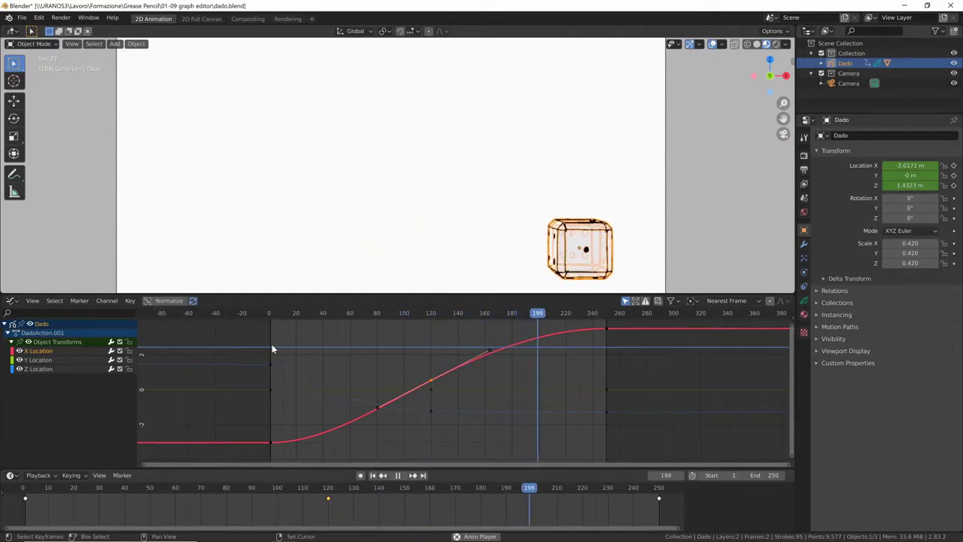
key(space)
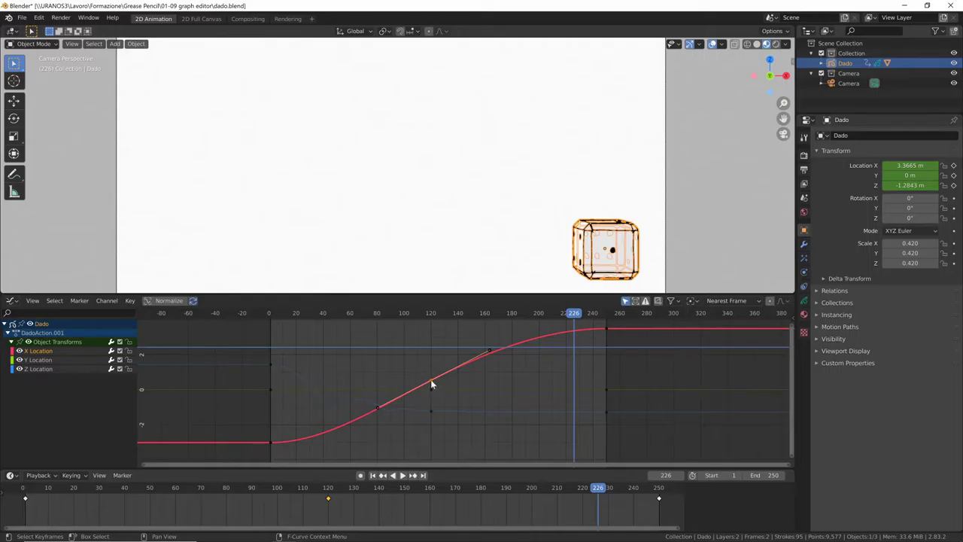
Step: Delete the X Location keyframe at frame 120 and move the Z Location keyframe from frame 120 to frame 160
key(x)
click(435, 381)
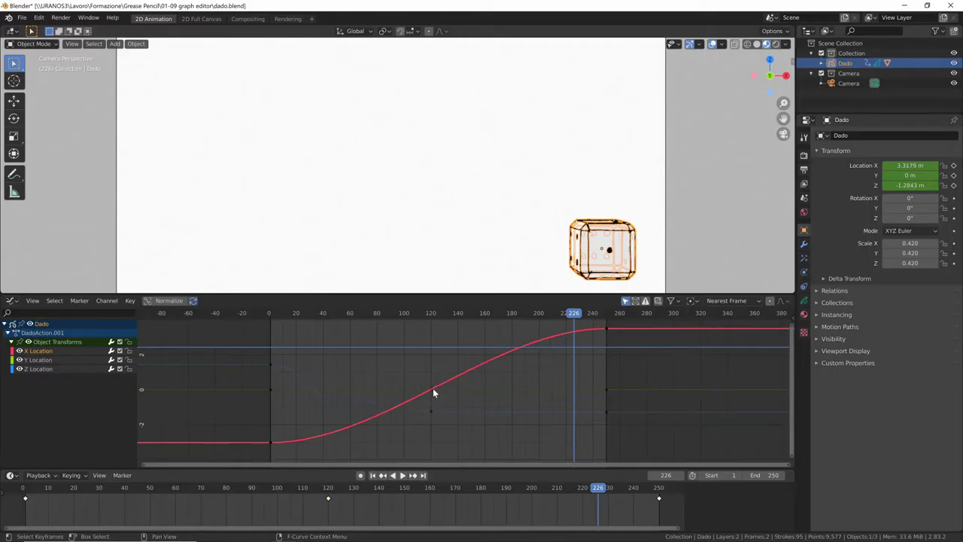
drag(574, 312, 394, 412)
click(432, 411)
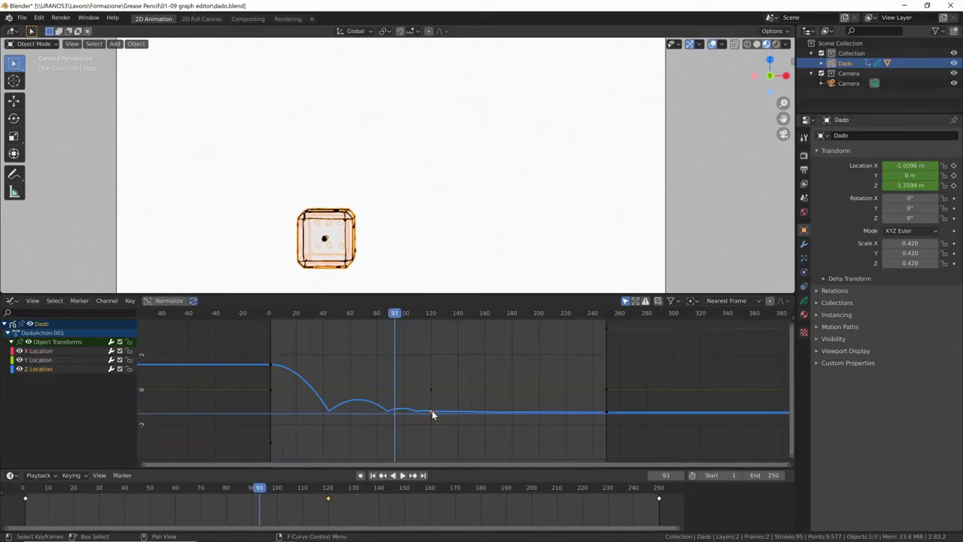
drag(432, 411, 487, 415)
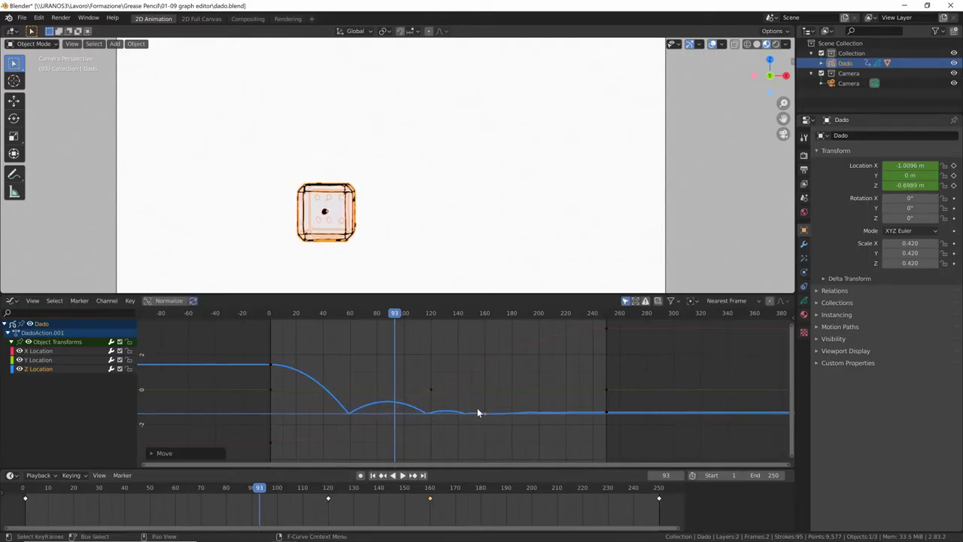
Step: Play the animation from the start to examine the slower bounce with the smoother sideways motion
click(440, 362)
key(shift+Left)
key(space)
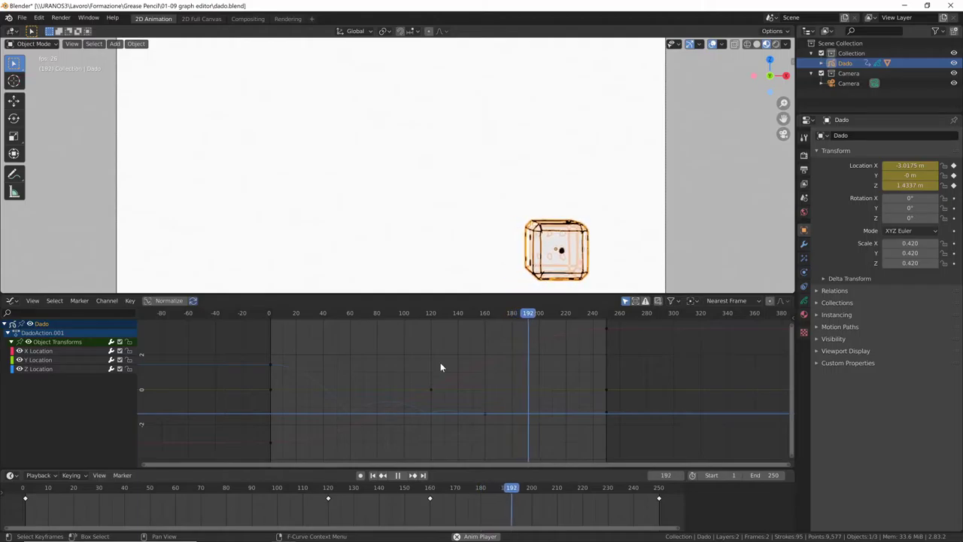
key(Escape)
Step: At frame 1, tilt the die freely to about 28.2°, 29.7° and 6.01° on X, Y and Z and insert a Rotation keyframe
middle_drag(460, 225, 522, 254)
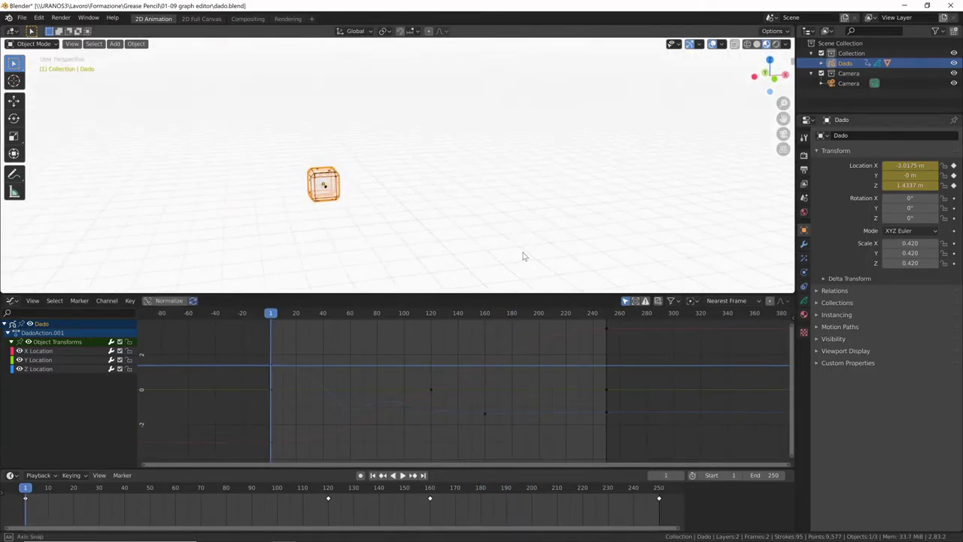
key(space)
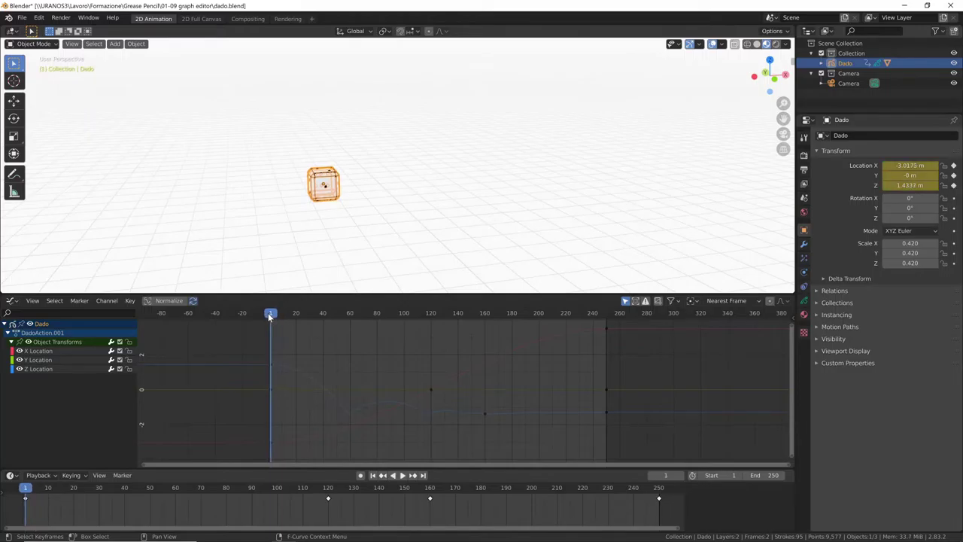
middle_drag(463, 217, 449, 200)
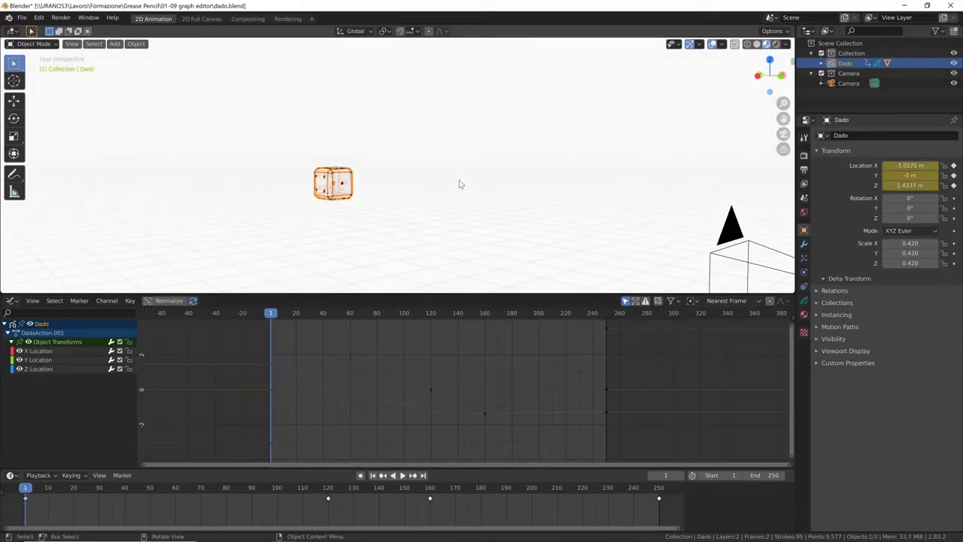
key(r)
click(382, 228)
middle_drag(382, 227, 401, 214)
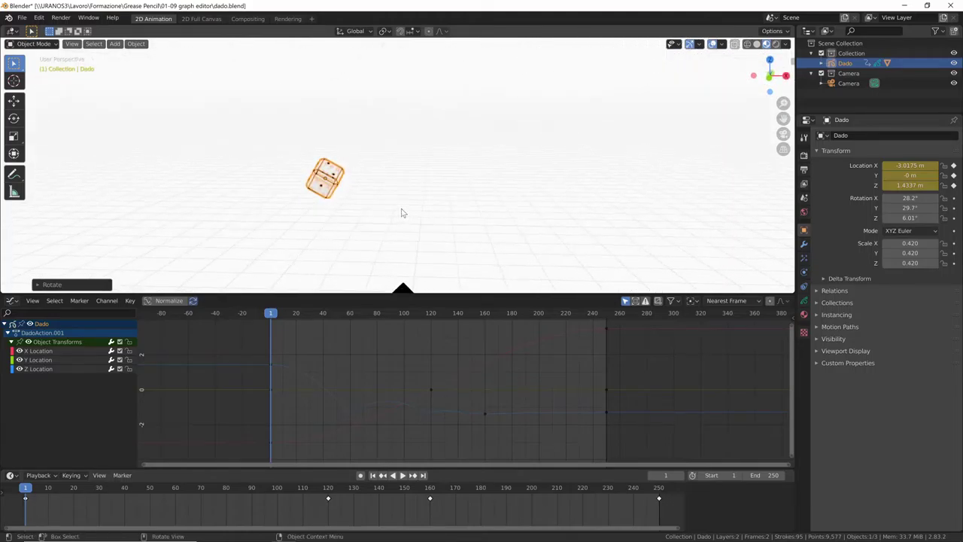
key(i)
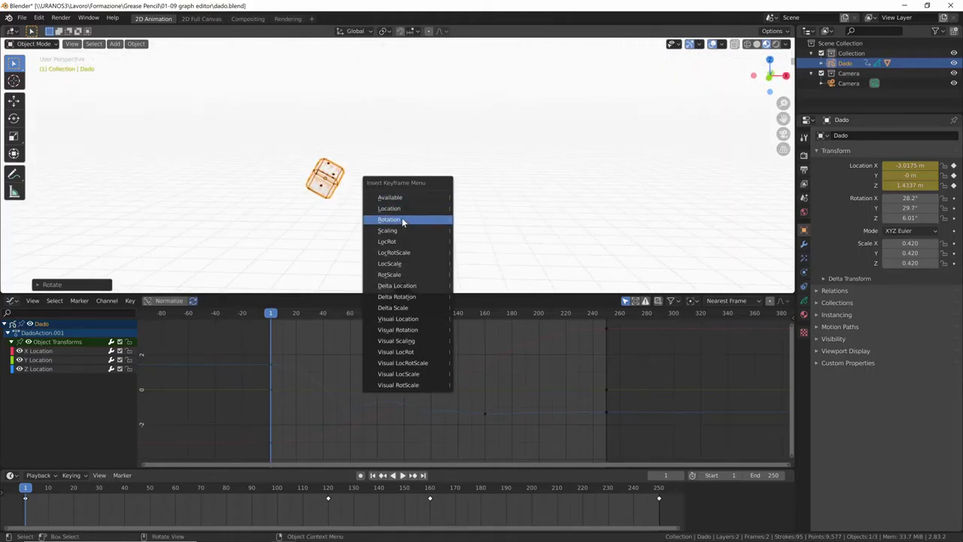
click(402, 219)
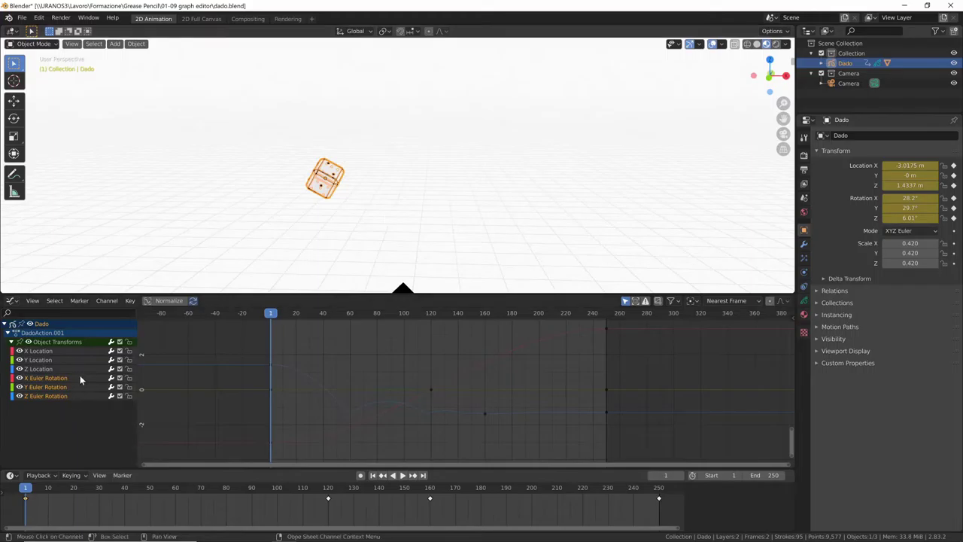
Step: Go to frame 250 and clear the die's rotation to 0° on all axes
middle_drag(512, 221, 493, 237)
key(shift+Right)
middle_drag(549, 211, 589, 171)
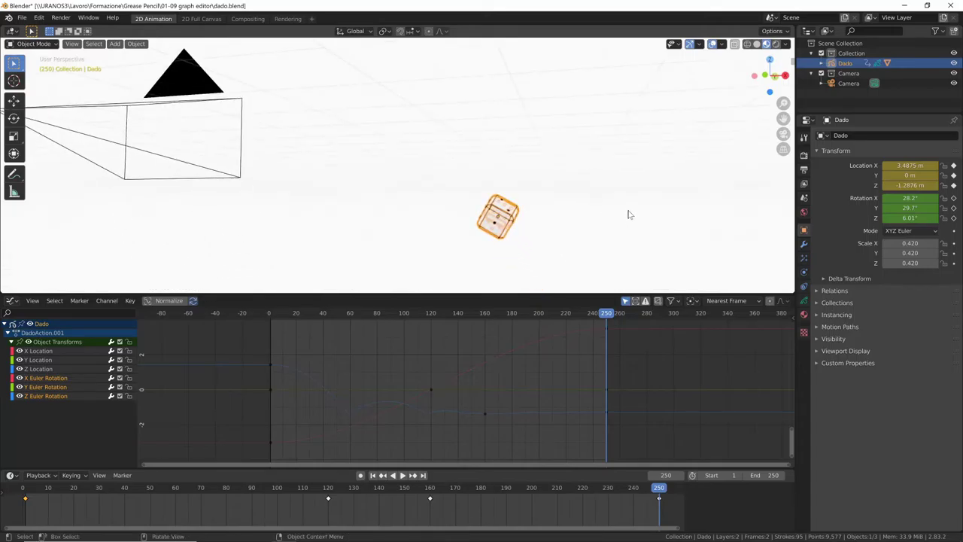
key(KP_7)
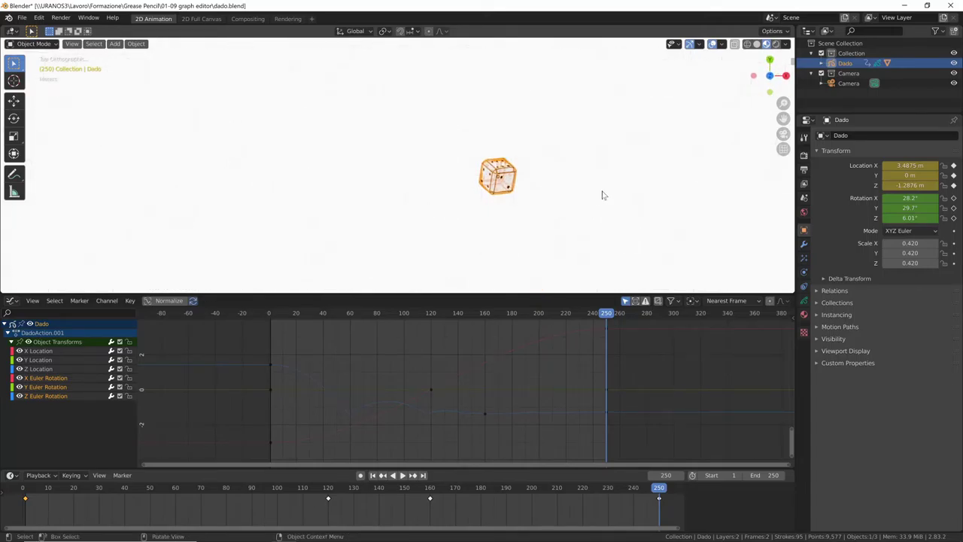
key(r)
click(555, 228)
key(KP_3)
key(alt+r)
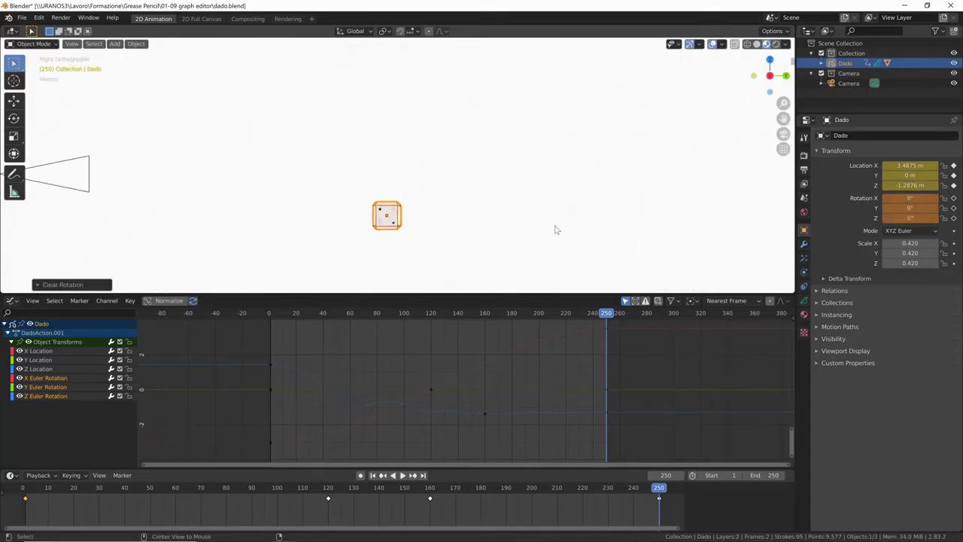
Step: Rotate the die to -180° about the global X axis and insert a Rotation keyframe at frame 250
middle_drag(556, 211, 645, 205)
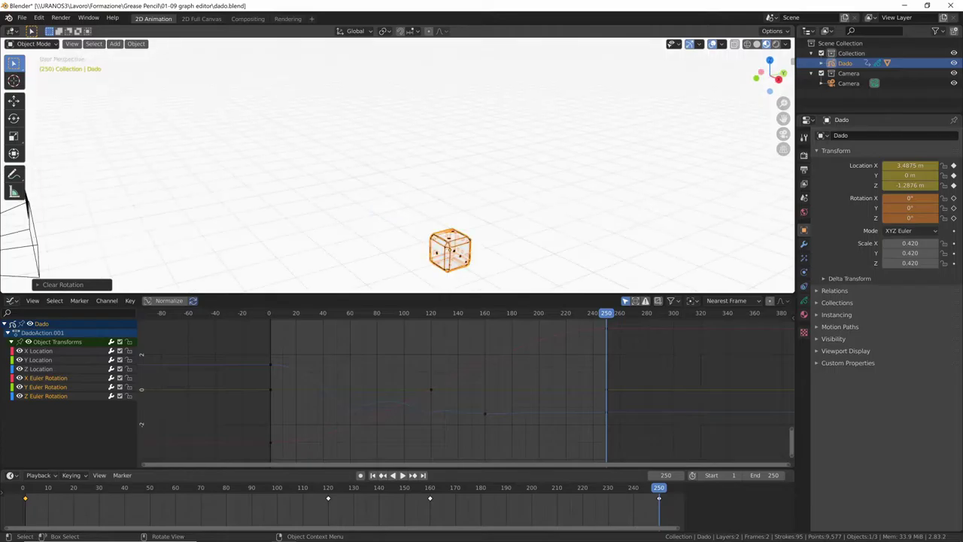
key(r)
key(x)
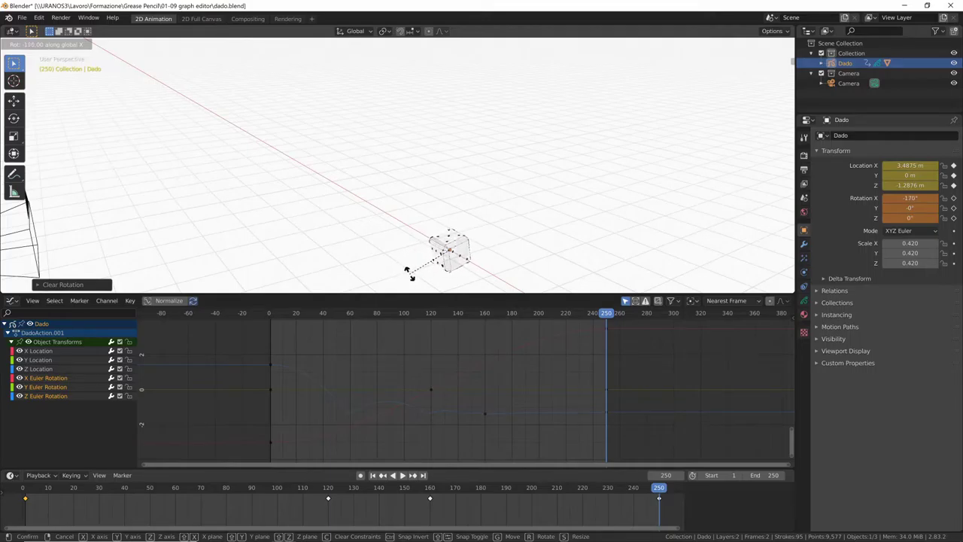
click(409, 265)
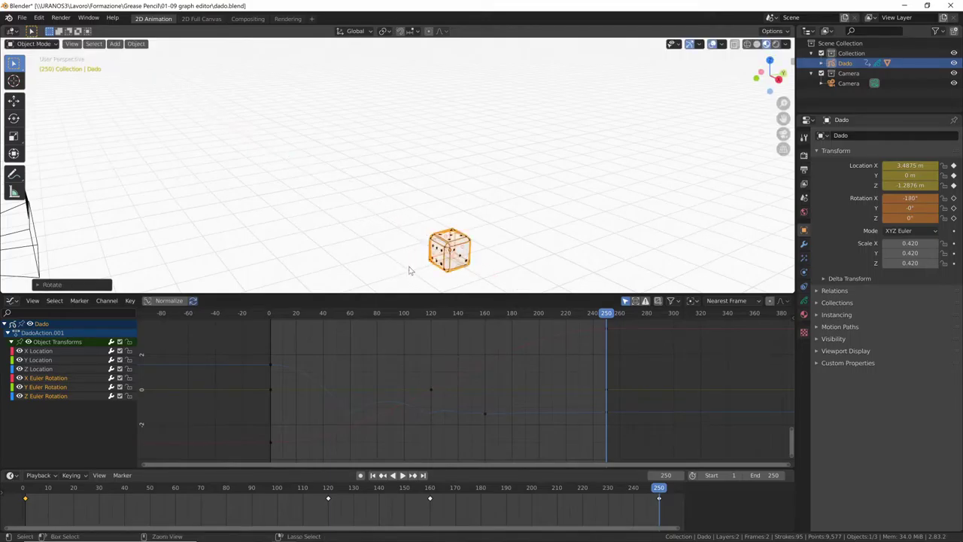
middle_drag(525, 235, 609, 240)
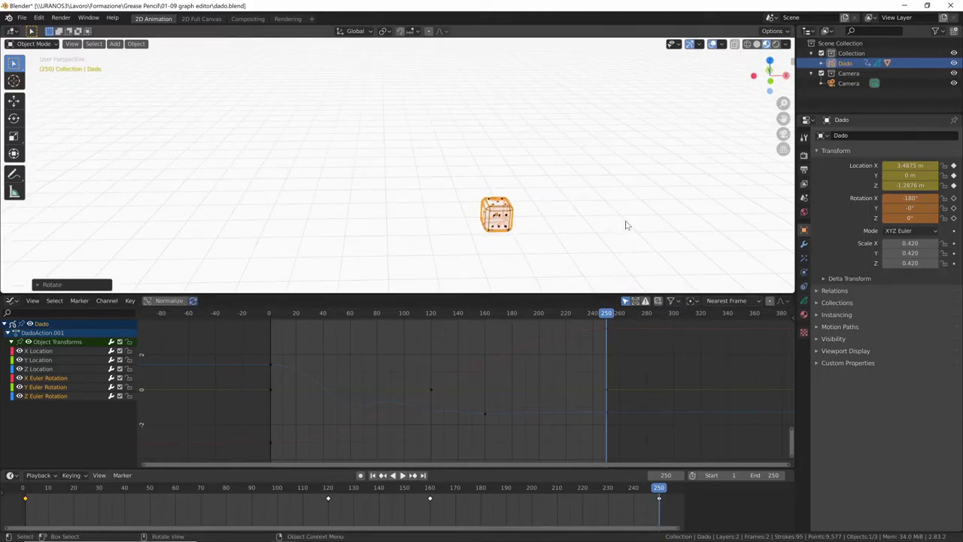
key(i)
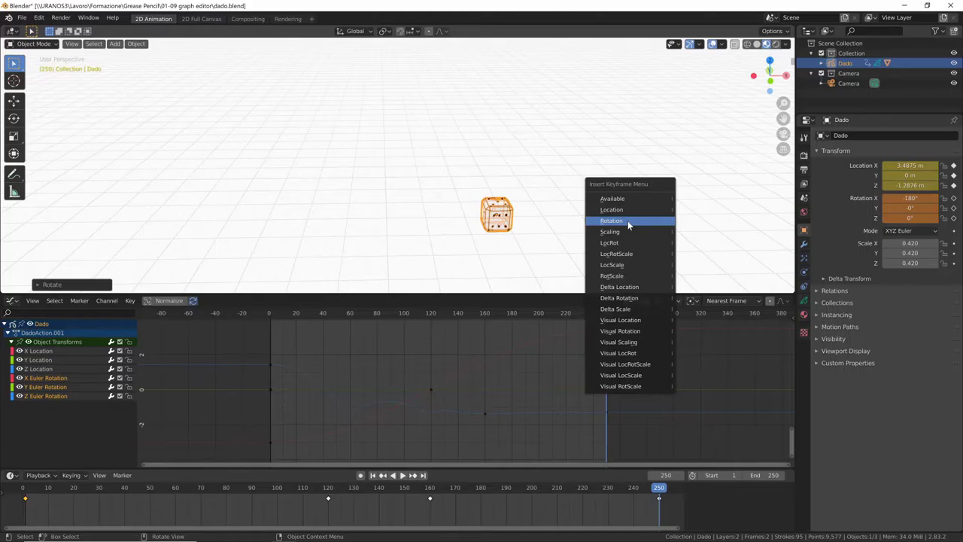
click(628, 222)
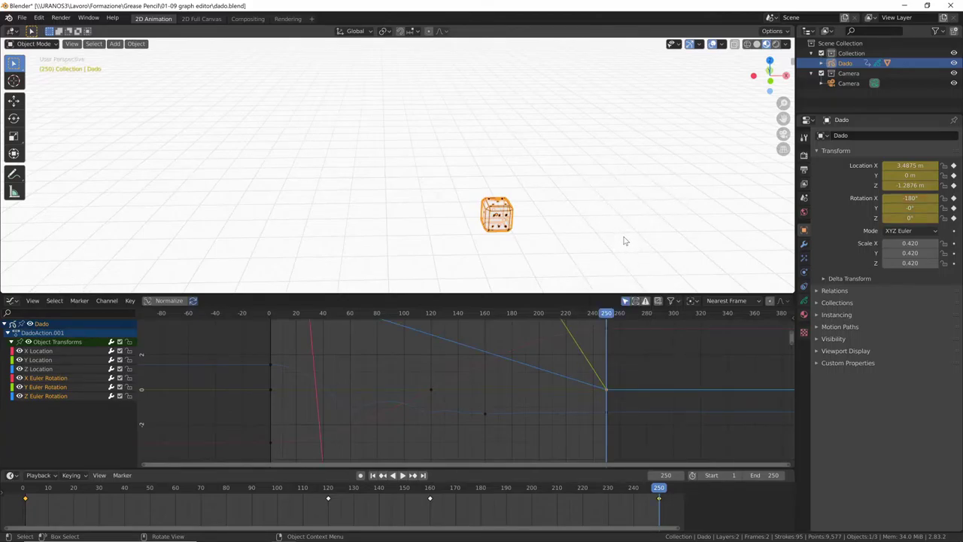
Step: Play the animation from the start to examine the die's rotation during the fall
key(shift+Left)
key(space)
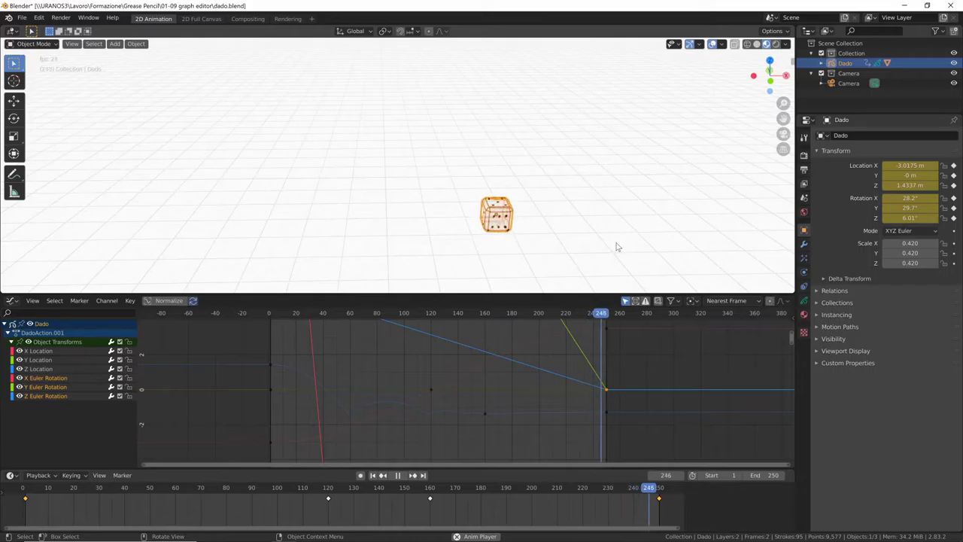
key(space)
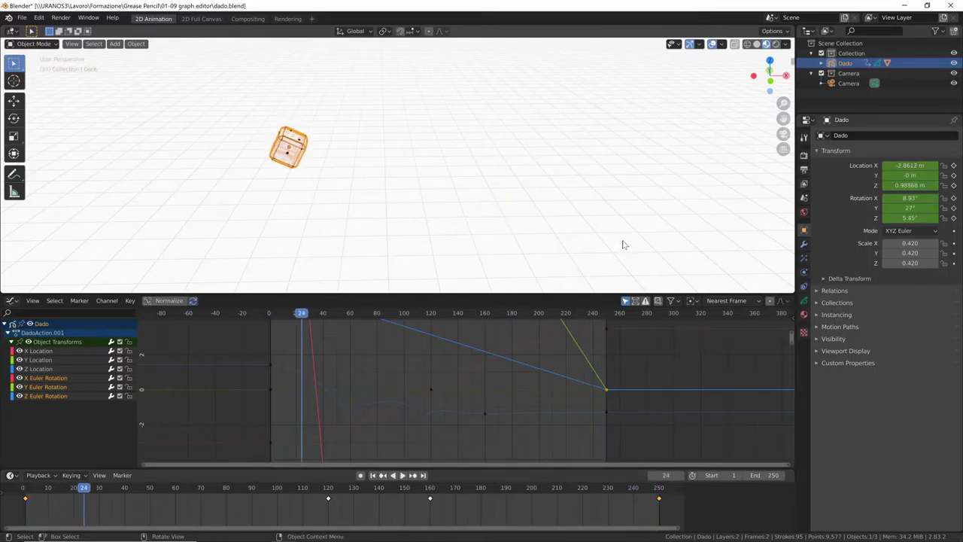
Step: Fit the rotation curves in the Graph Editor and show only the Z Euler Rotation curve, hiding all other channels
ctrl+middle_drag(504, 366, 525, 372)
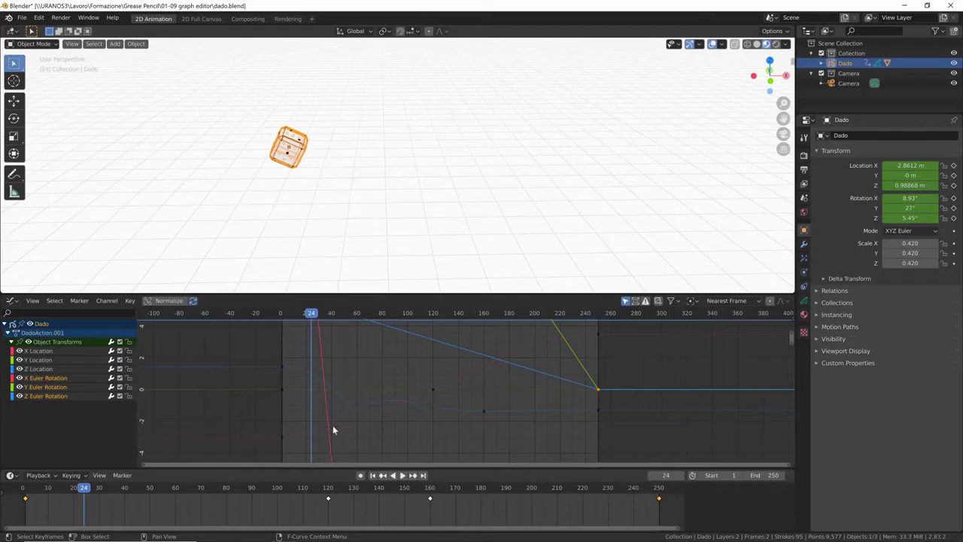
ctrl+middle_drag(511, 357, 546, 401)
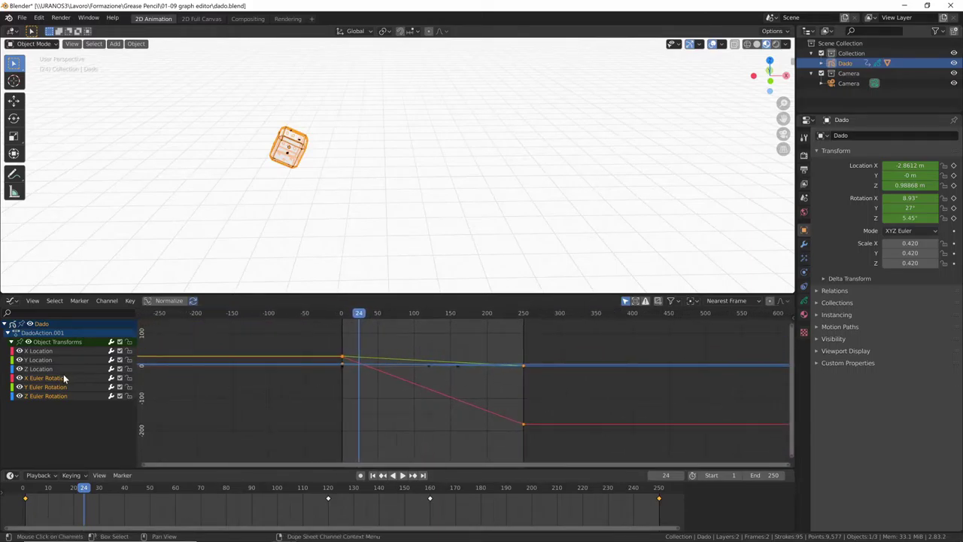
ctrl+middle_drag(401, 398, 437, 399)
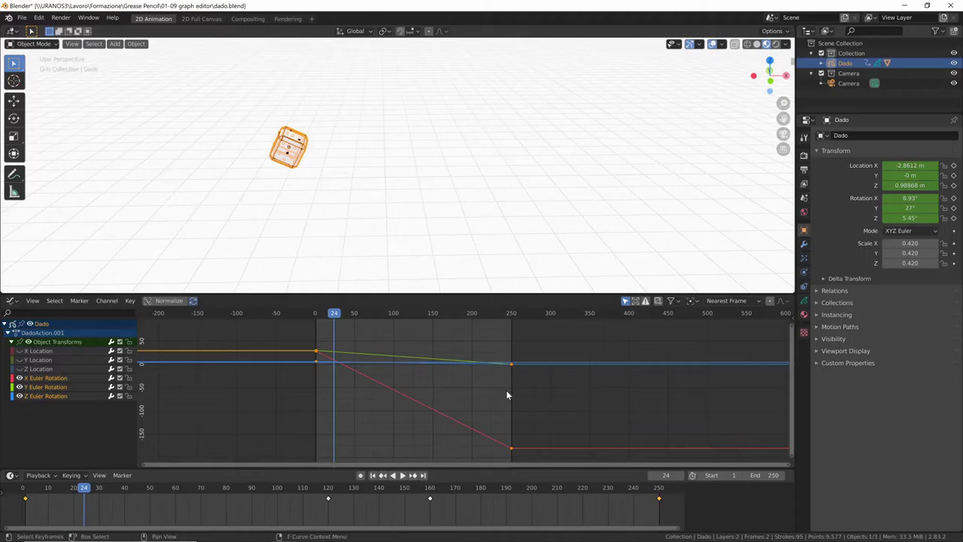
mouse_move(519, 401)
middle_down()
mouse_move(512, 404)
mouse_move(535, 387)
mouse_move(519, 410)
middle_up()
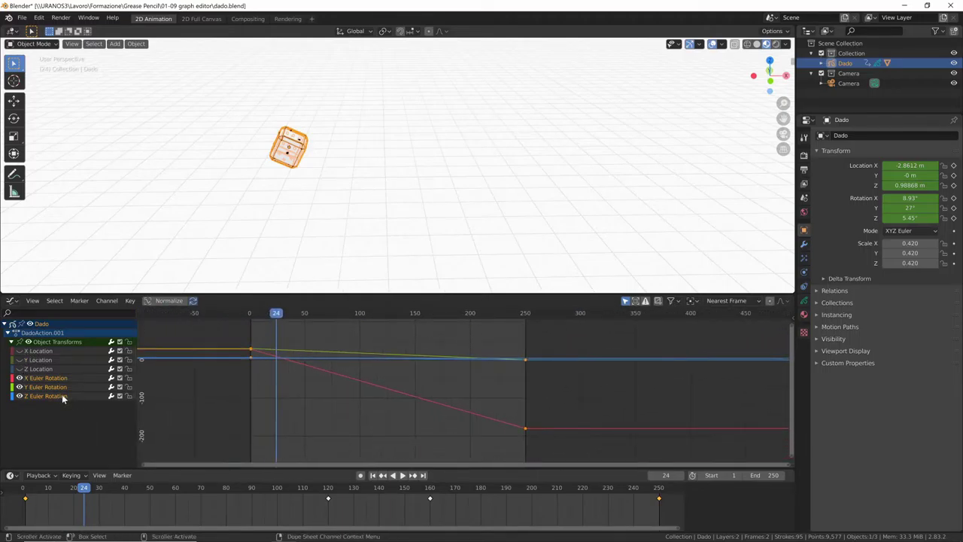
click(62, 394)
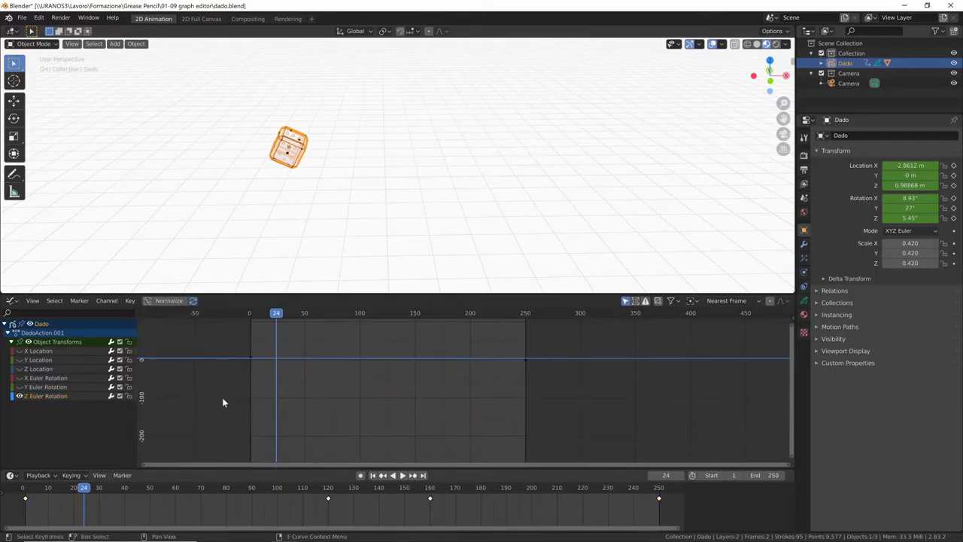
Step: Set the Z Euler Rotation keyframes at frames 1 and 250 to Elastic interpolation
click(251, 358)
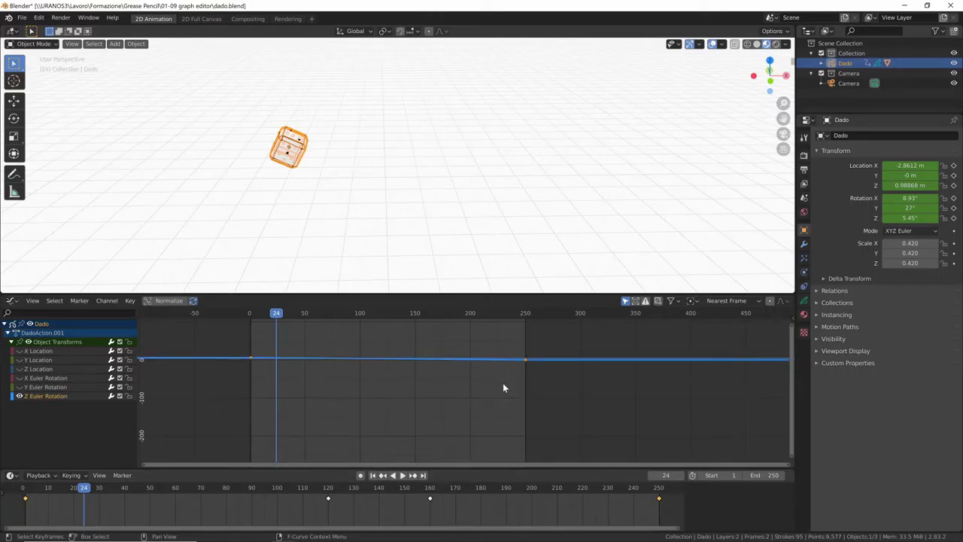
key(t)
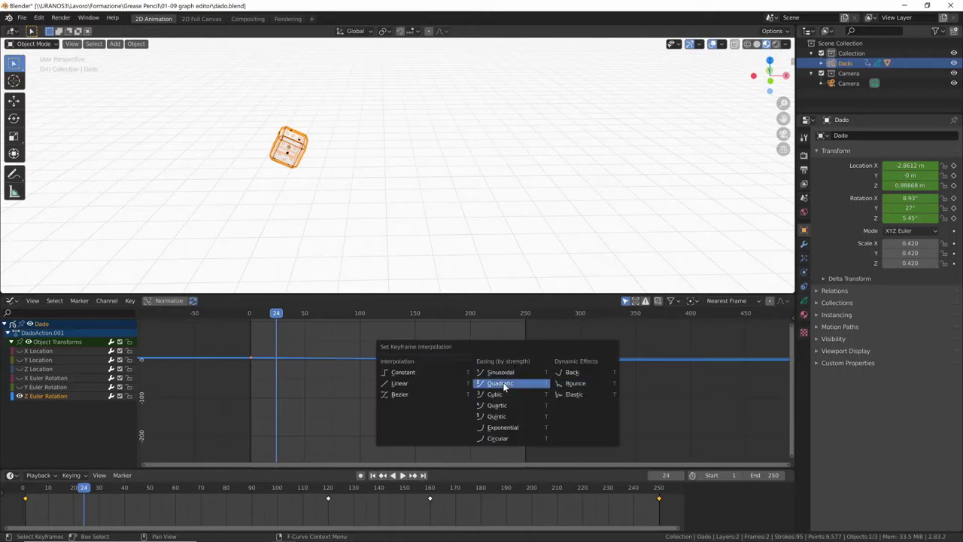
click(581, 394)
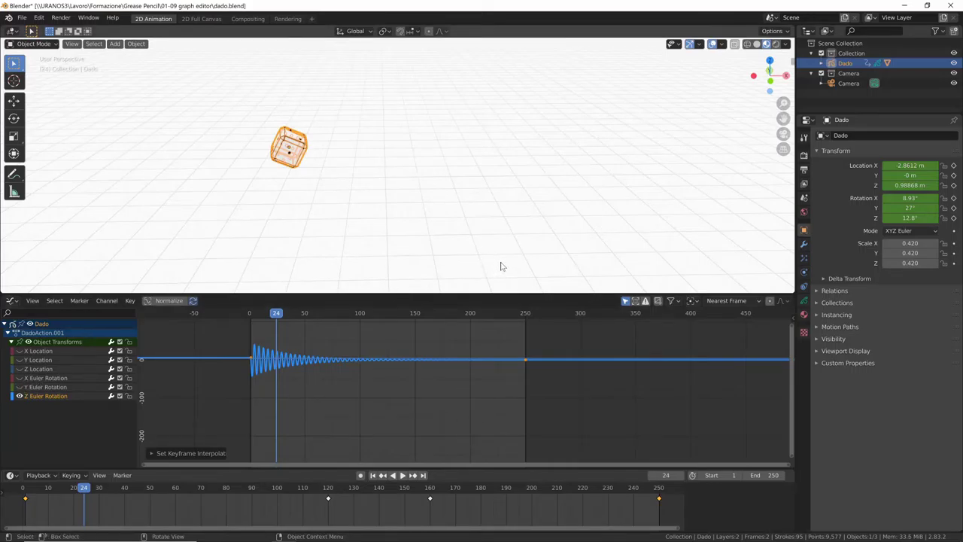
Step: Play the animation to examine the elastic Z rotation of the die and return to frame 1
key(space)
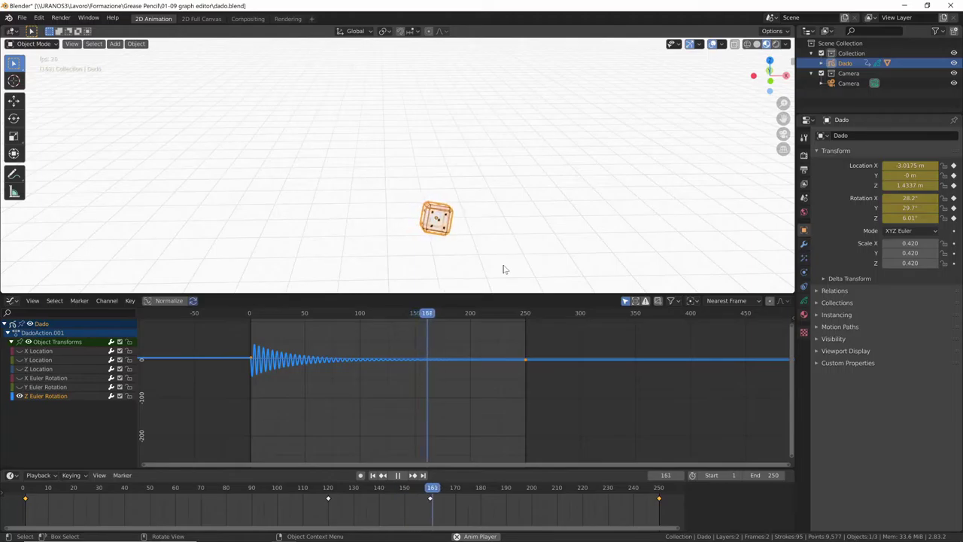
key(space)
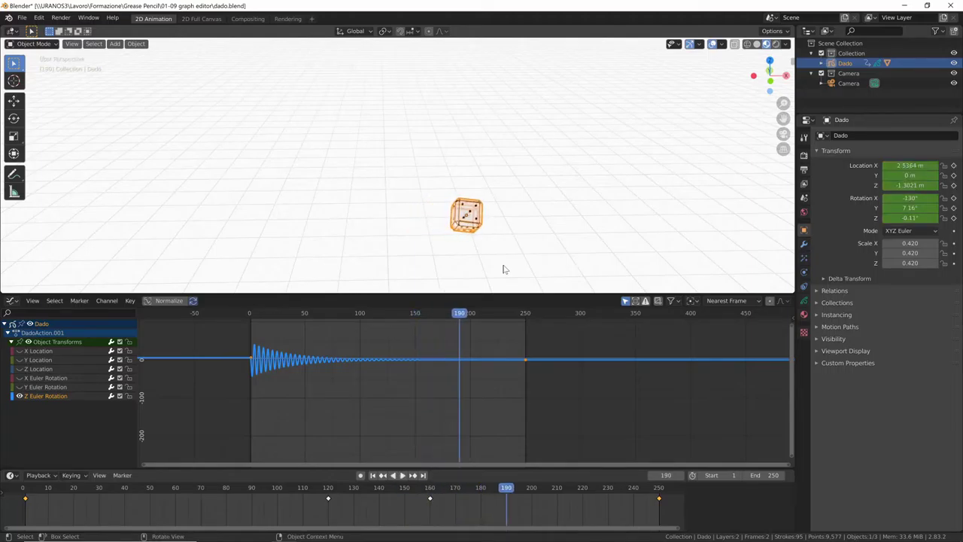
key(shift+Left)
Step: Set the Z Euler Rotation keyframes at frames 1 and 250 to Bezier interpolation
key(Home)
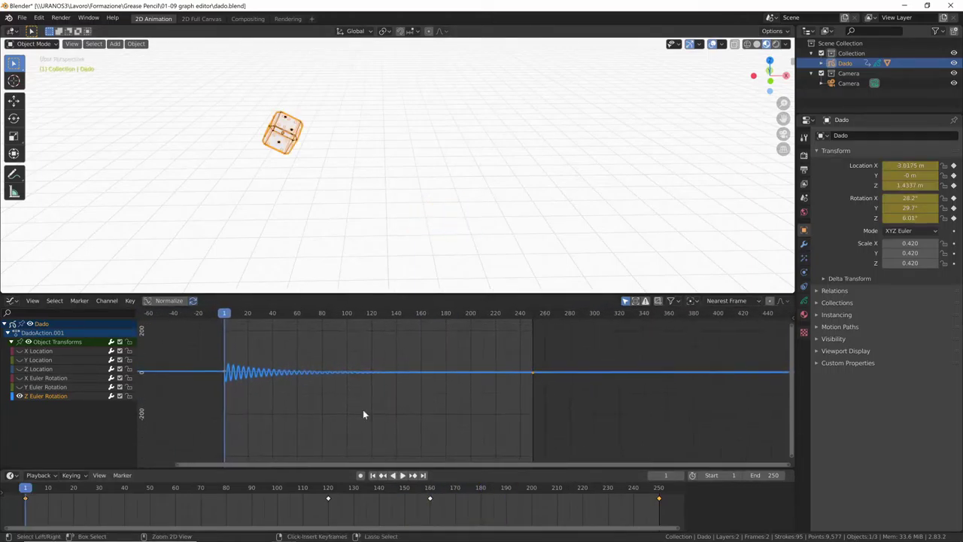
mouse_move(362, 409)
ctrl+middle_down()
mouse_move(391, 406)
mouse_move(360, 403)
ctrl+middle_up()
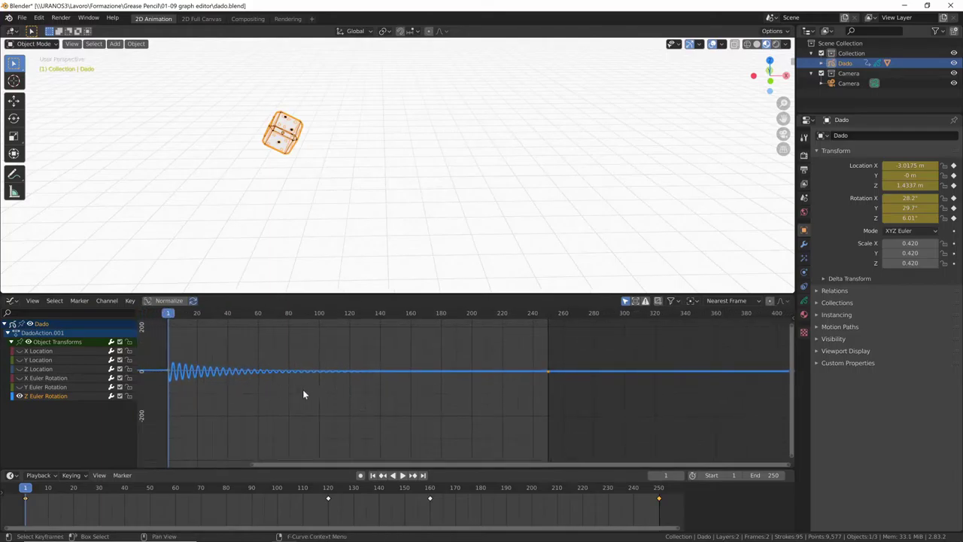
key(t)
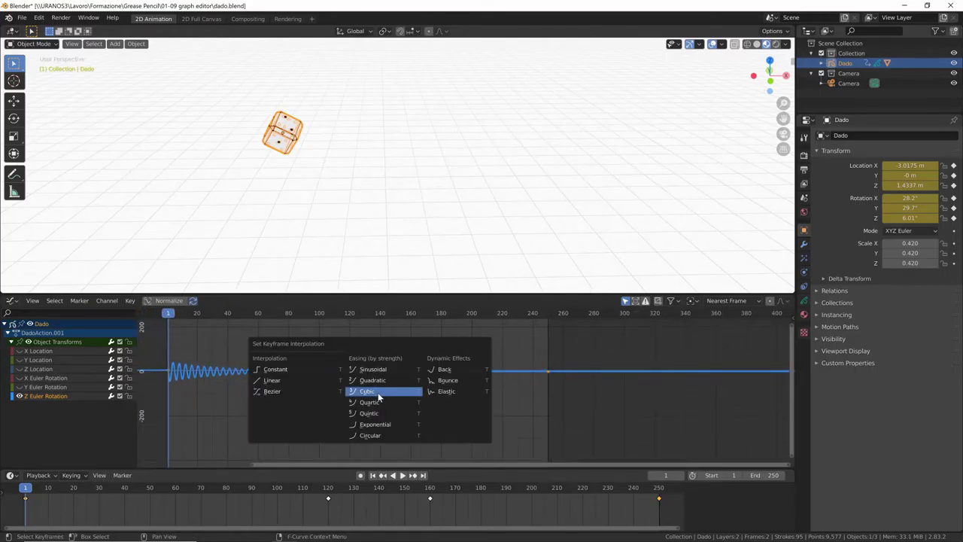
click(375, 393)
key(t)
click(403, 407)
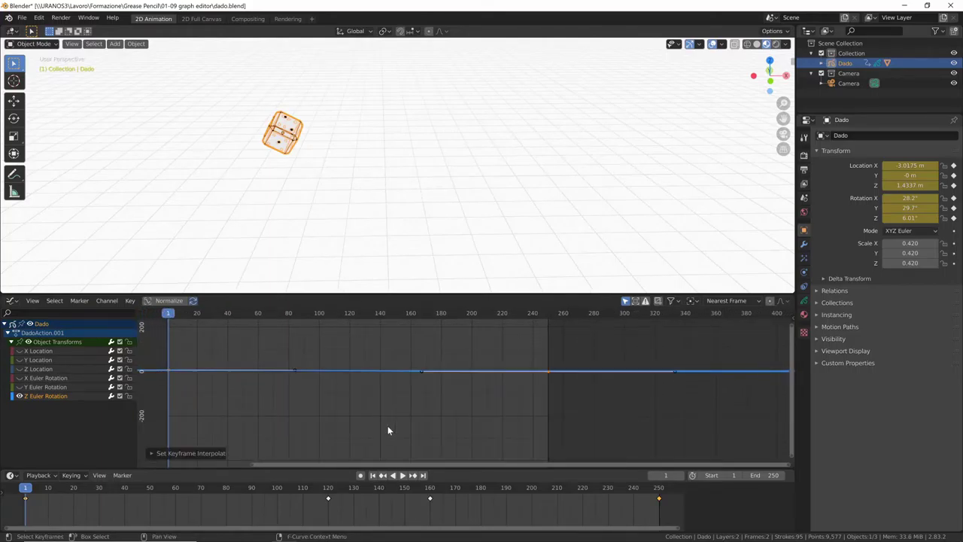
Step: Lower the Z Euler Rotation keyframe at frame 250 vertically to about -200°
key(Home)
click(542, 376)
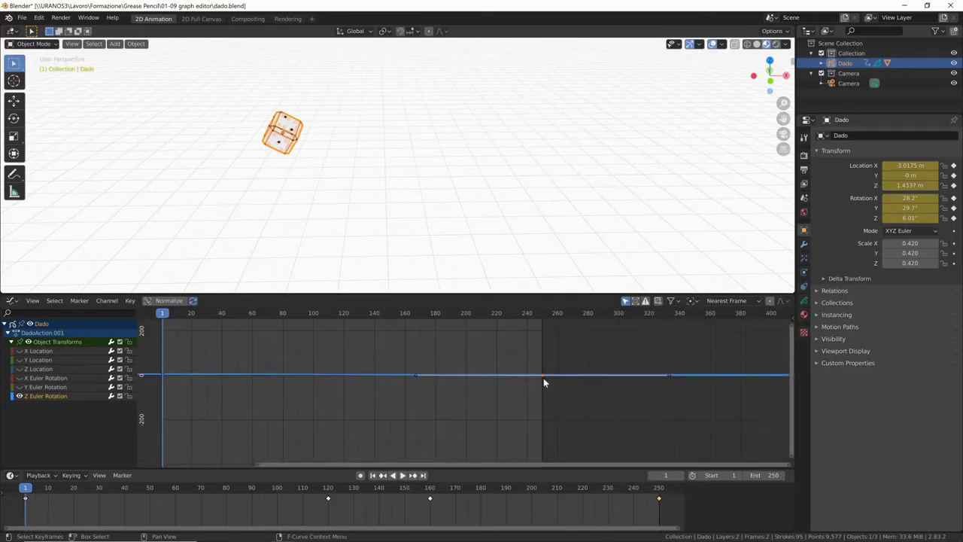
key(g)
key(y)
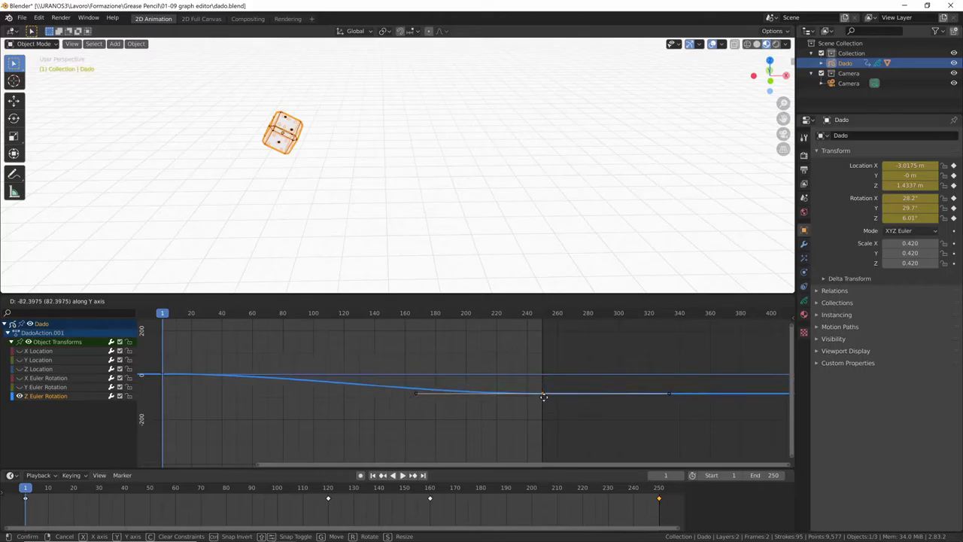
click(543, 420)
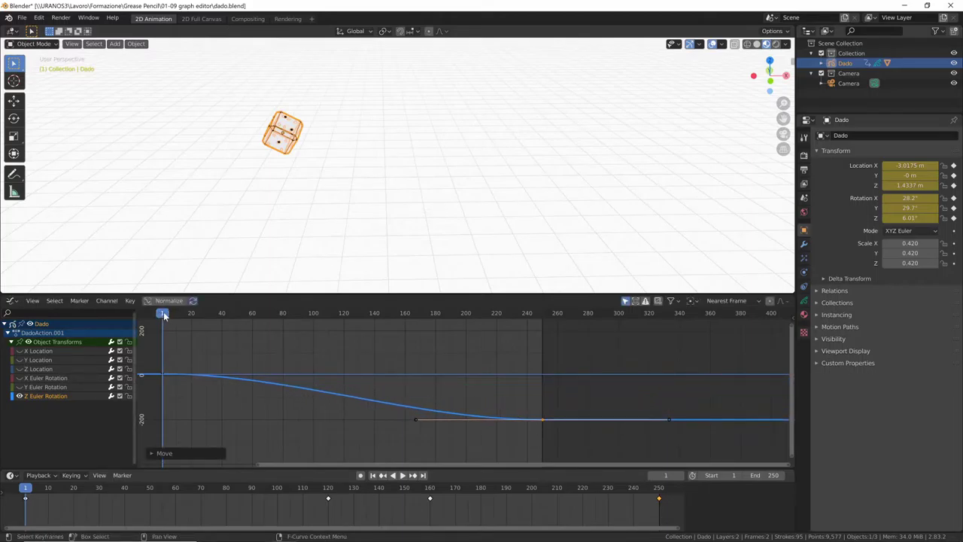
Step: View the die near frame 249 from above and lower the final Z Euler Rotation keyframe to about -307°
drag(164, 315, 540, 424)
middle_drag(624, 240, 617, 271)
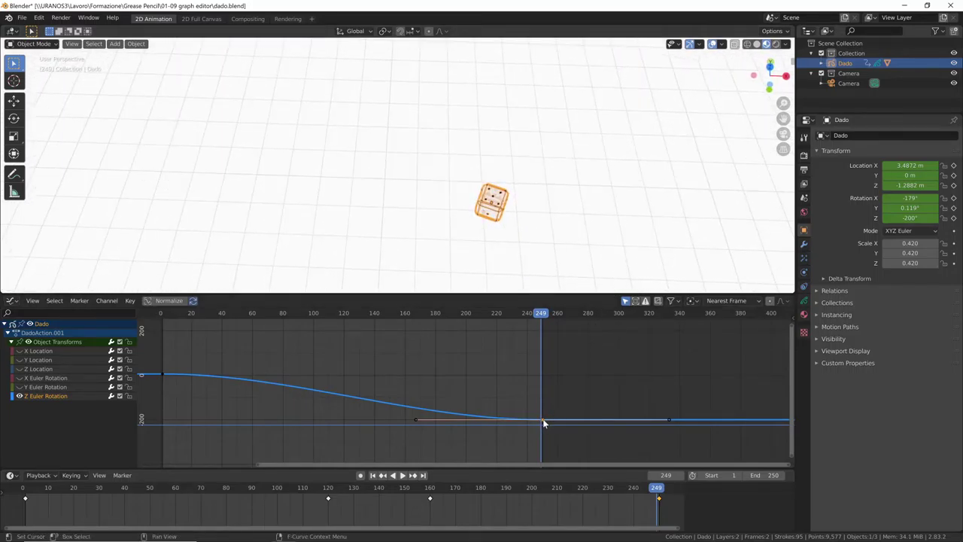
key(g)
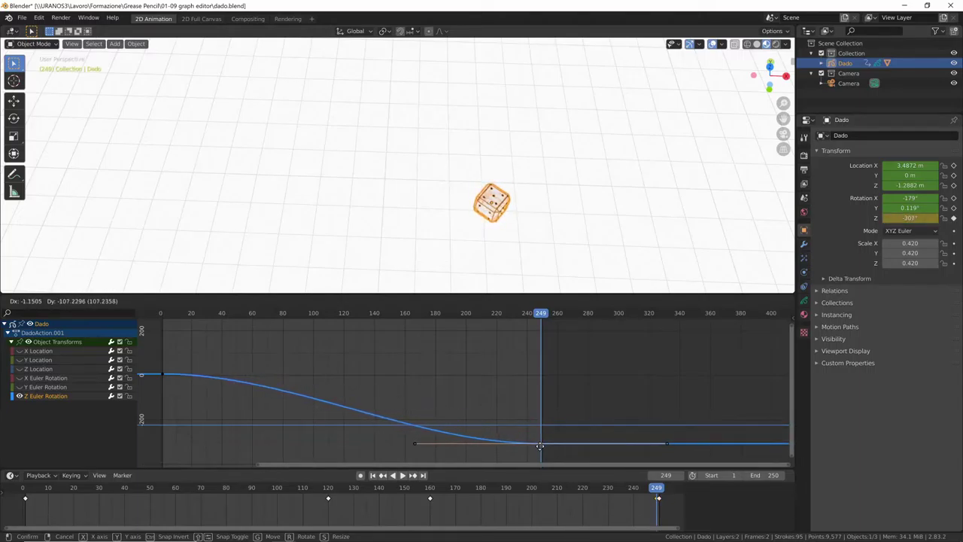
click(545, 446)
Step: Rewind to the start and play the animation from the front view to check the die's stronger Z rotation
drag(541, 314, 161, 373)
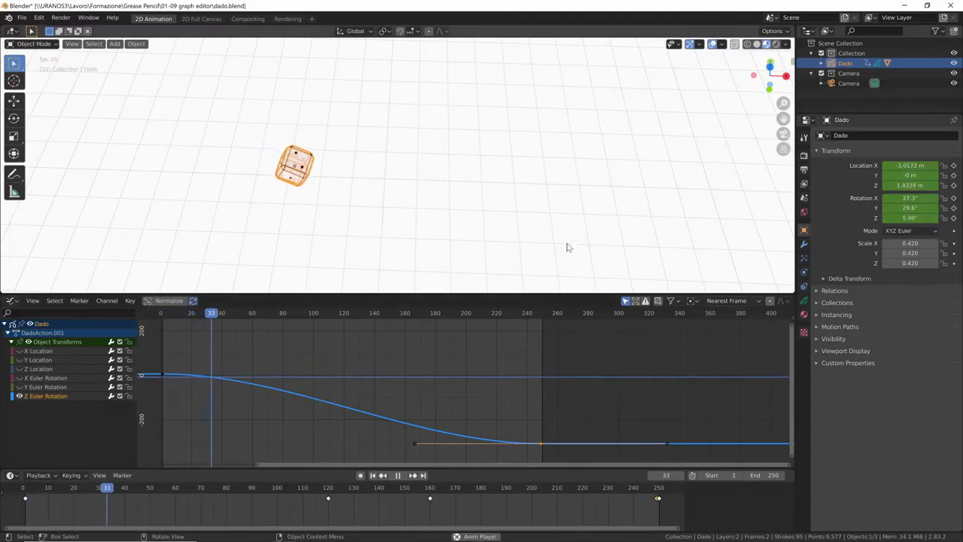
key(KP_1)
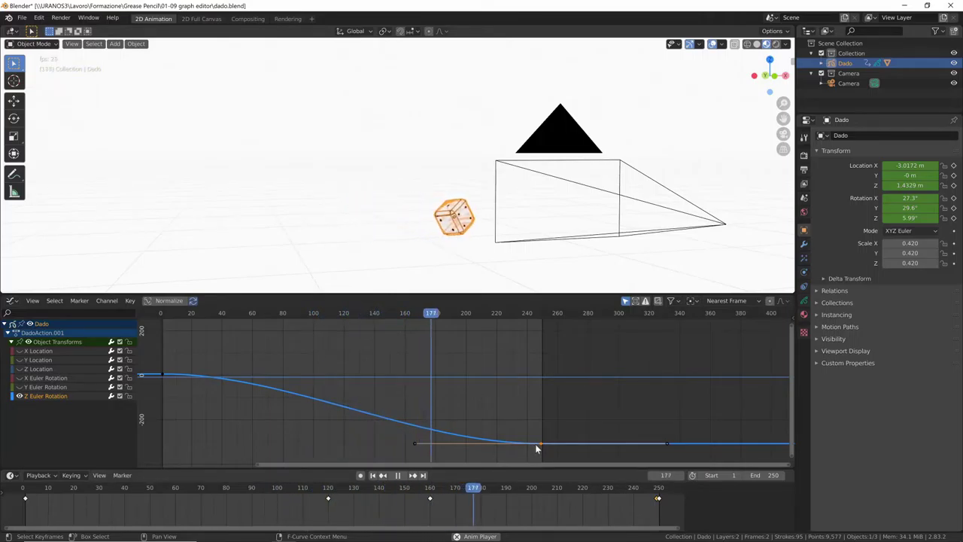
key(space)
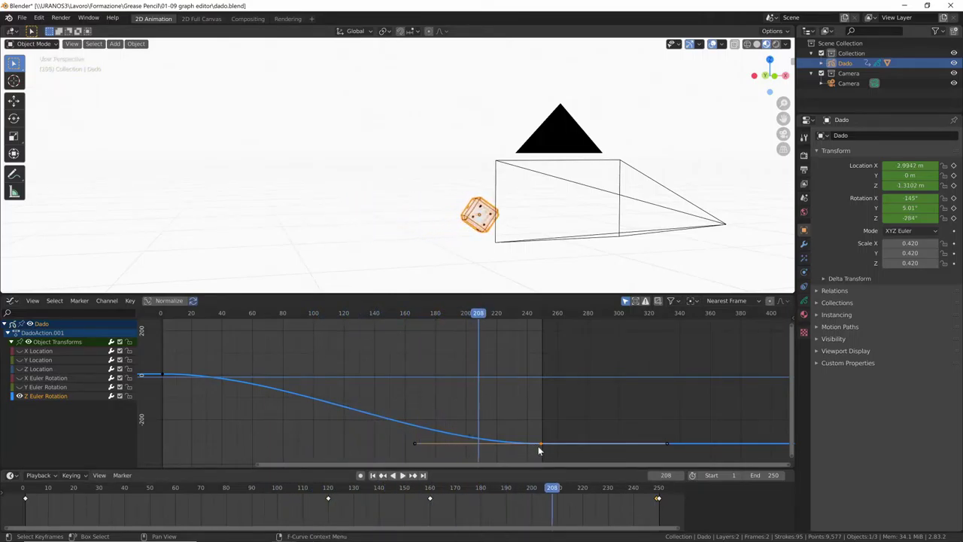
Step: Reshape the end of the Z Euler Rotation curve and set the Y Euler Rotation keyframes at frames 1 and 250 to Bounce interpolation
drag(539, 444, 361, 397)
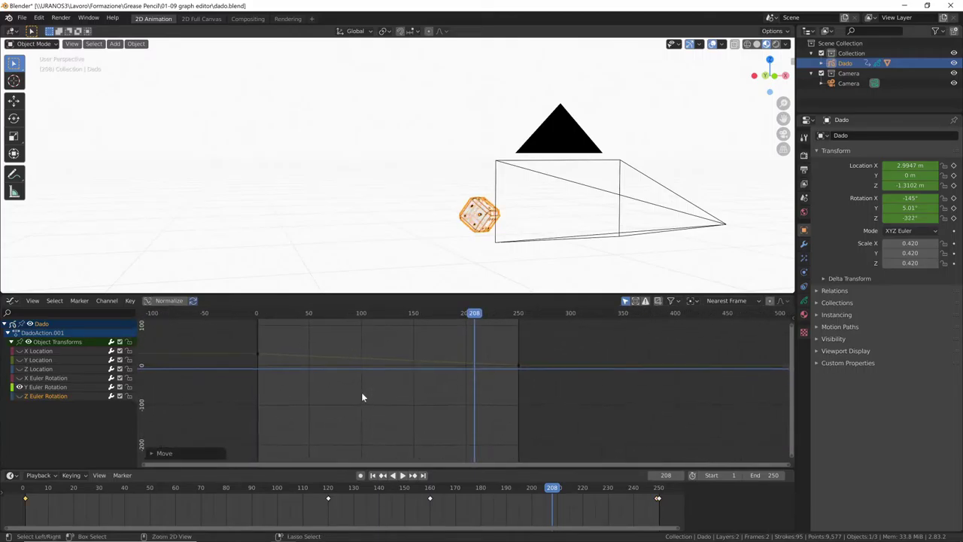
click(517, 366)
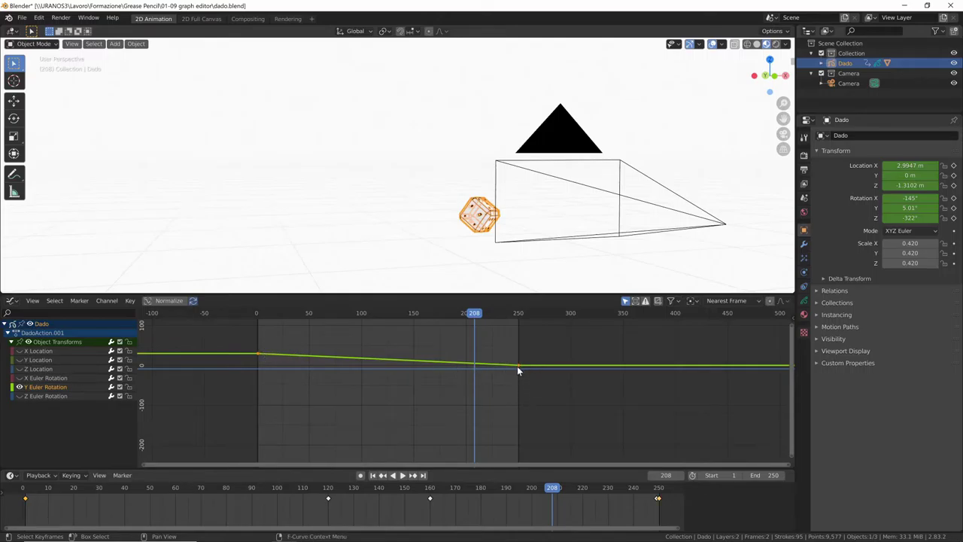
key(t)
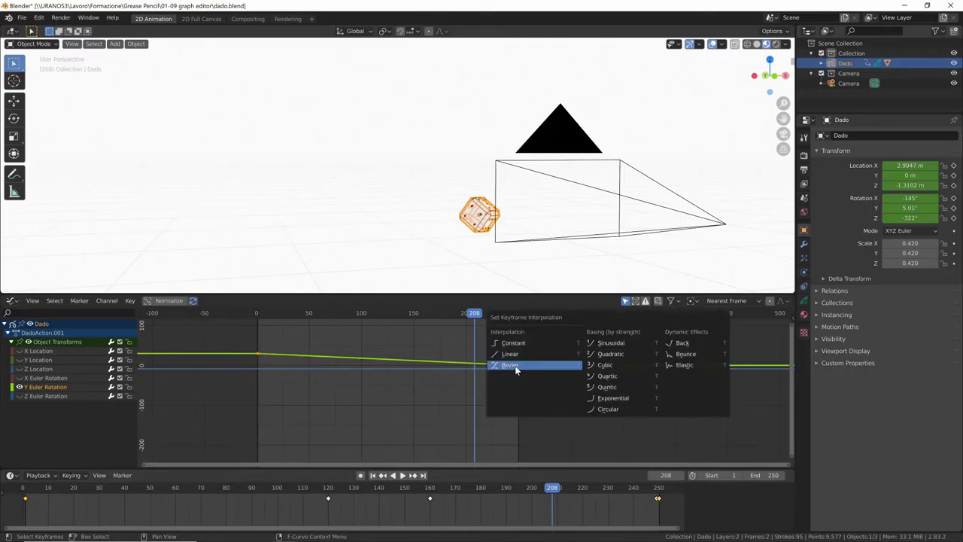
click(686, 355)
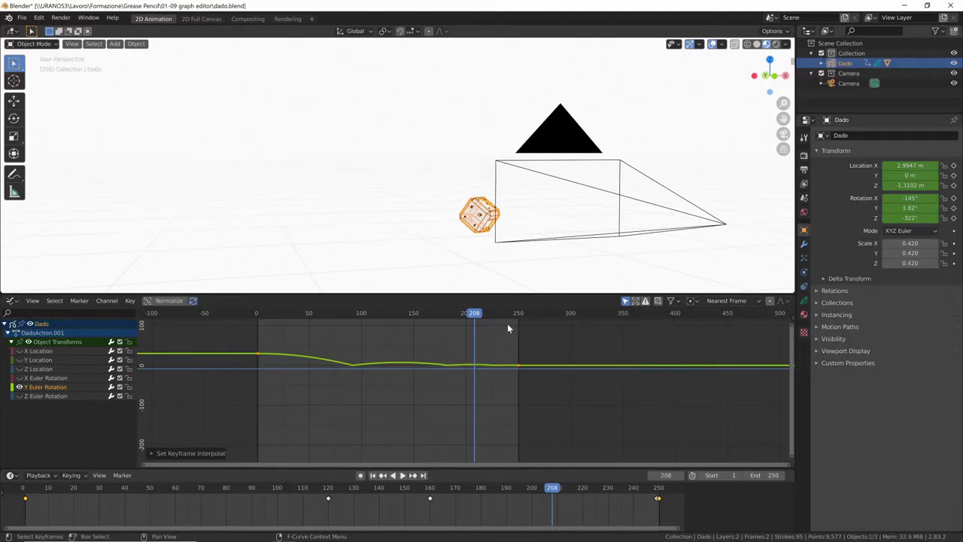
Step: Play the animation from frame 1 and examine the die's bouncing Y rotation from different angles
key(shift+Left)
key(space)
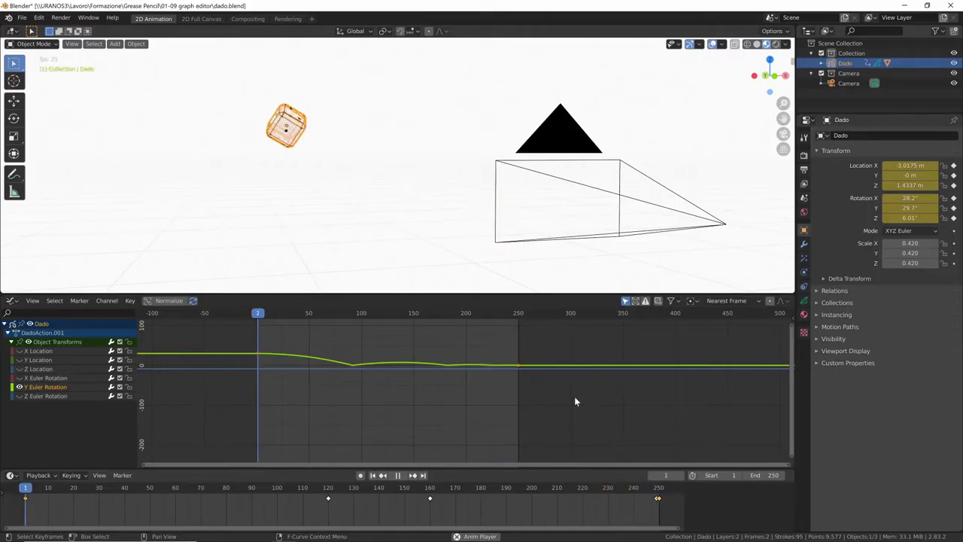
middle_drag(644, 209, 581, 258)
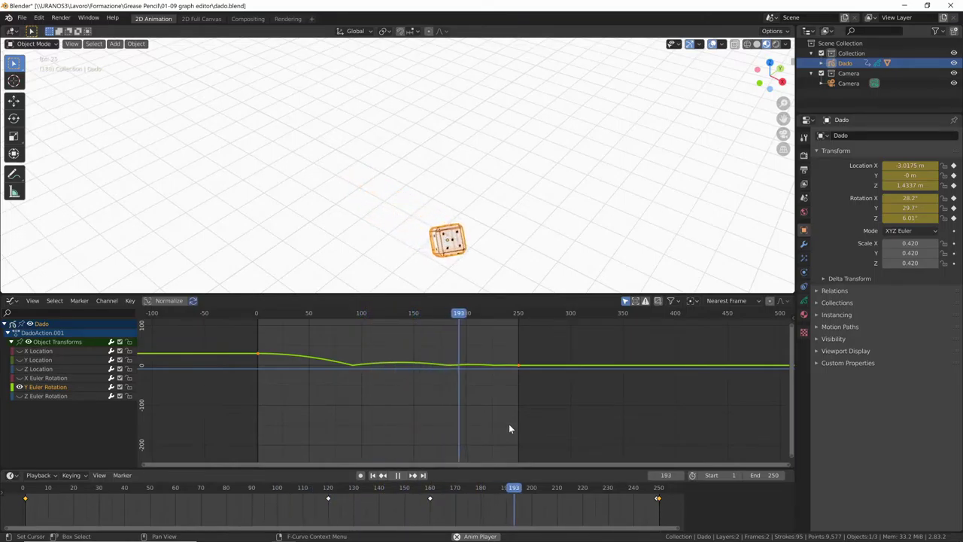
key(space)
Step: Select the Dado object together with its child Cube and duplicate both, placing the copy above the original die
click(534, 261)
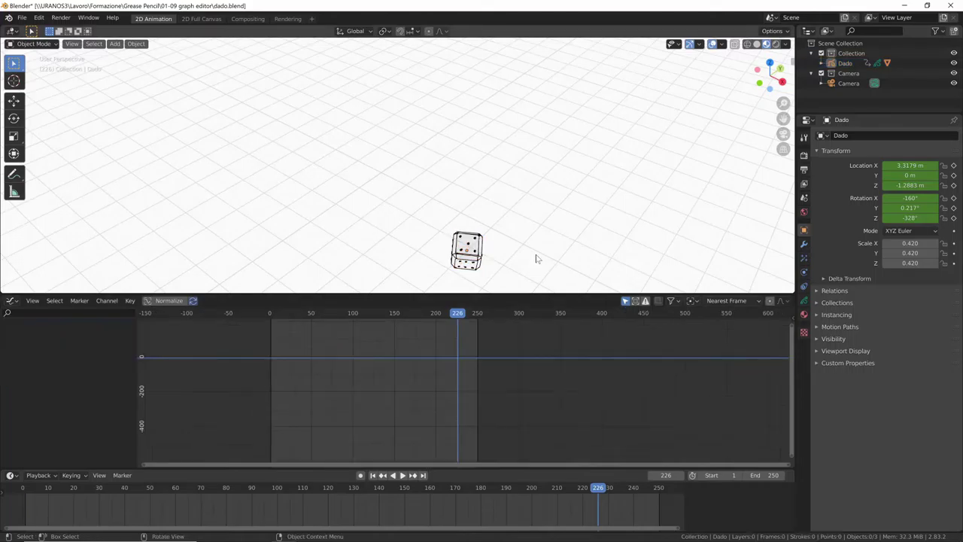
middle_drag(535, 264, 473, 249)
click(472, 249)
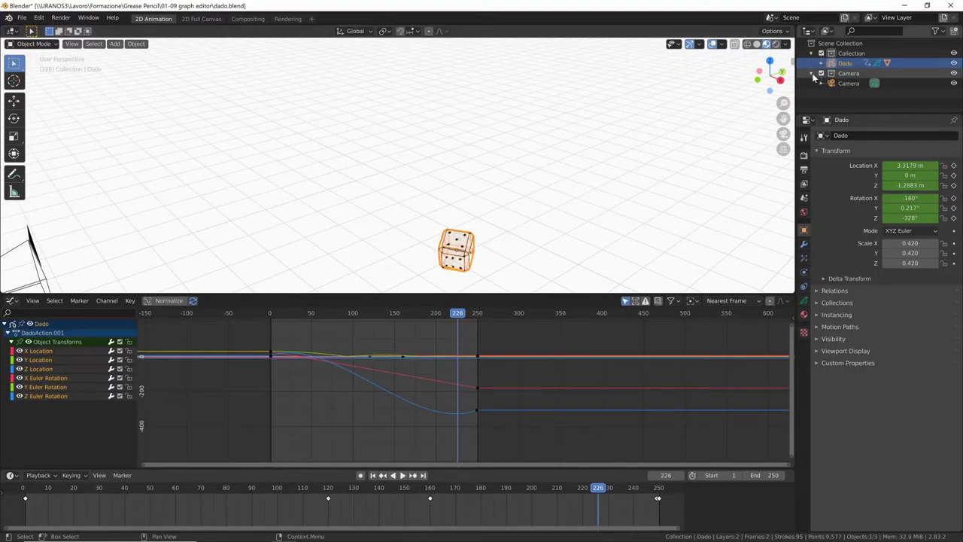
click(467, 245)
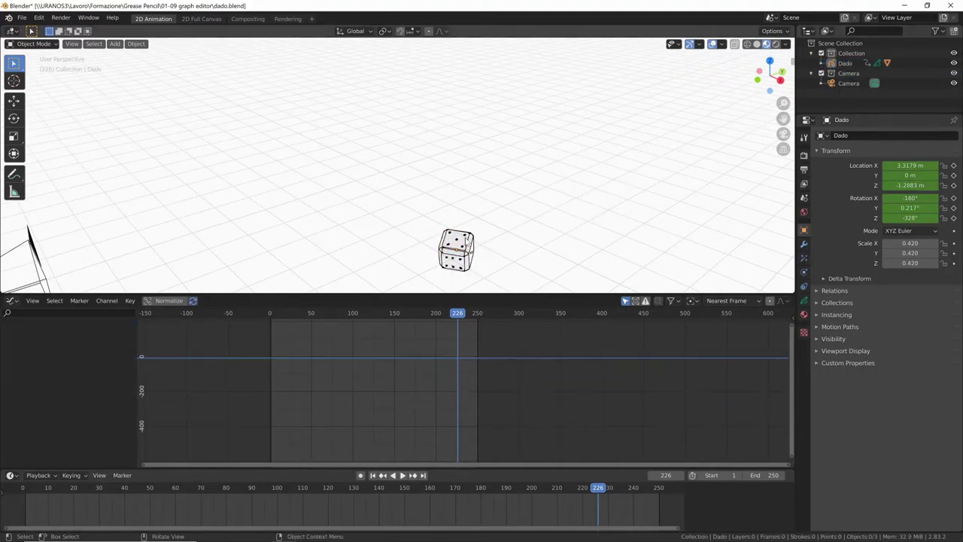
click(822, 64)
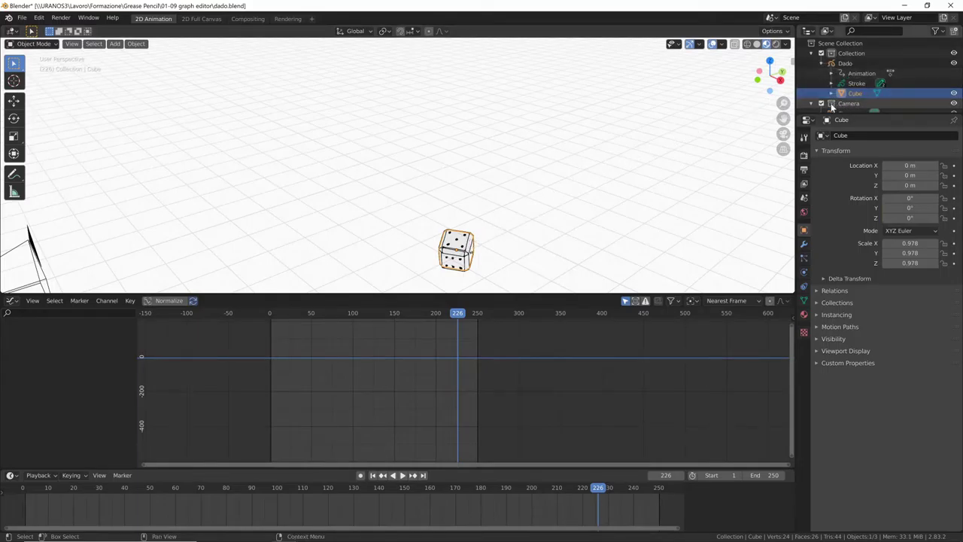
click(470, 241)
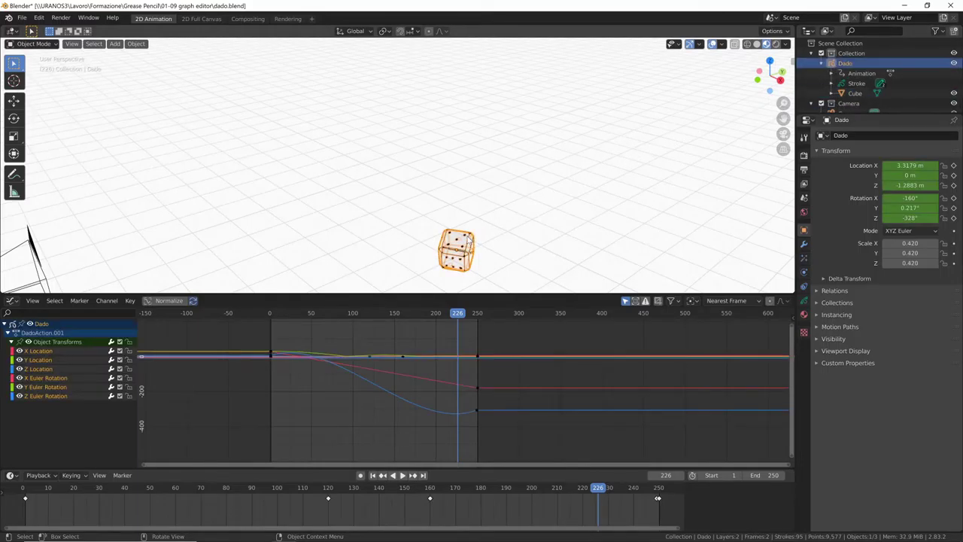
click(466, 239)
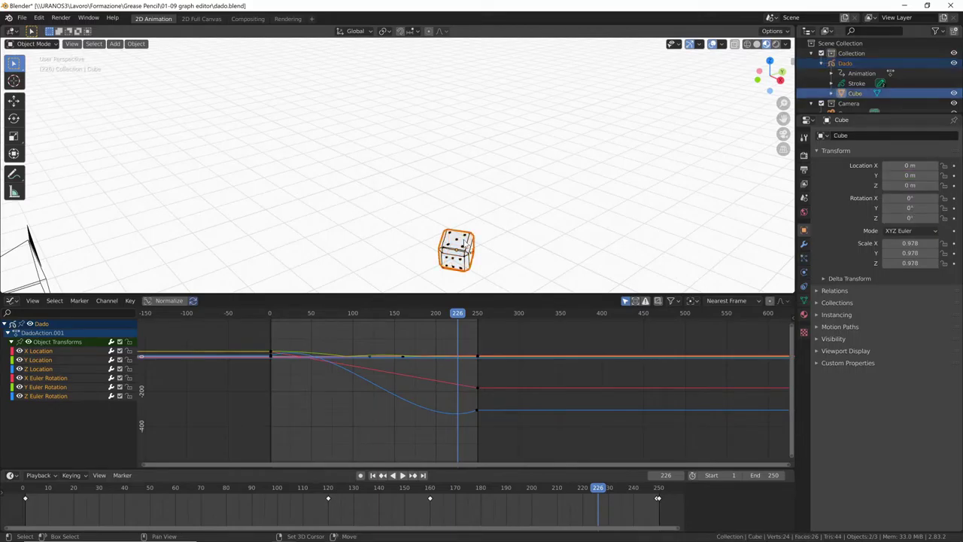
middle_drag(573, 254, 518, 230)
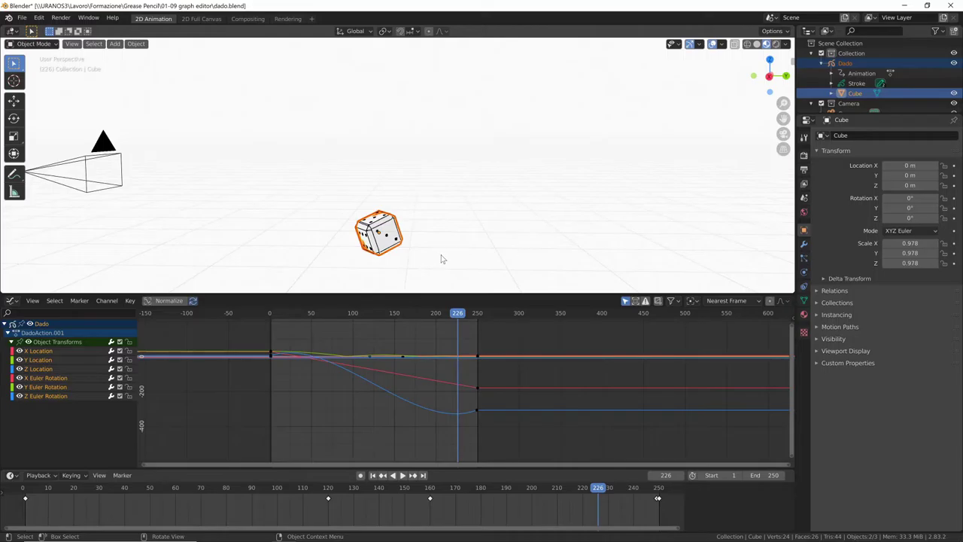
key(shift+d)
click(539, 177)
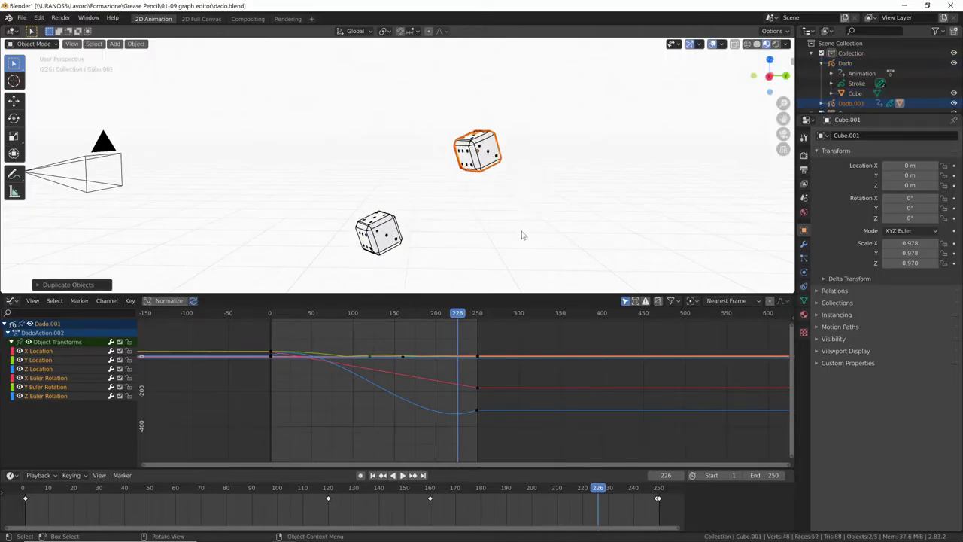
middle_drag(522, 233, 653, 261)
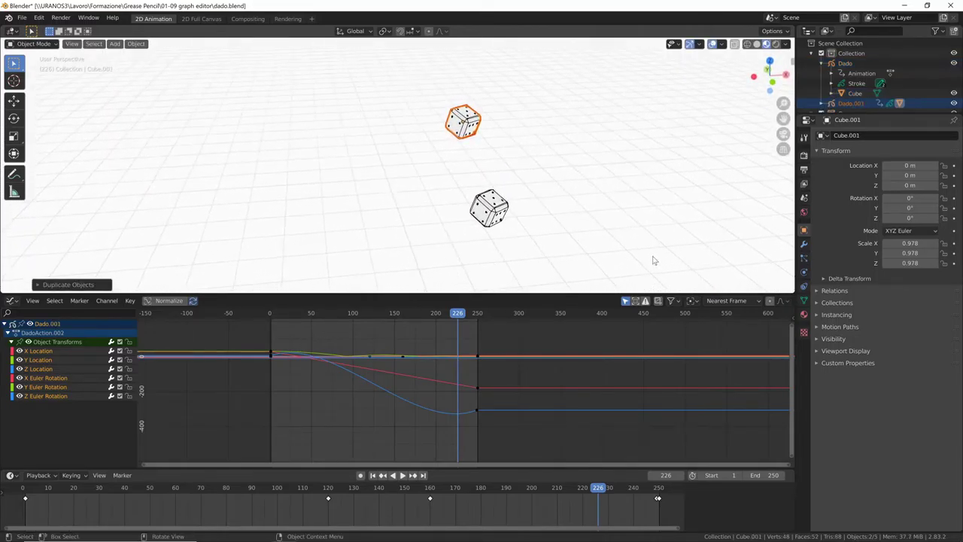
Step: Deselect everything and expand the Dado and Dado.001 hierarchies to inspect their child objects
click(589, 241)
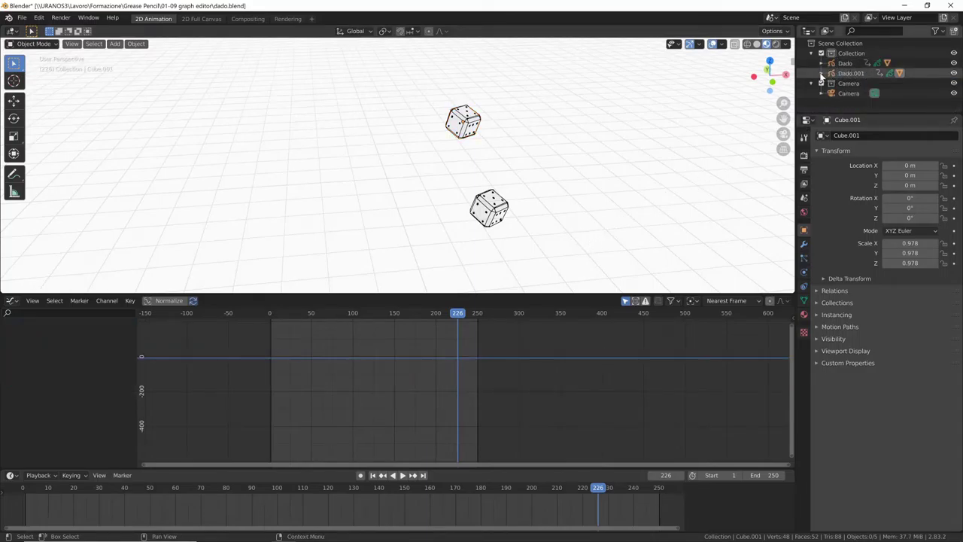
click(821, 73)
click(821, 64)
scroll(858, 61, down, 2)
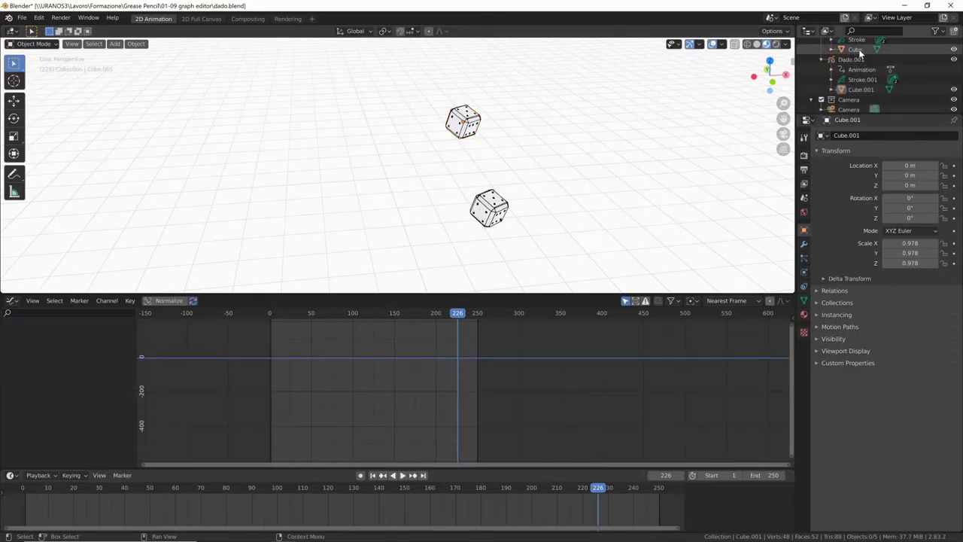
Step: Scrub back to frame 3 and play the animation to examine how the original and duplicated dice move
mouse_move(580, 241)
middle_down()
mouse_move(564, 222)
mouse_move(501, 211)
mouse_move(572, 225)
middle_up()
drag(454, 317, 287, 314)
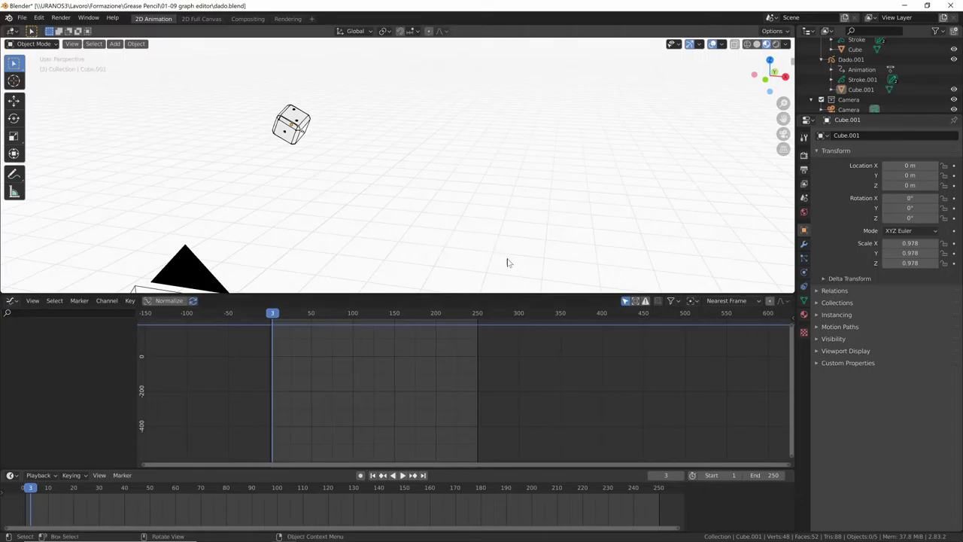
middle_drag(508, 260, 640, 228)
key(space)
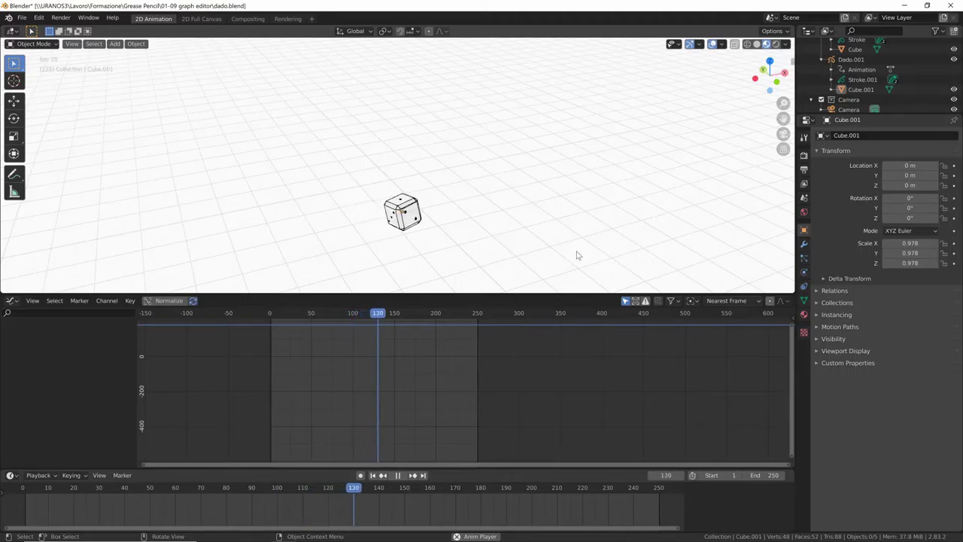
middle_drag(578, 256, 619, 247)
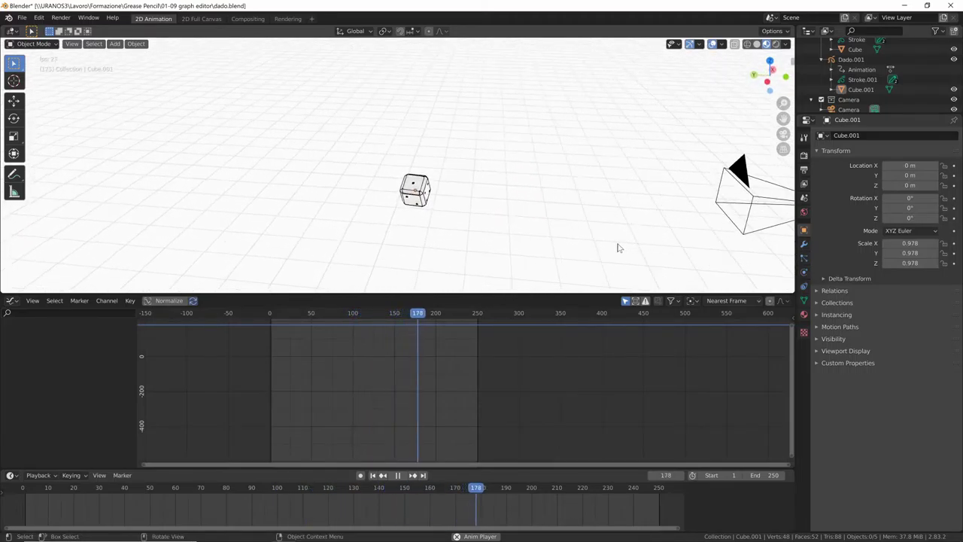
key(space)
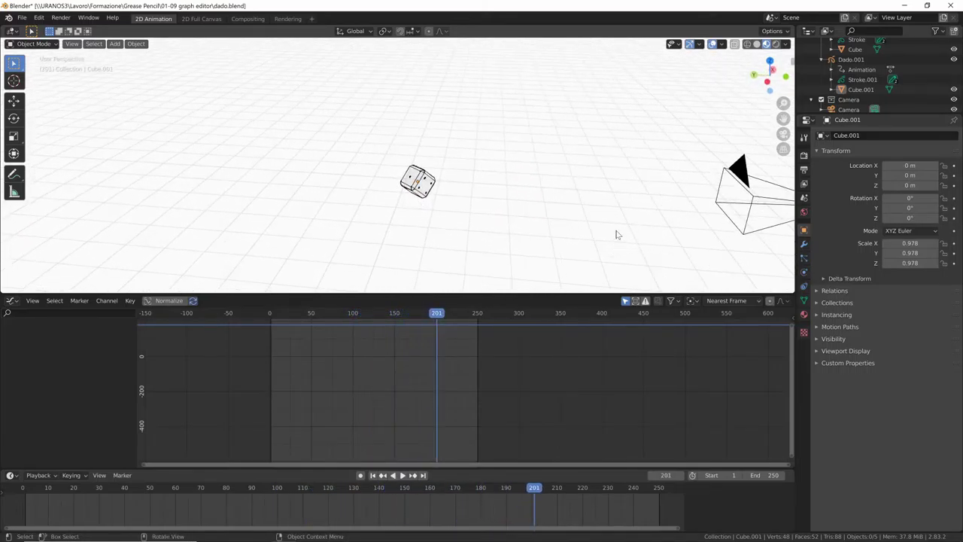
Step: Select Dado.001 and show only its Y Location curve, hiding all its other channels
click(851, 59)
key(Home)
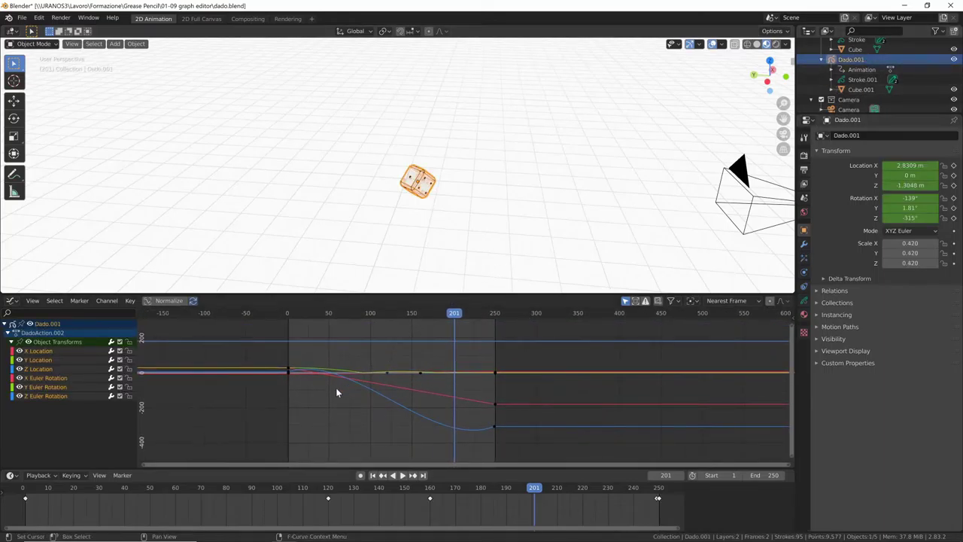
click(51, 361)
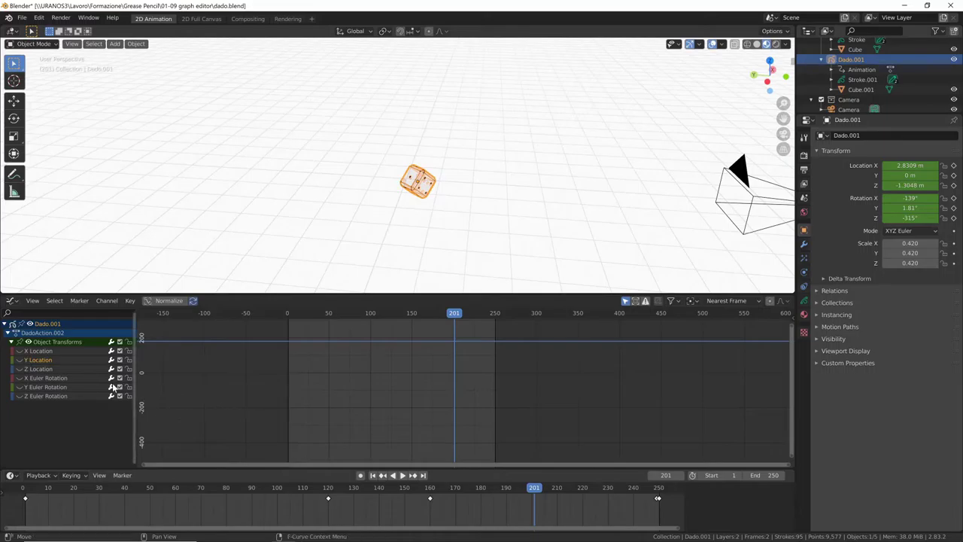
click(19, 360)
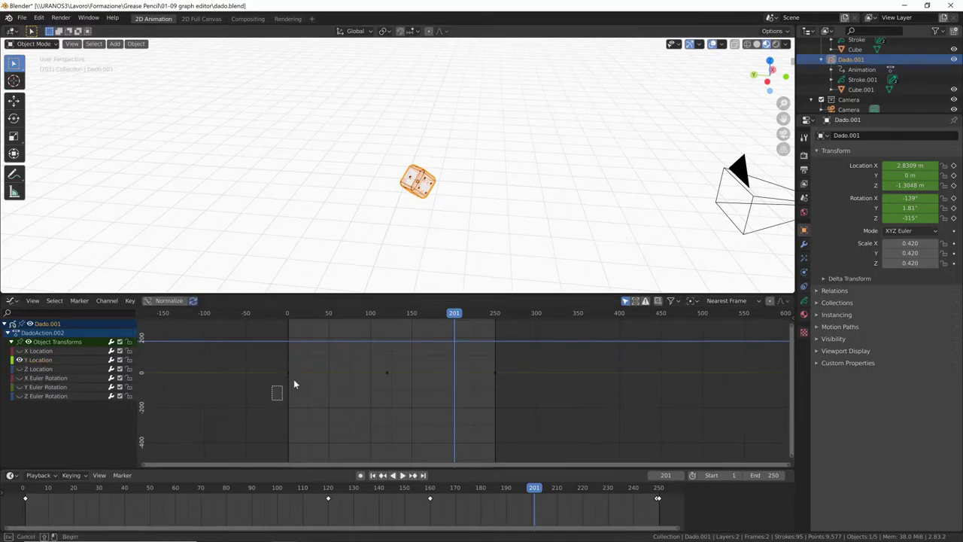
Step: Select all of Dado.001's Y Location keyframes and move them straight down to a value of about -3.14 m
drag(271, 400, 529, 361)
key(g)
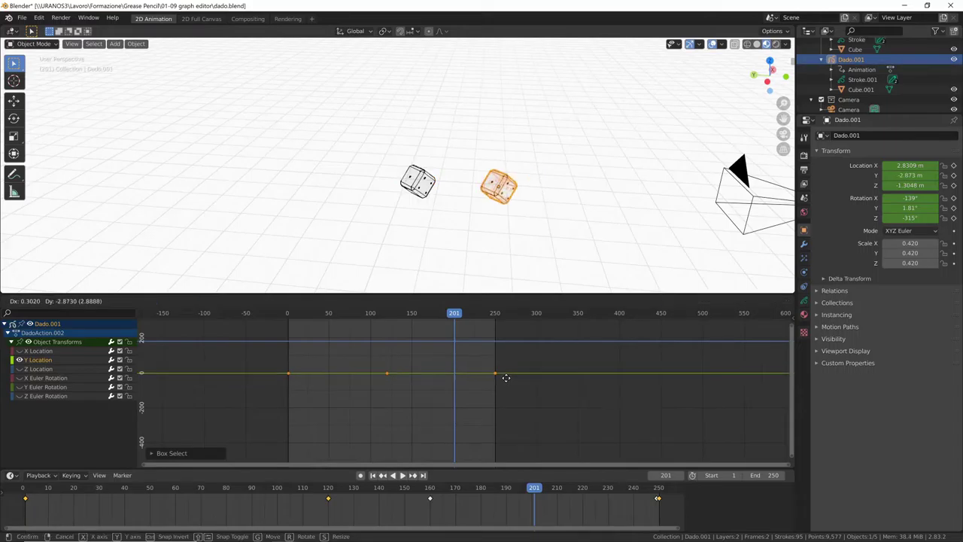
right_click(508, 381)
ctrl+middle_drag(452, 400, 570, 401)
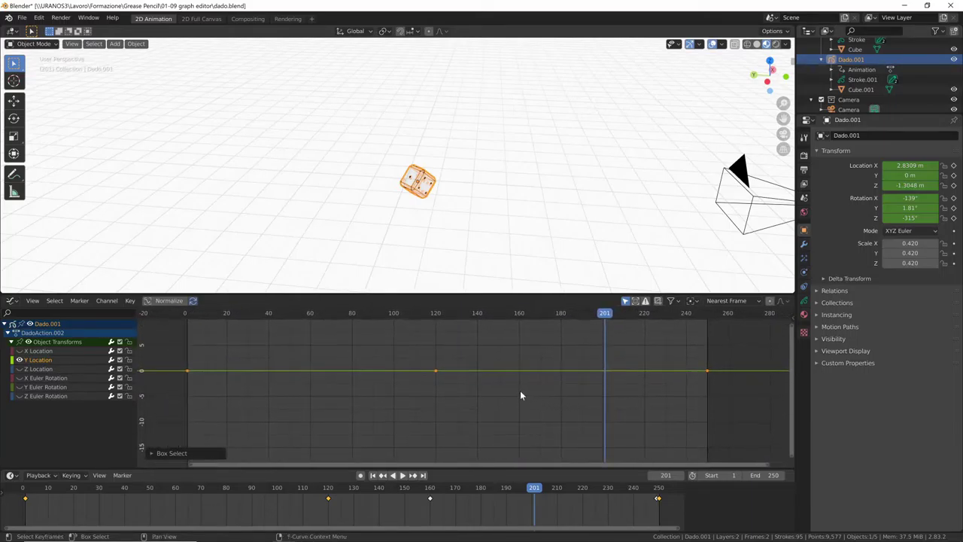
key(g)
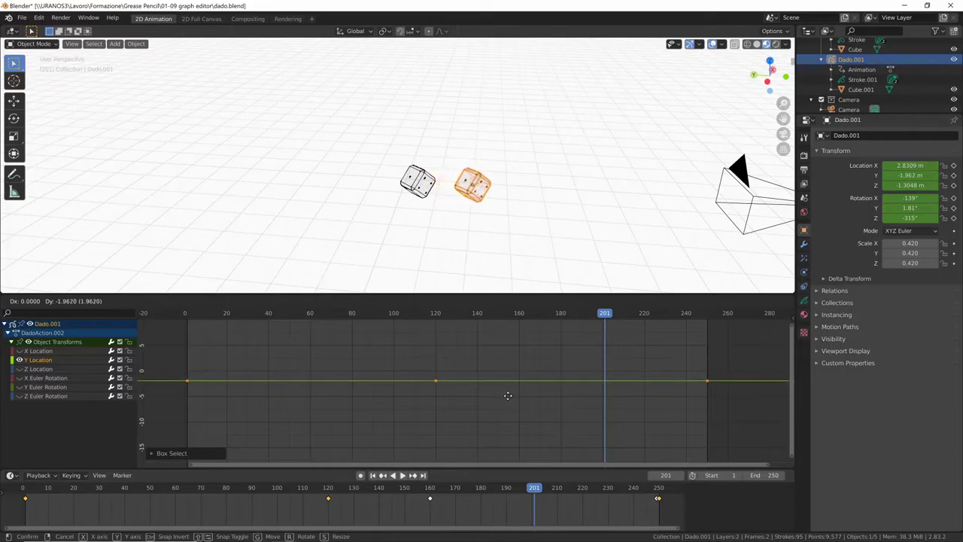
click(474, 402)
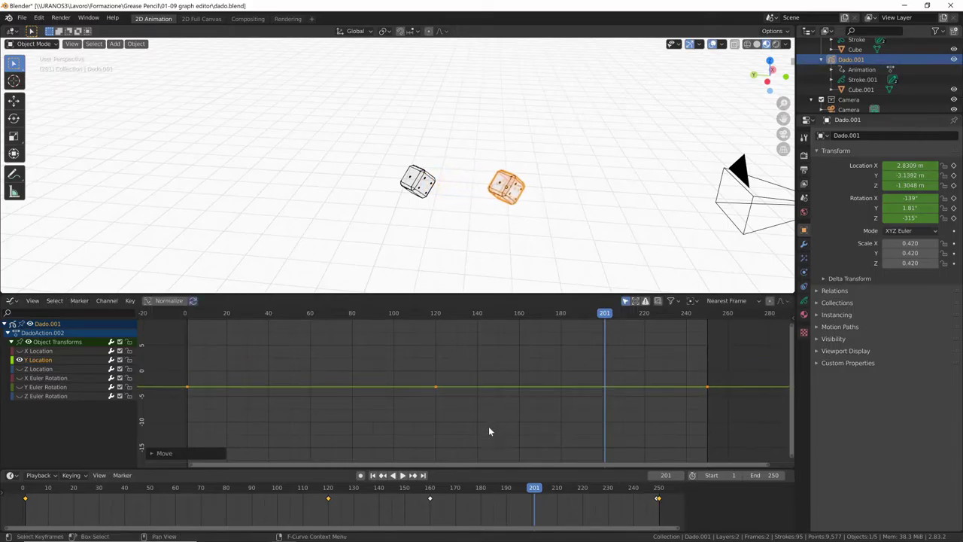
Step: Lower Dado.001's Y Location keyframe at frame 120 by about 2.8 m relative to its neighbours
click(436, 387)
key(g)
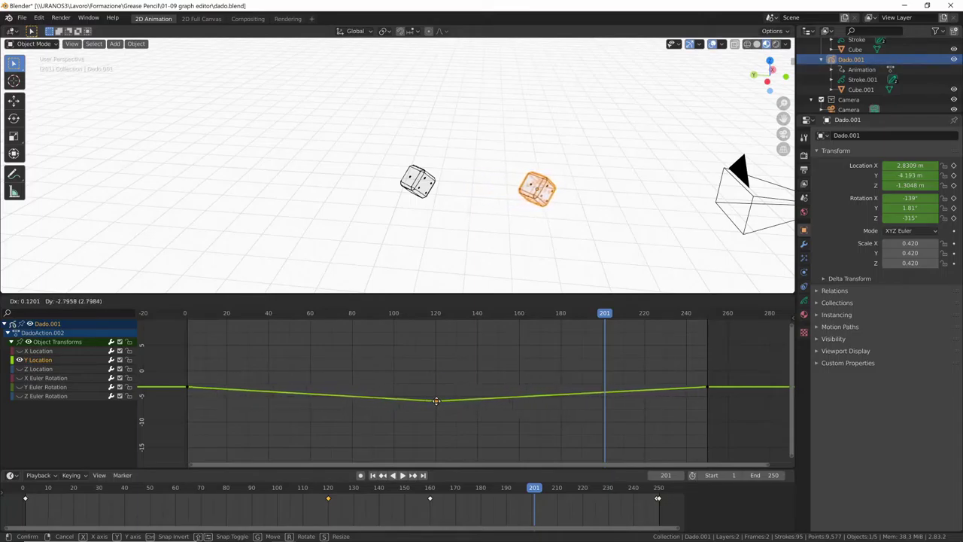
click(436, 404)
Step: Set all Y Location keyframes to Bezier interpolation and pull the left handle of the frame 120 keyframe downward
drag(723, 379, 195, 408)
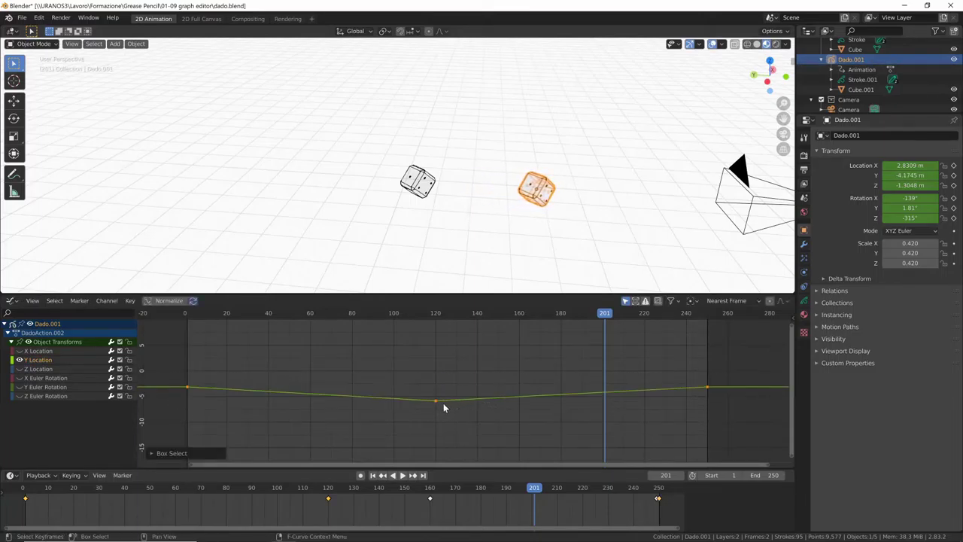
key(t)
click(347, 419)
click(435, 410)
drag(352, 400, 371, 431)
Step: Play the dice animation from frame 0 and lower the right handle of the frame 120 keyframe to flatten the Y curve
key(space)
drag(602, 360, 183, 382)
key(space)
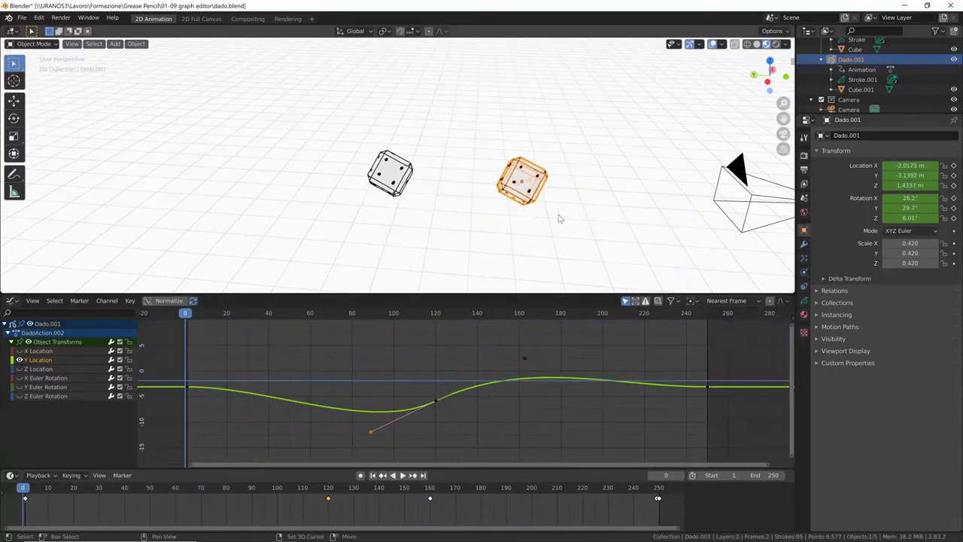
key(space)
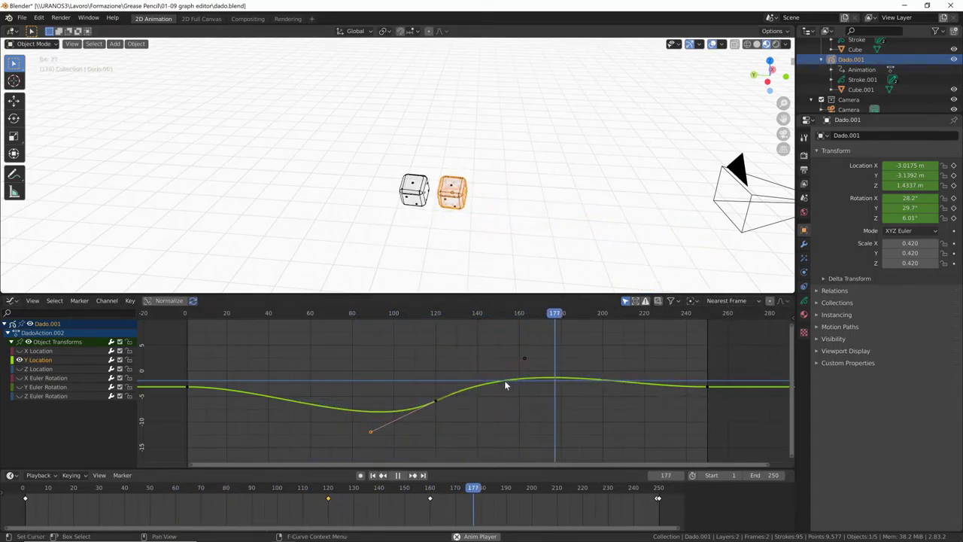
drag(524, 366, 515, 387)
Step: Select both dice together, examine their combined channels and curves in the Graph Editor, and deselect everything
middle_drag(565, 263, 599, 227)
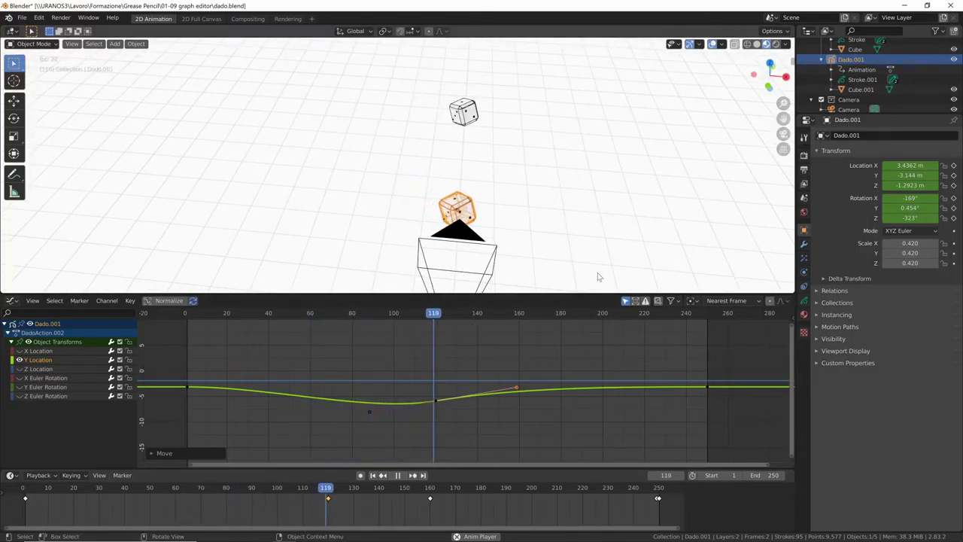
drag(566, 89, 519, 220)
scroll(75, 422, down, 2)
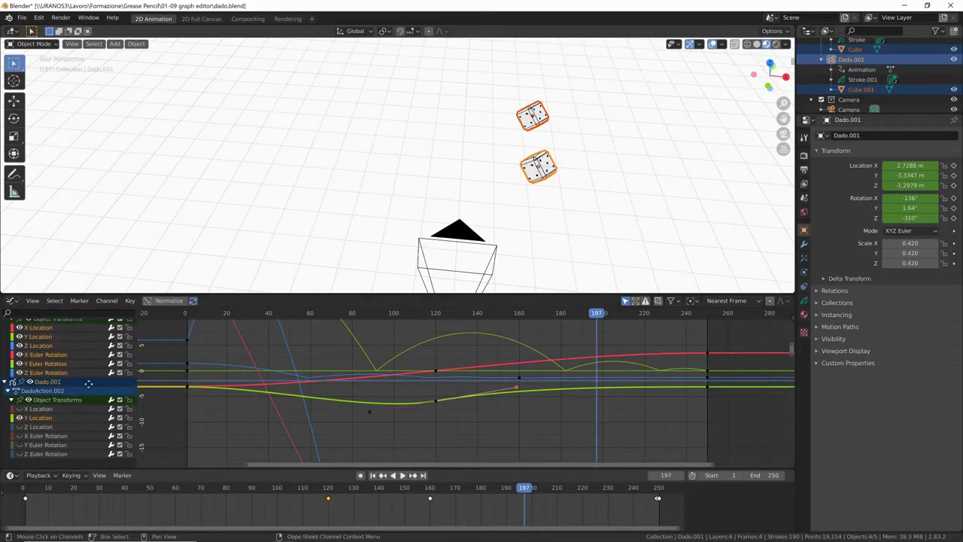
scroll(85, 451, up, 2)
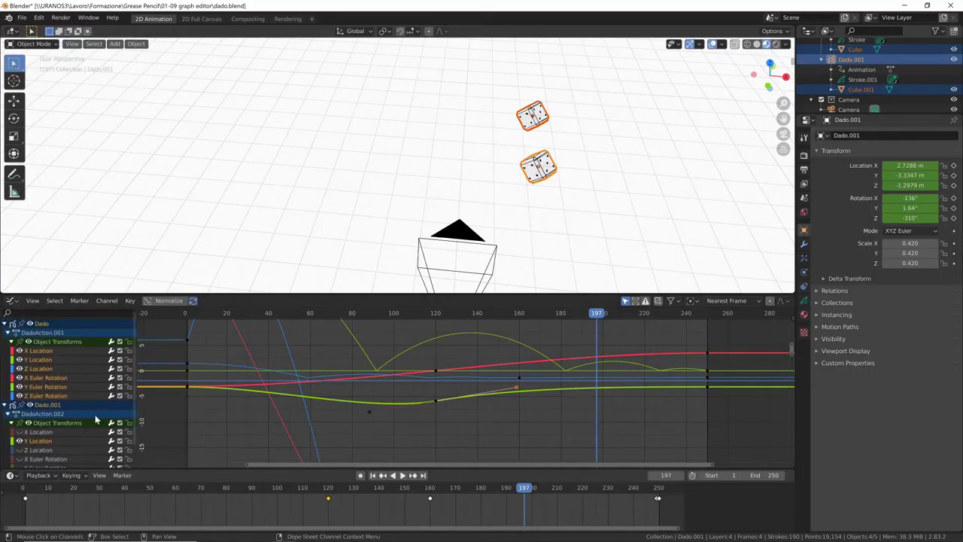
click(663, 235)
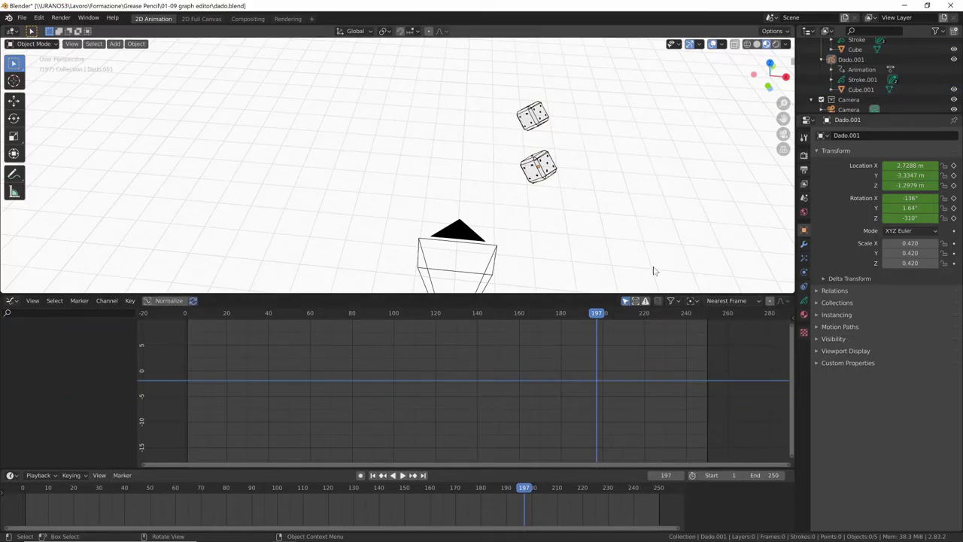
Step: Turn off Only Show Selected to examine both dice's curves while scrubbing to frame 60, and turn the filter back on
click(626, 301)
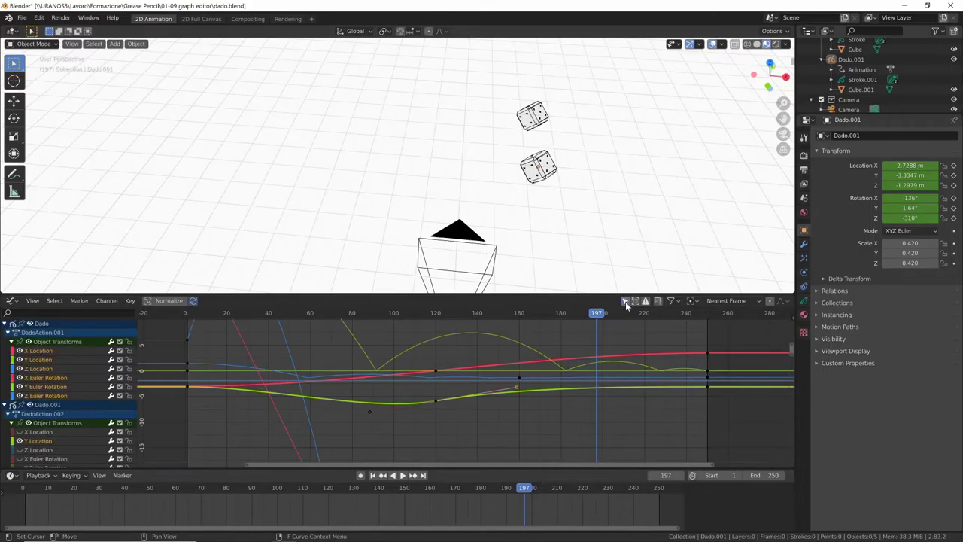
scroll(98, 408, down, 2)
scroll(98, 408, up, 2)
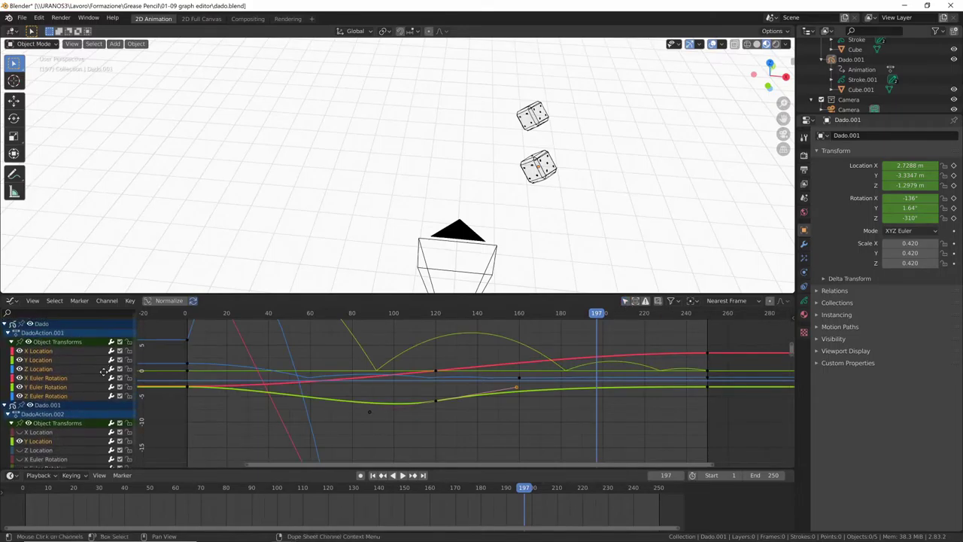
scroll(104, 429, down, 2)
scroll(105, 432, up, 2)
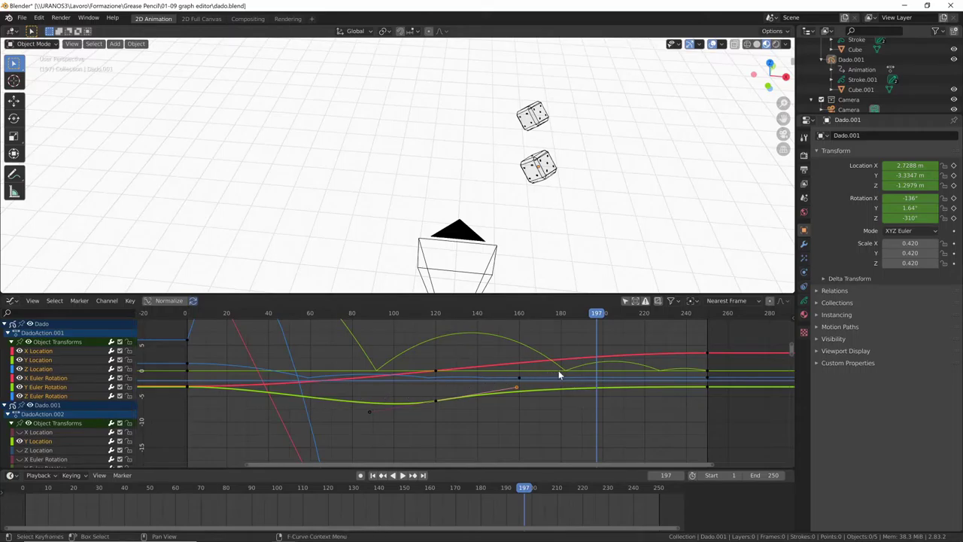
ctrl+middle_drag(545, 367, 515, 412)
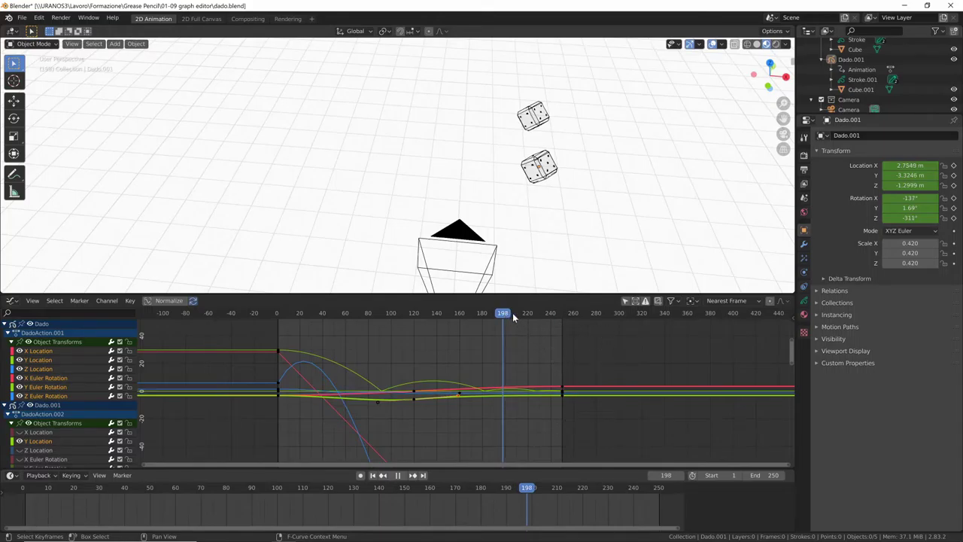
drag(493, 314, 353, 352)
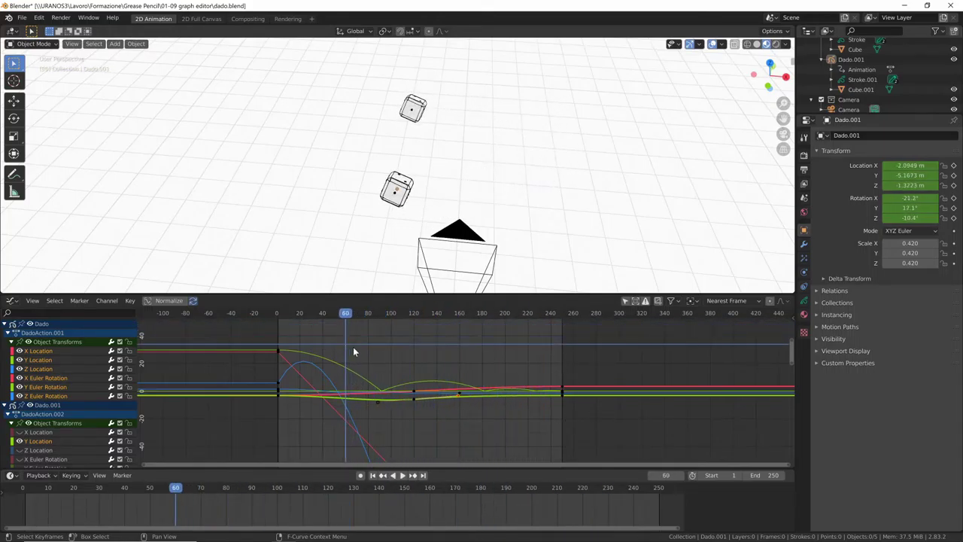
click(625, 302)
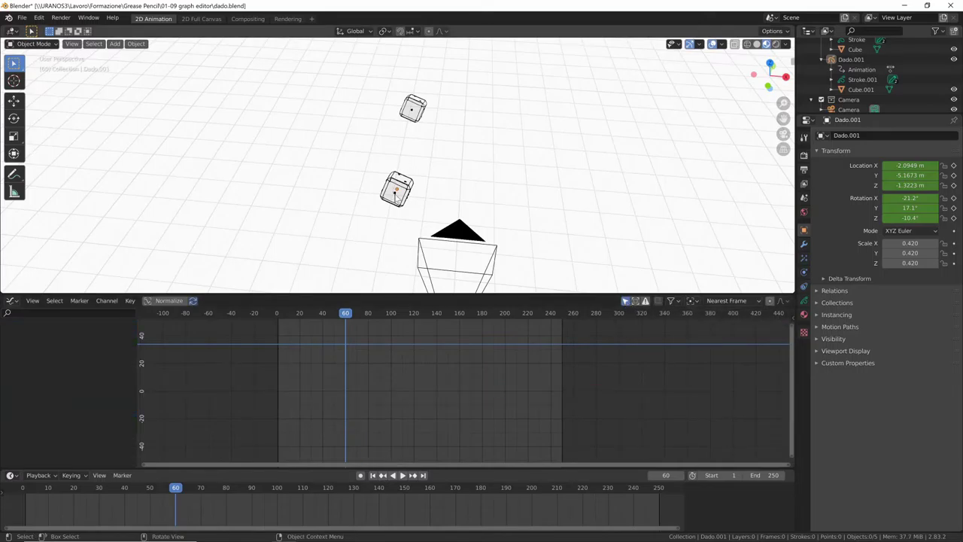
Step: Select the Dado.001 die and unhide all of its location and rotation curves
click(397, 189)
middle_drag(541, 402, 503, 411)
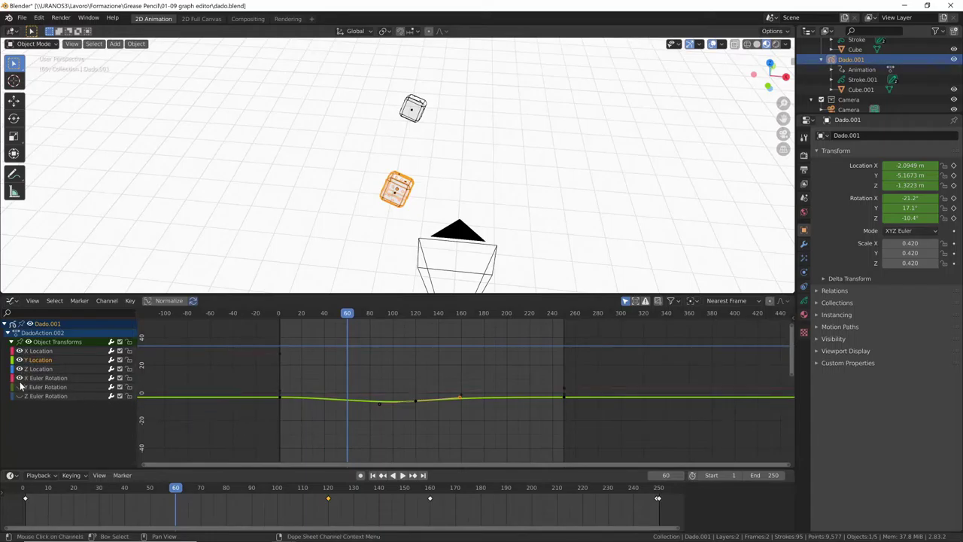
middle_drag(473, 436, 466, 413)
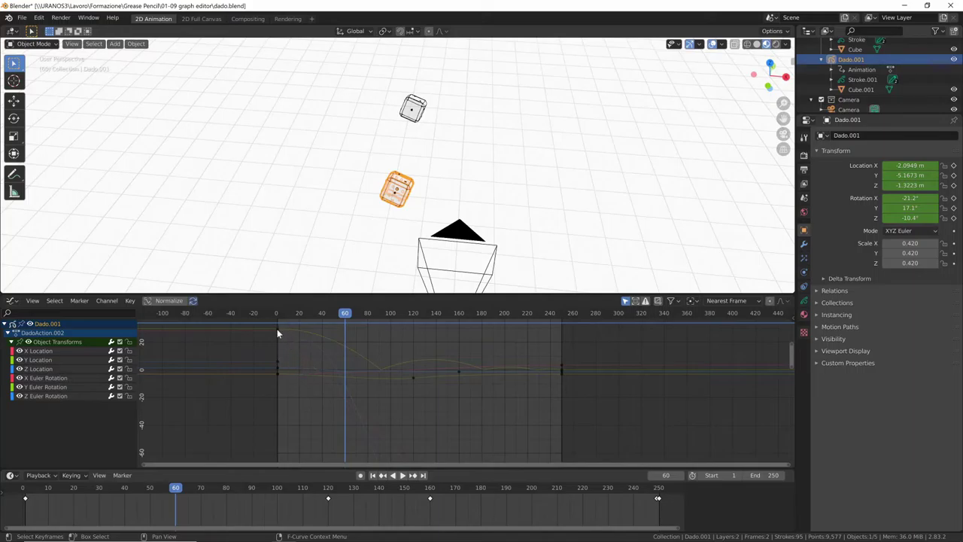
Step: Set Dado.001's X Euler Rotation keyframes to Bezier, pulling the last keyframe's left handle down and the first keyframe's right handle up
ctrl+middle_drag(537, 419, 562, 410)
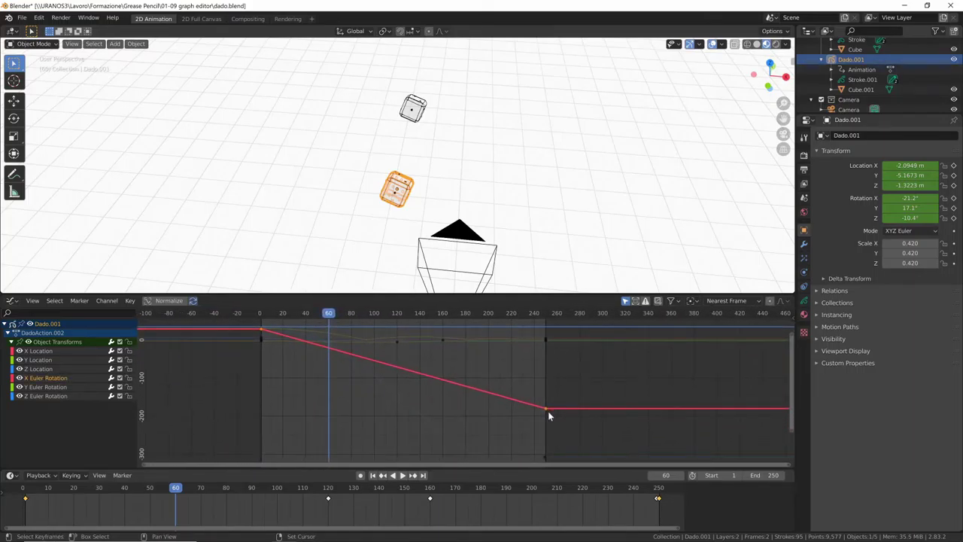
key(t)
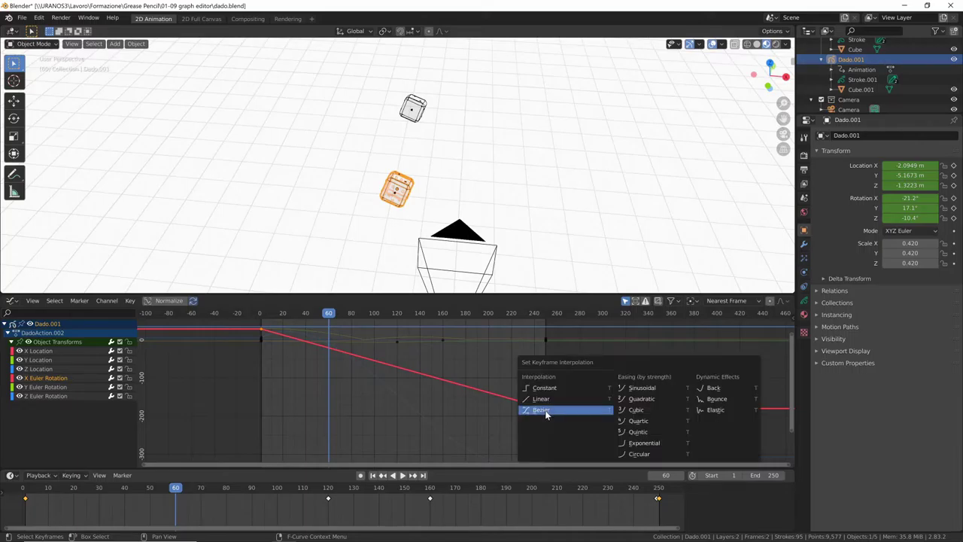
click(548, 410)
drag(450, 408, 453, 430)
middle_drag(300, 339, 345, 397)
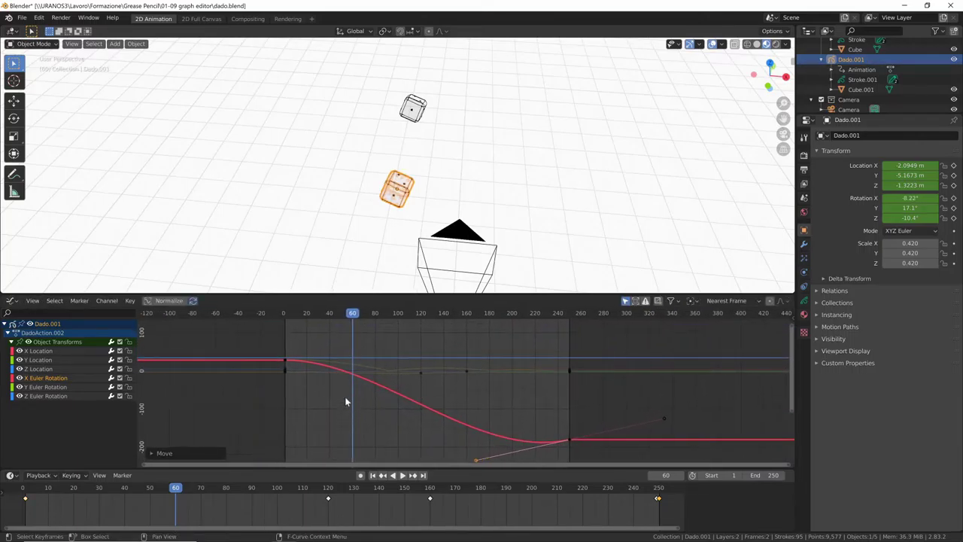
drag(379, 361, 355, 330)
Step: Play the animation again from the start and examine both dice's motion from different angles
middle_drag(540, 273, 537, 236)
key(space)
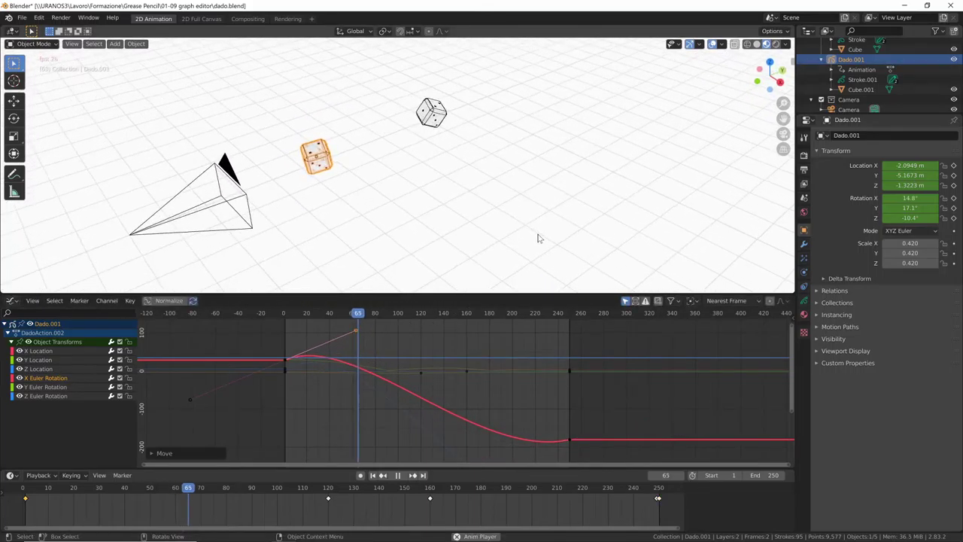
key(space)
drag(384, 313, 267, 338)
key(space)
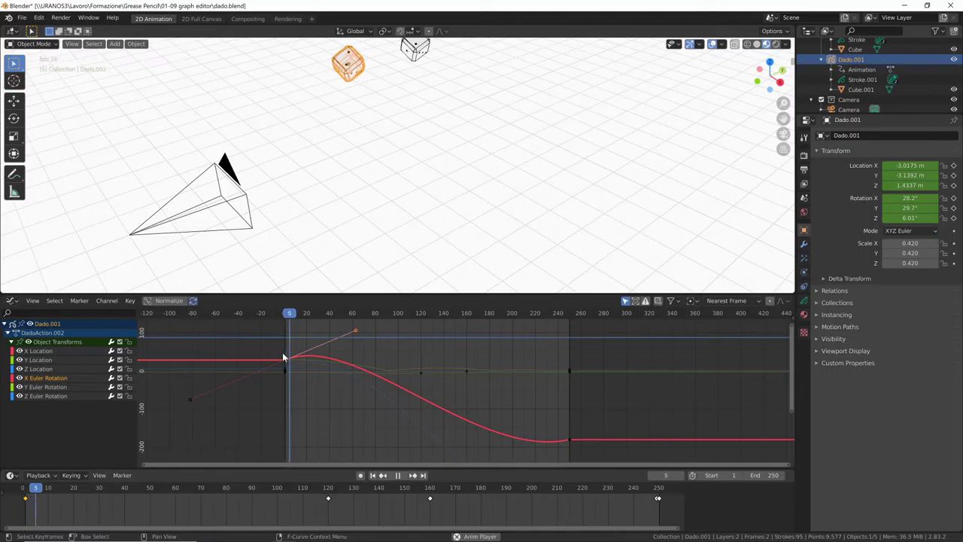
middle_drag(587, 240, 580, 198)
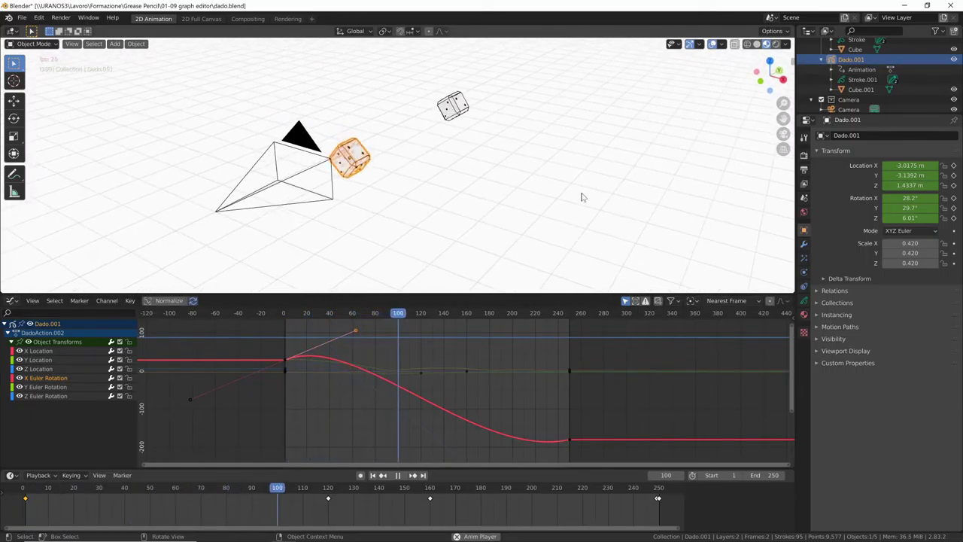
Step: Look through the scene camera, show the viewport sidebar, and reframe the rolling dice with Lock Camera to View enabled
key(KP_0)
key(n)
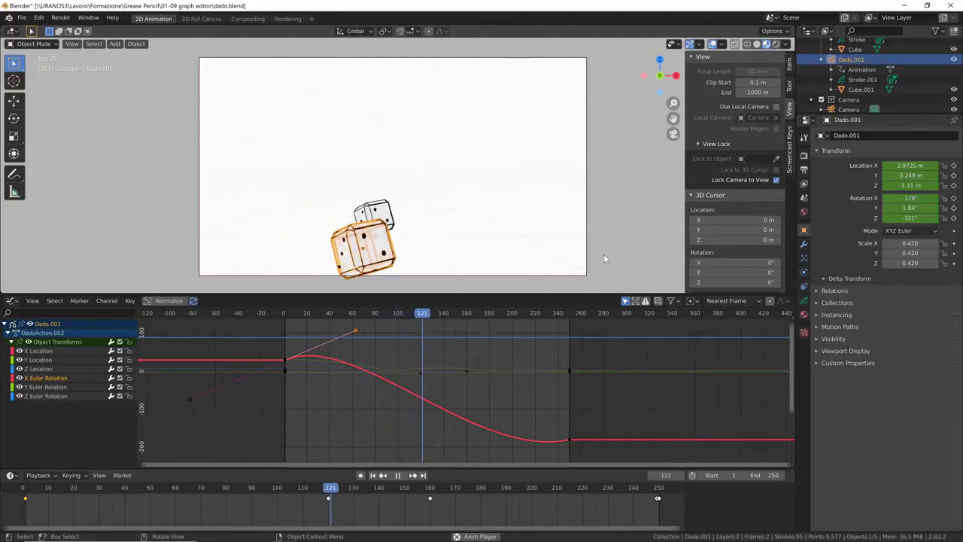
middle_drag(604, 253, 595, 230)
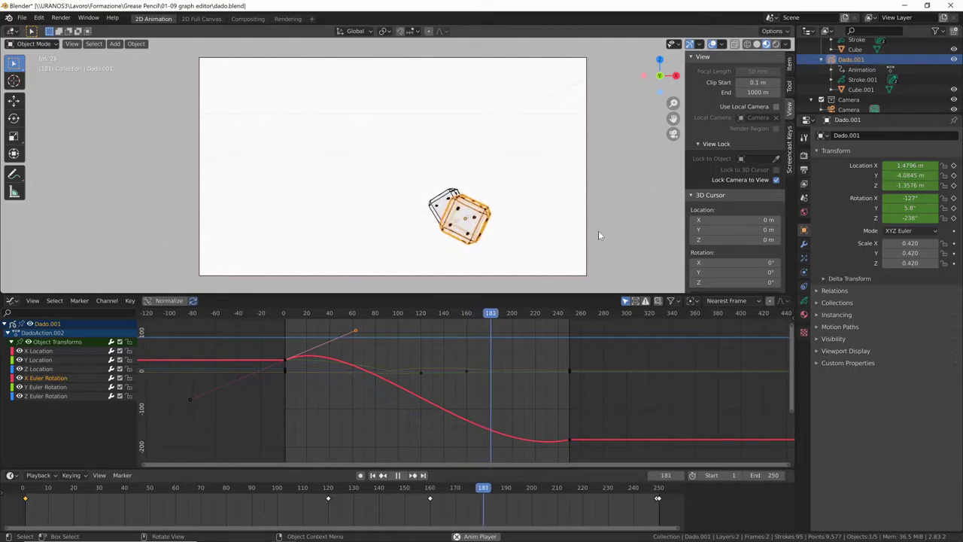
key(space)
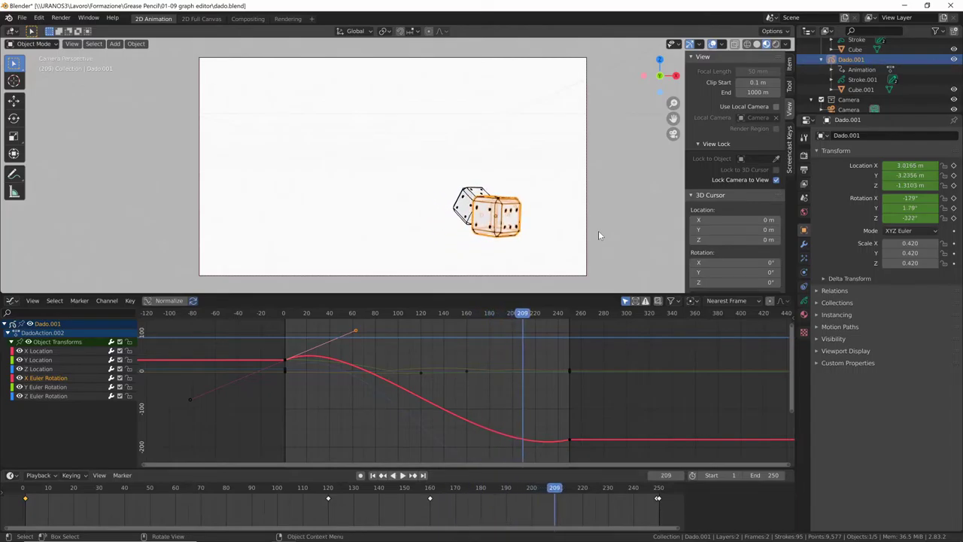
Step: Reselect Dado.001 instead of its child cube, return to frame 3, and save the file
key(space)
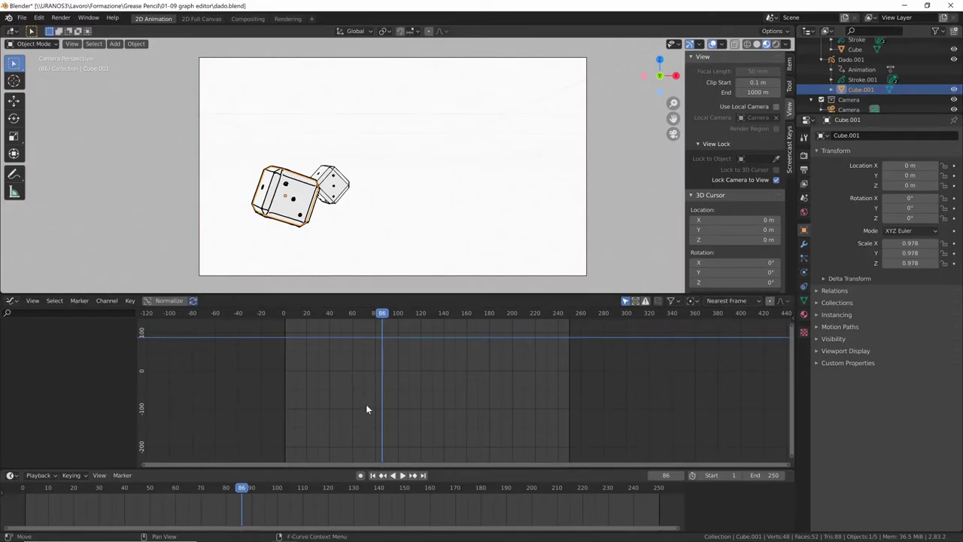
click(852, 59)
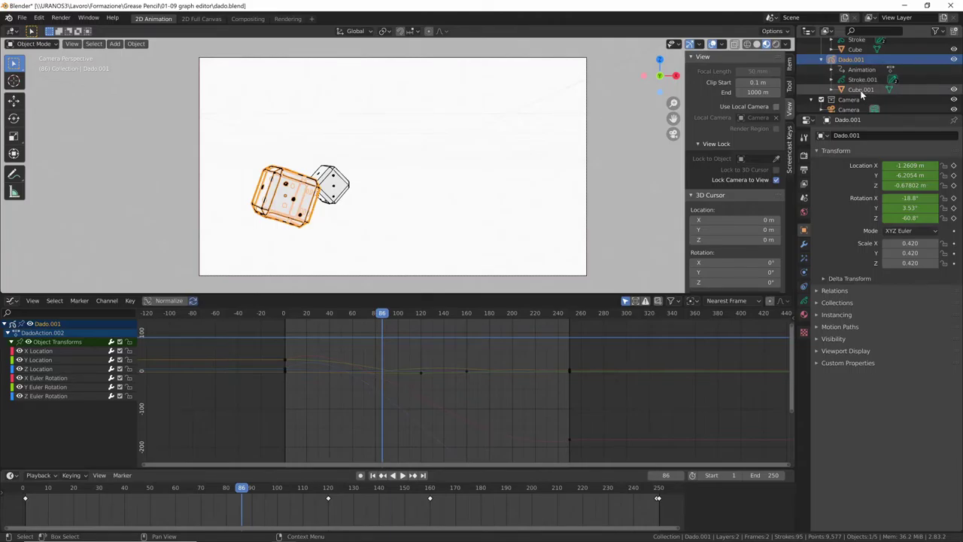
drag(384, 315, 287, 389)
key(ctrl+s)
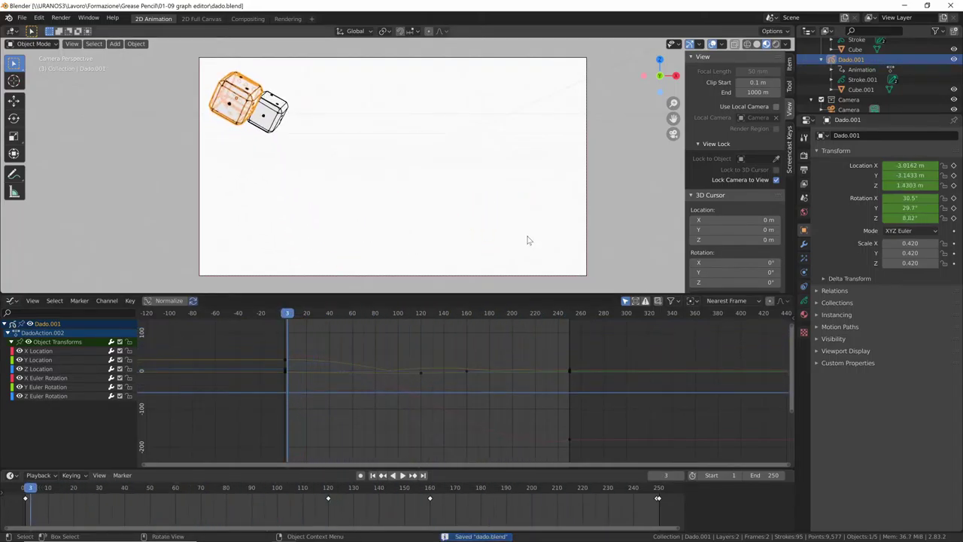
Step: Set the current frame to 2 and show the Graph Editor's sidebar
drag(285, 316, 286, 317)
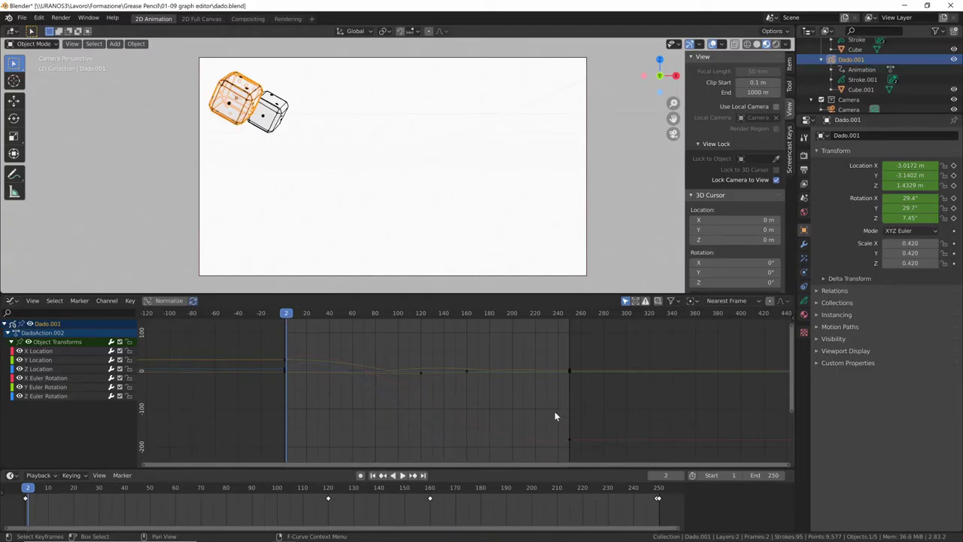
middle_drag(555, 410, 519, 396)
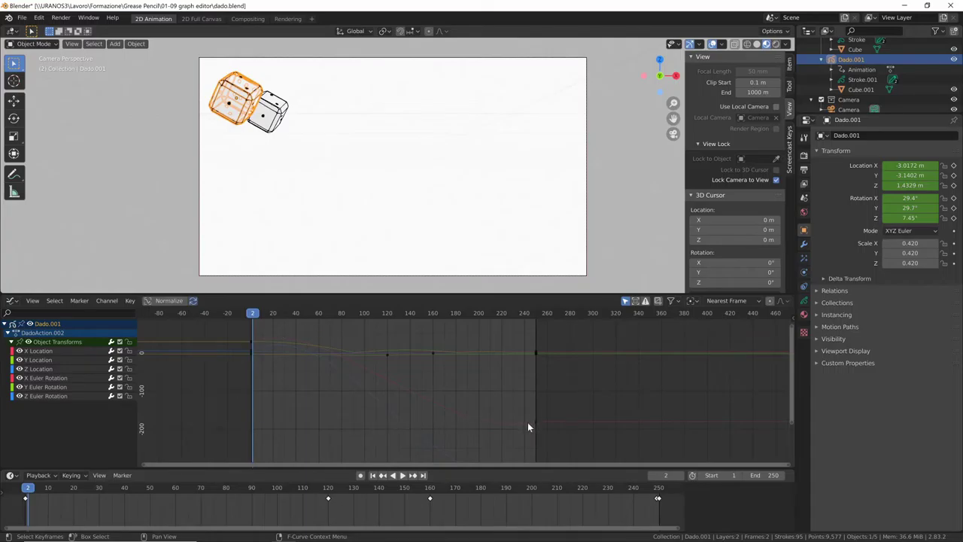
key(n)
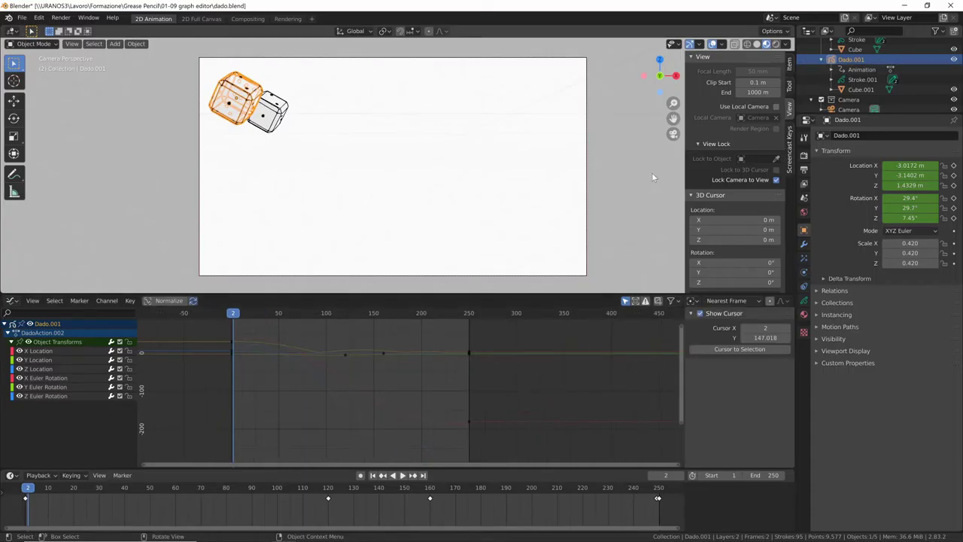
Step: Select the X Location curve and show the F-curve modifier settings in the Graph Editor's sidebar
key(n)
key(n)
key(n)
key(n)
click(548, 414)
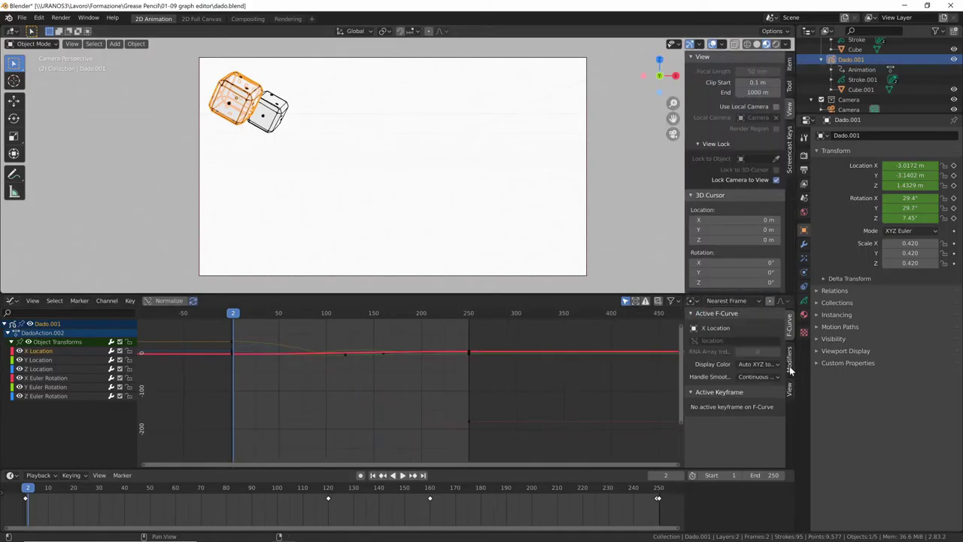
click(789, 364)
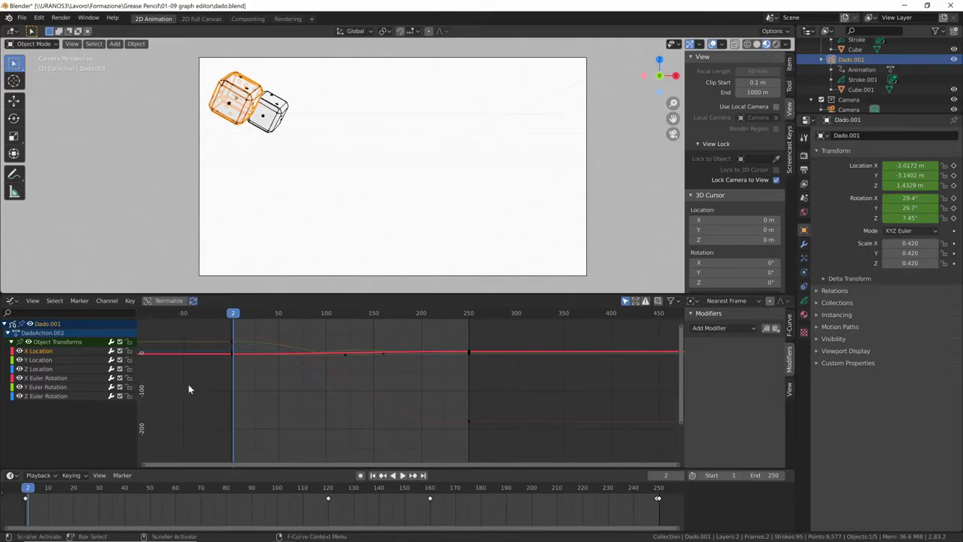
Step: Add a Noise modifier to Dado.001's Z Euler Rotation curve
click(214, 339)
key(Home)
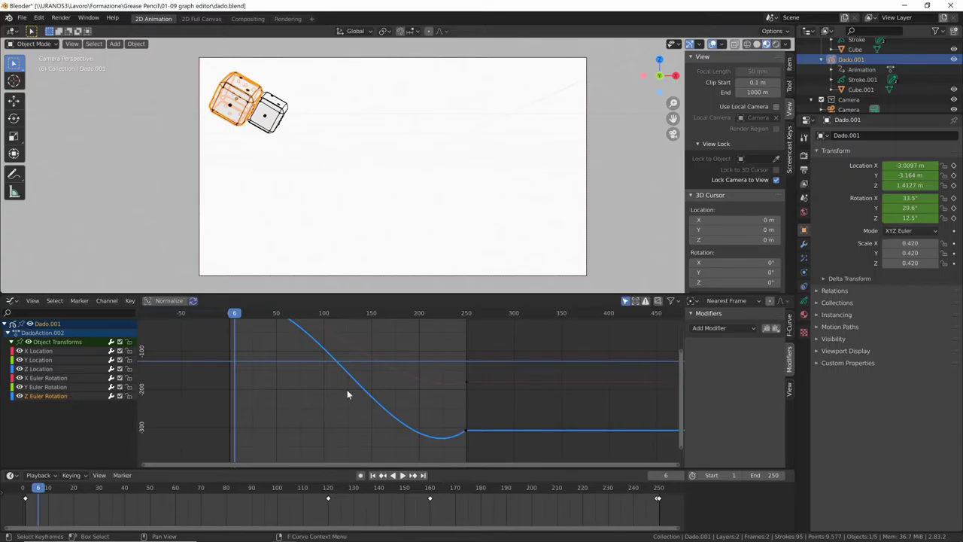
middle_drag(515, 385, 622, 371)
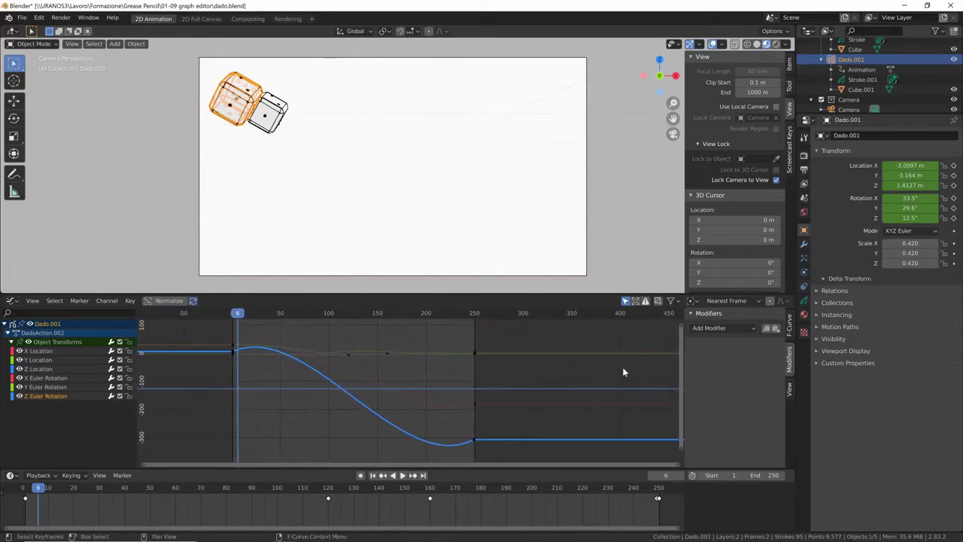
click(739, 328)
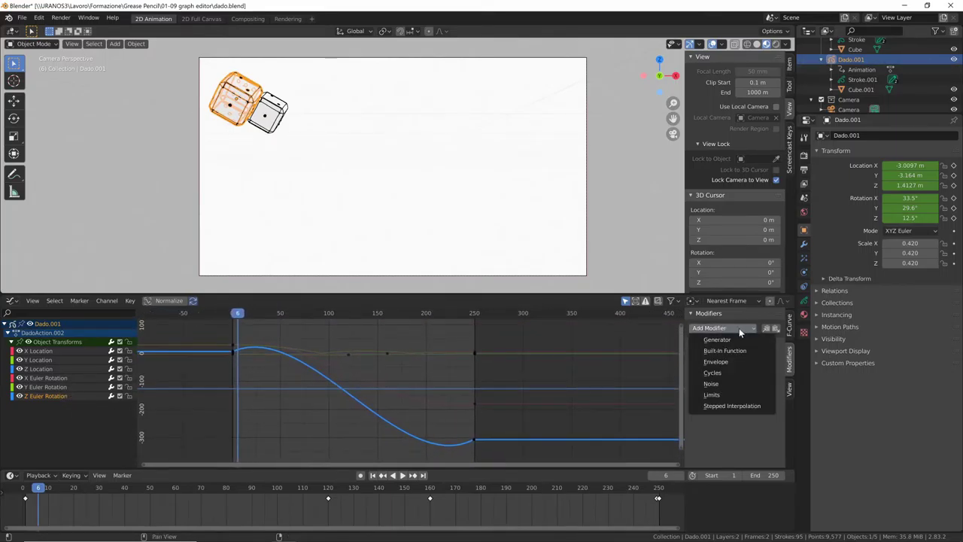
click(750, 384)
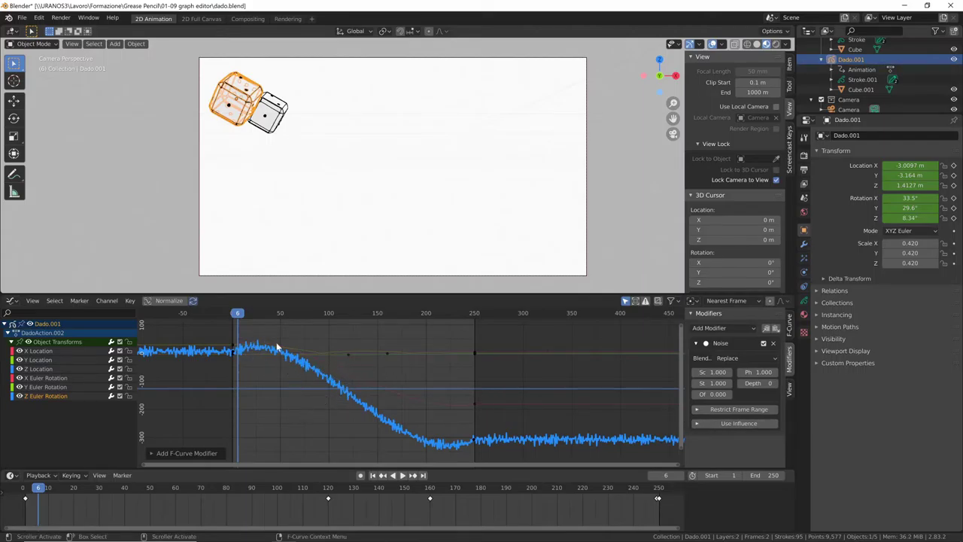
Step: Play the animation to examine the noisy Z rotation, and return to frame 2
key(space)
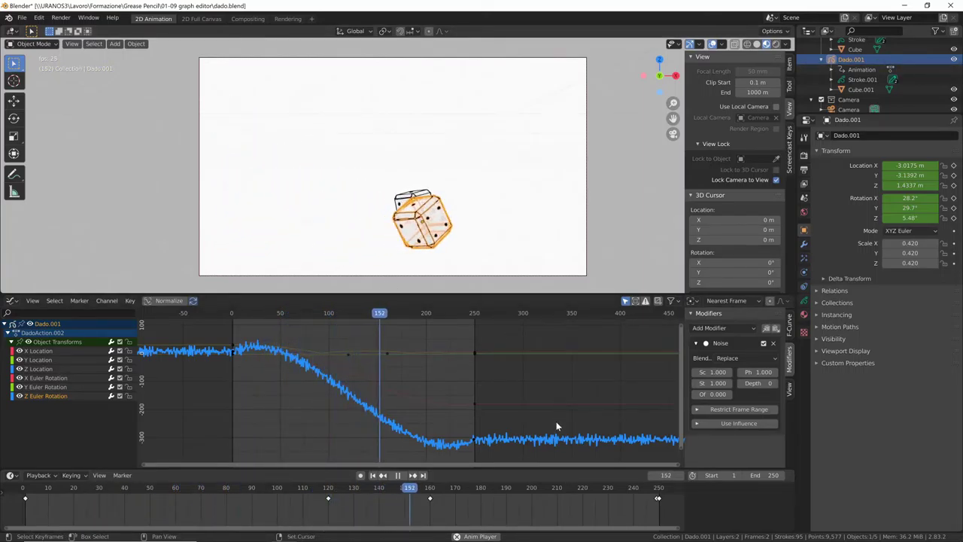
key(space)
right_drag(304, 331, 231, 367)
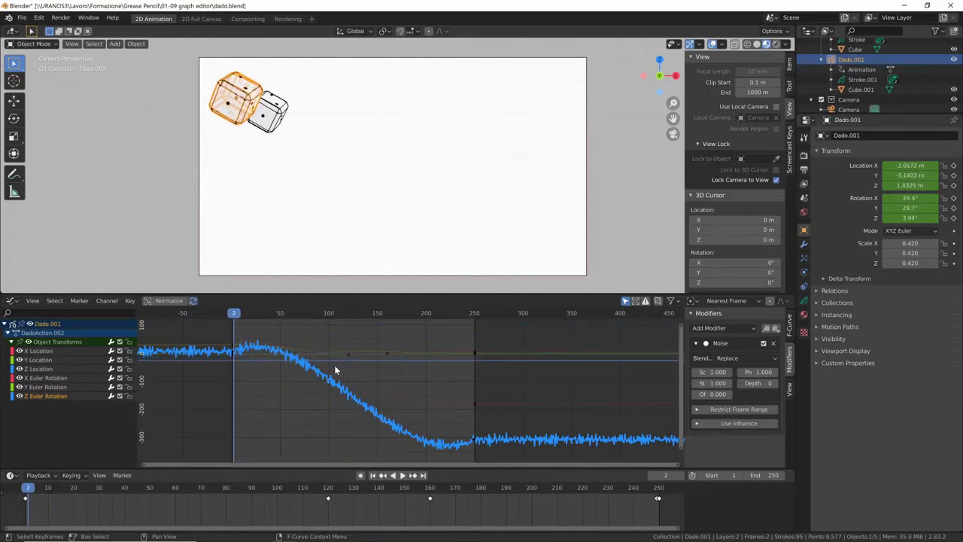
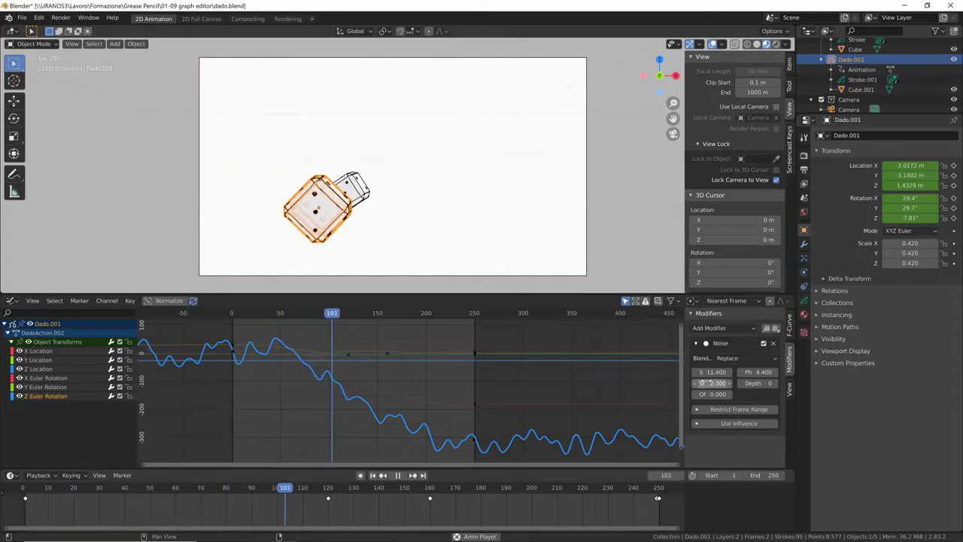
Step: Set the Noise modifier's scale to 11.4, phase to 4.4 and strength to 0.5, and stop playback near the start
drag(705, 383, 701, 383)
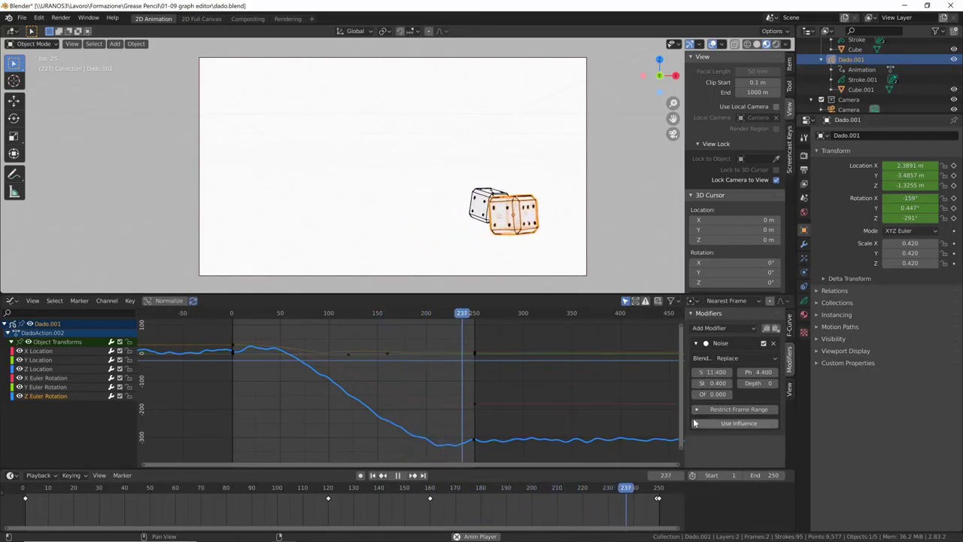
click(256, 387)
key(space)
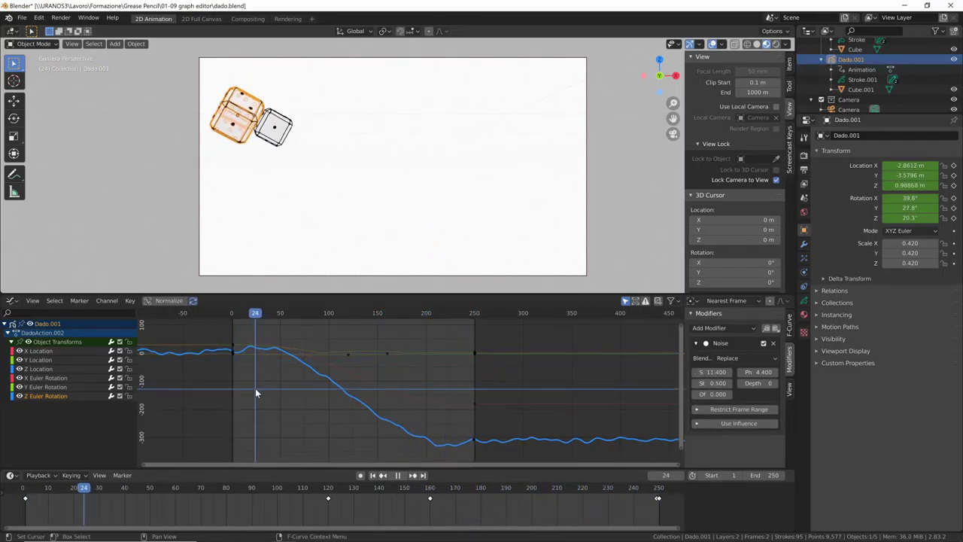
click(256, 388)
key(space)
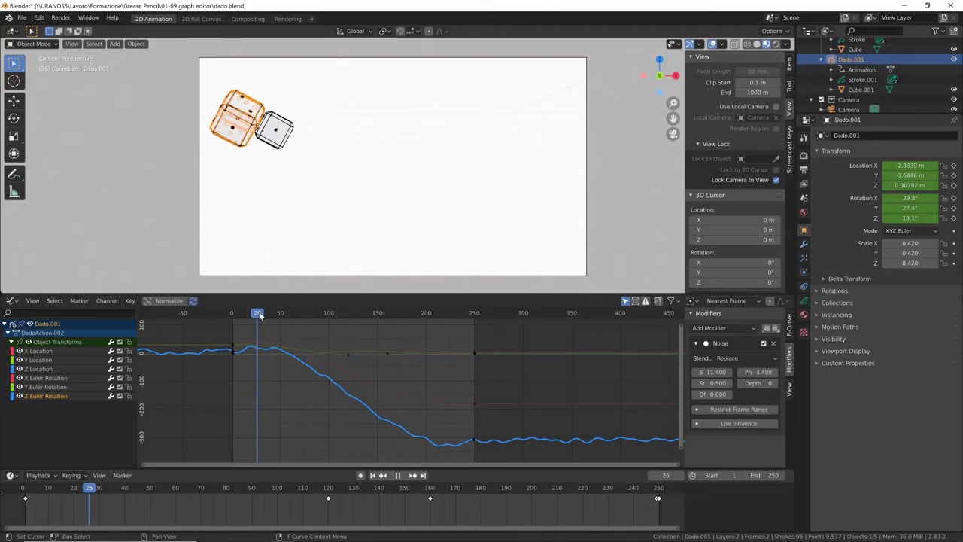
Step: Restrict the Noise modifier to frames 30 to 200 and play the animation from near the start
click(707, 411)
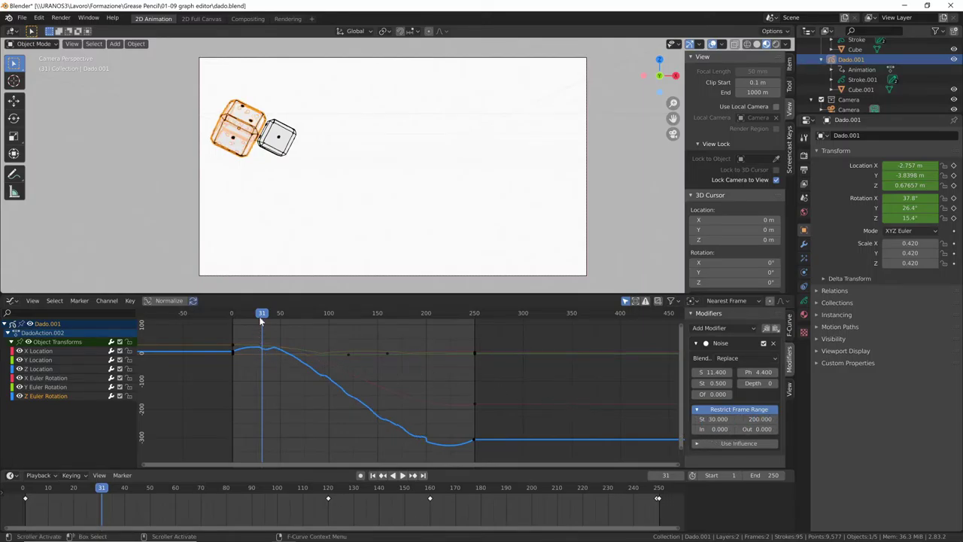
drag(262, 316, 236, 316)
key(space)
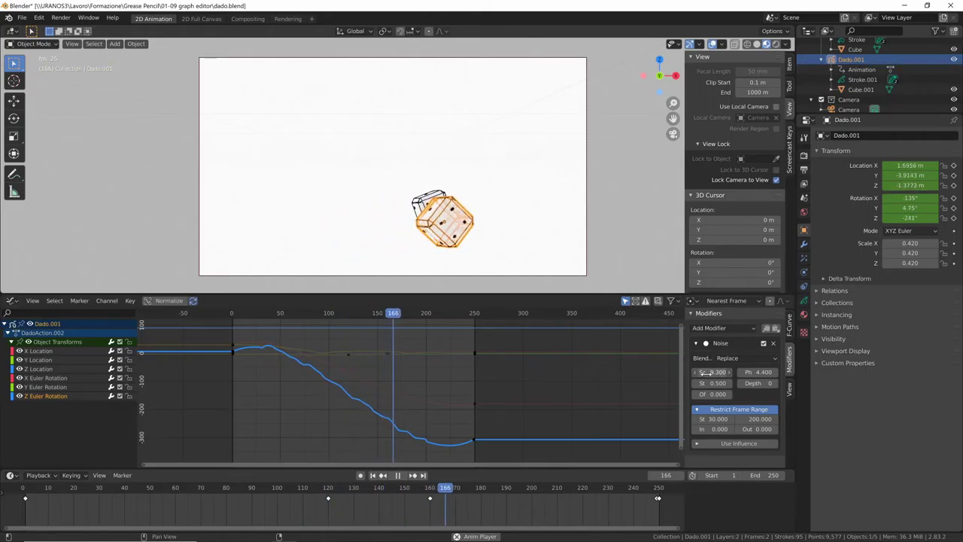
Step: Adjust the Noise modifier's scale to 9.3, strength to 0.7 and phase to 10.5, and collapse its settings
drag(708, 372, 714, 383)
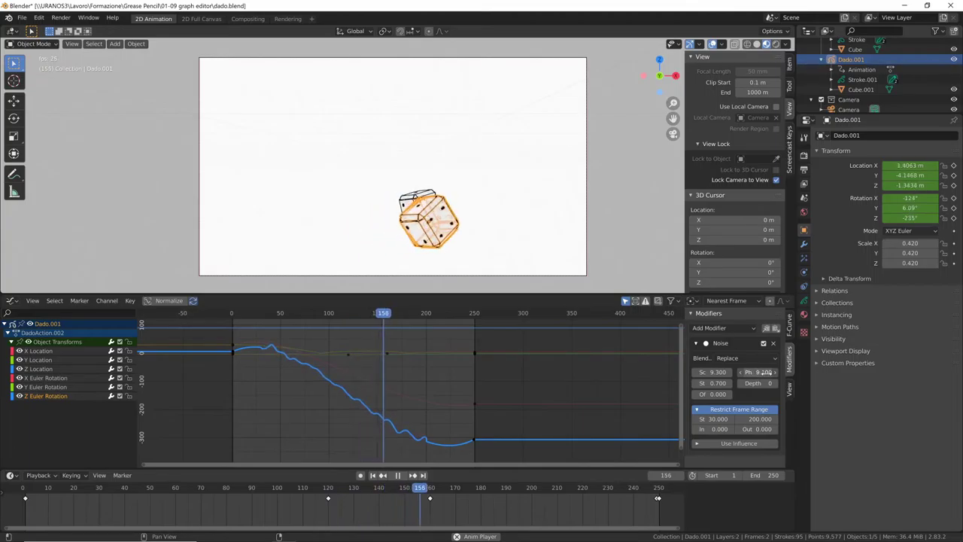
drag(758, 372, 772, 374)
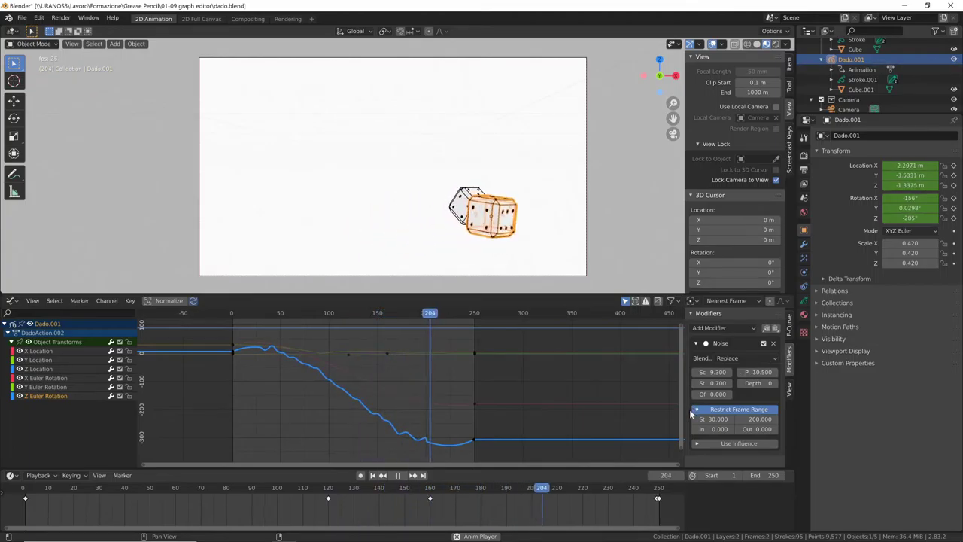
key(shift+Left)
click(696, 342)
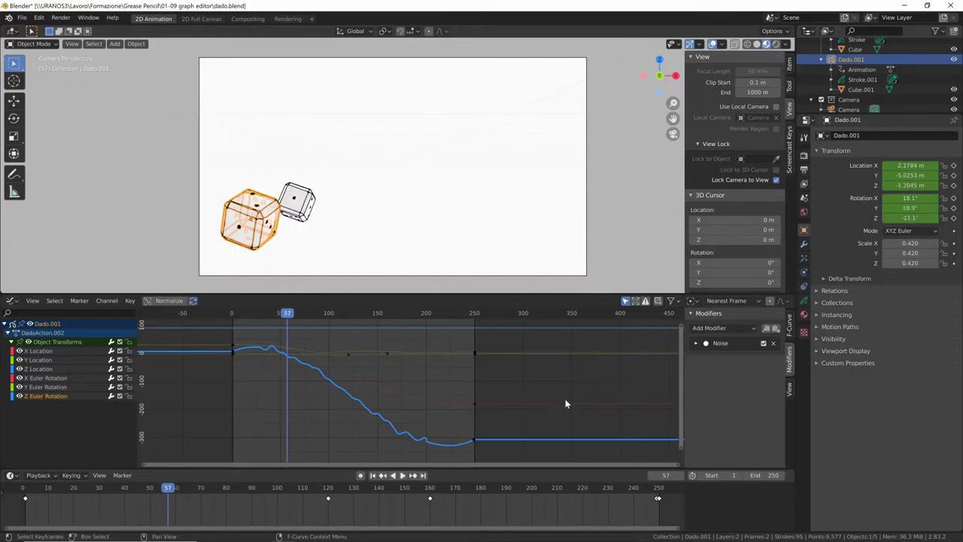
Step: Select Dado to view its curves, and play the dice animation in the maximized viewport with Dado.001 selected
click(474, 404)
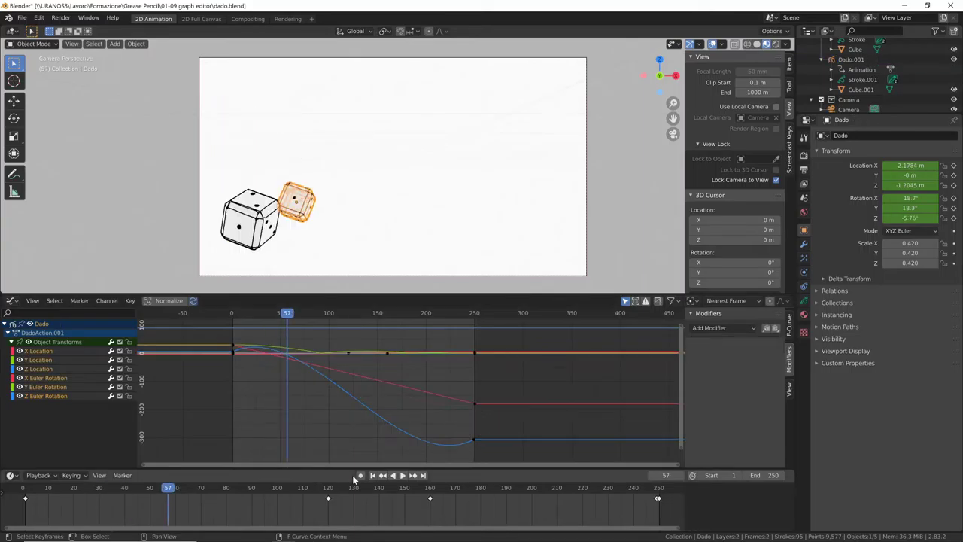
click(747, 329)
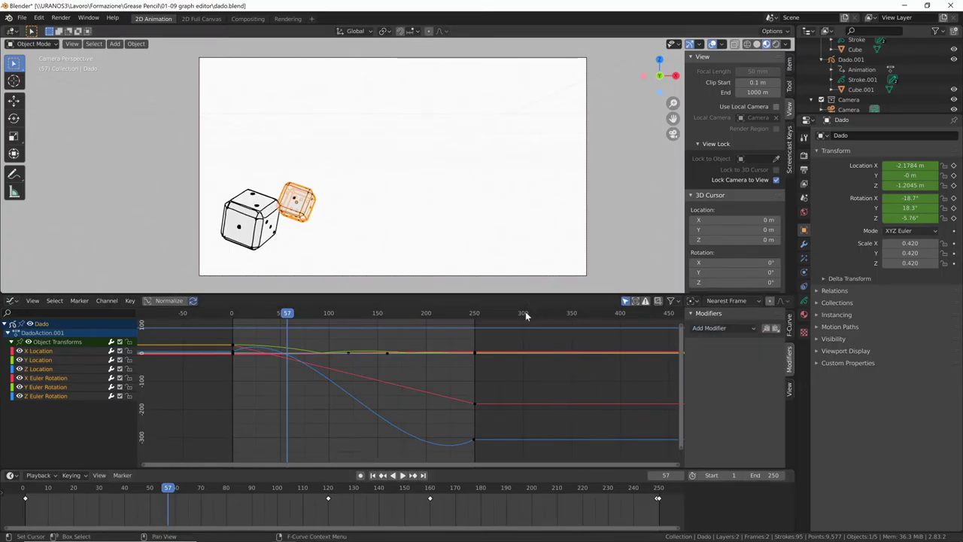
key(ctrl+space)
key(space)
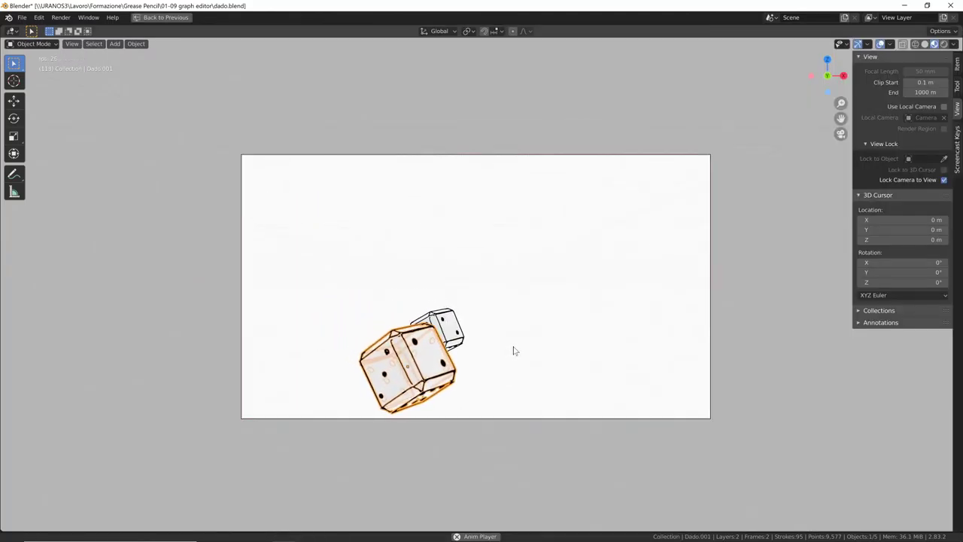
Step: Disable Lock Camera to View, watch the dice in an enlarged camera frame, restore the workspace layout and stop playback
click(943, 180)
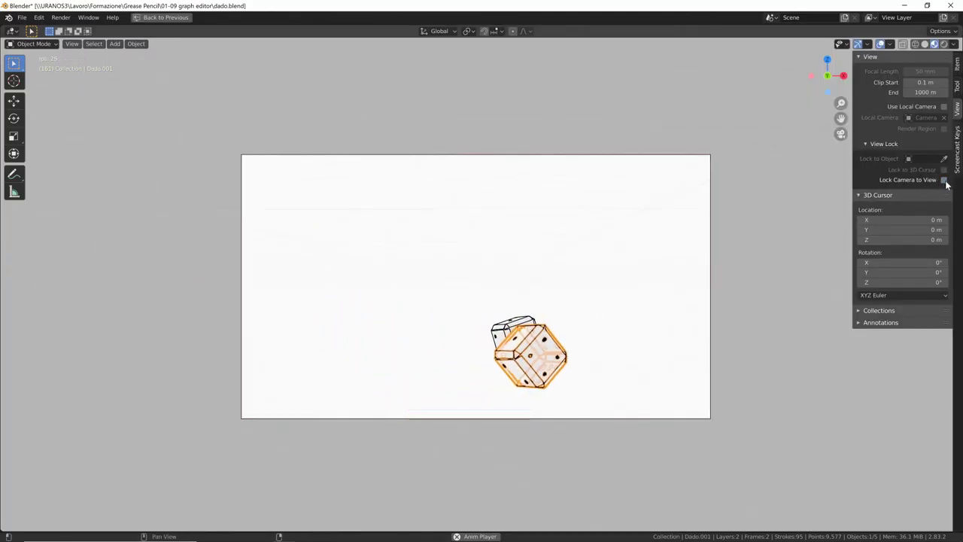
scroll(605, 366, up, 2)
scroll(666, 339, up, 3)
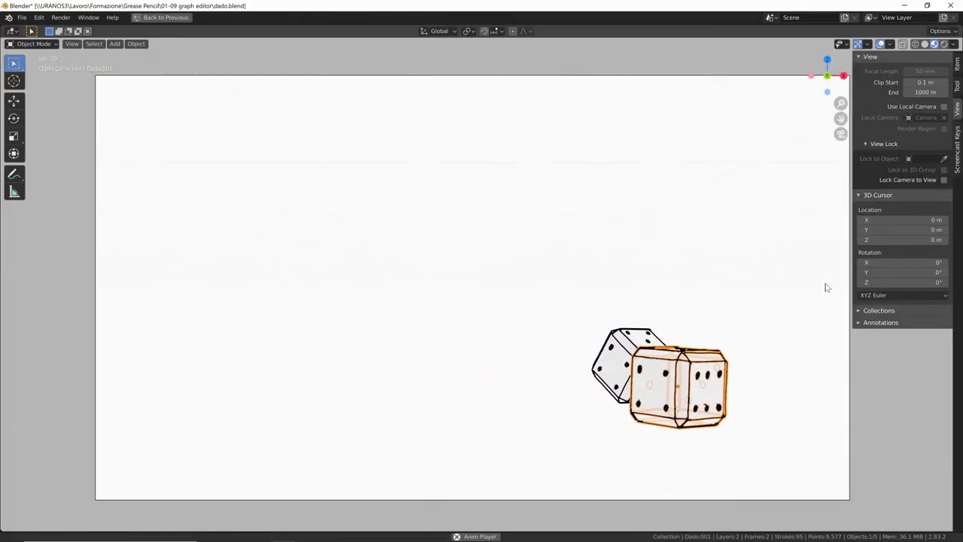
shift+middle_drag(753, 318, 708, 321)
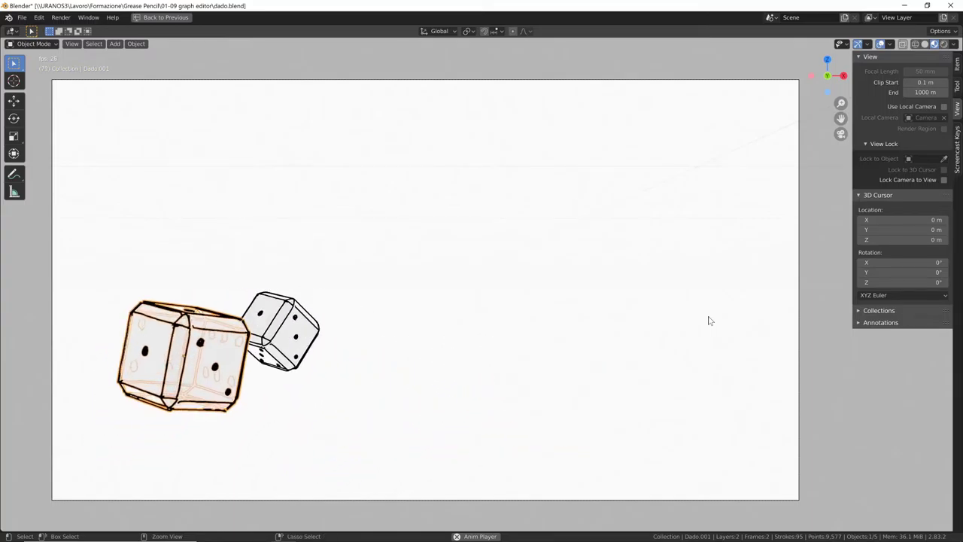
key(ctrl+Tab)
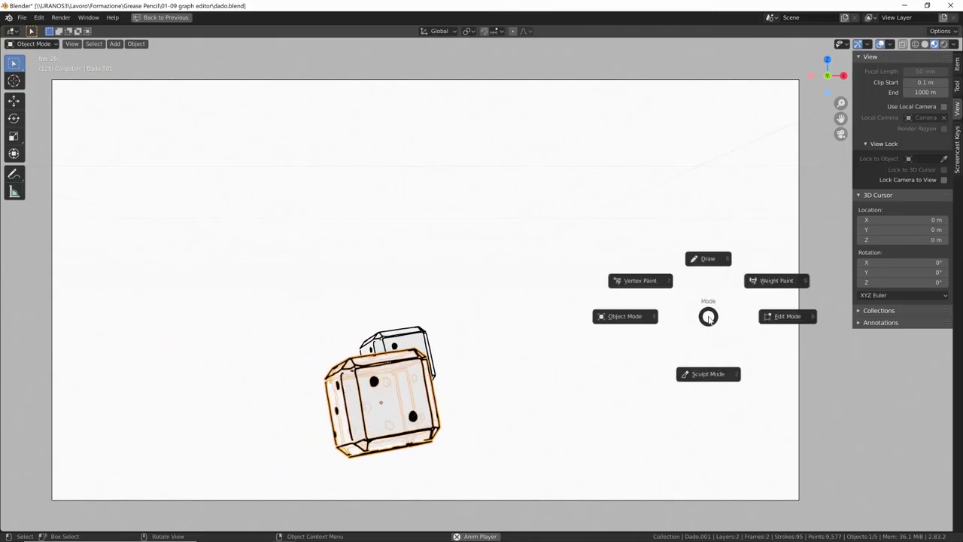
key(ctrl+space)
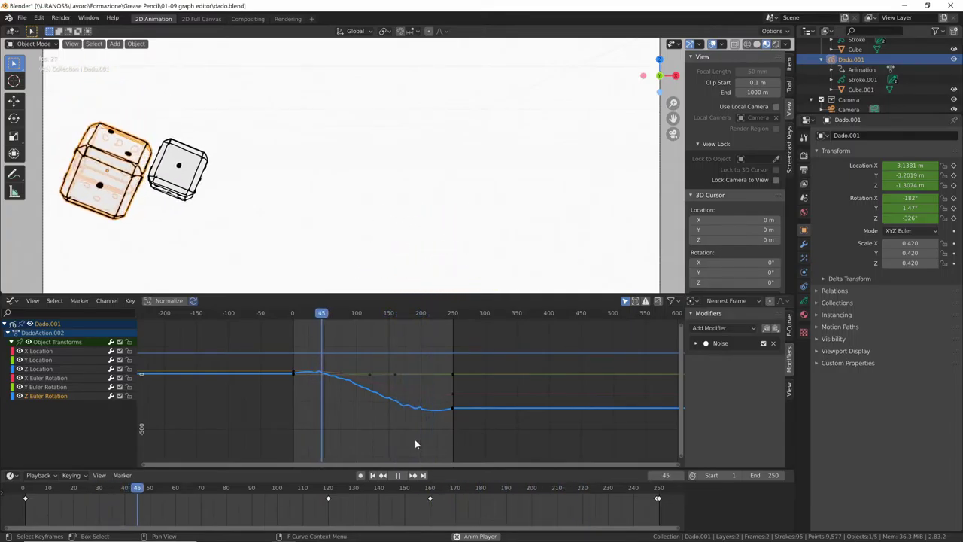
key(space)
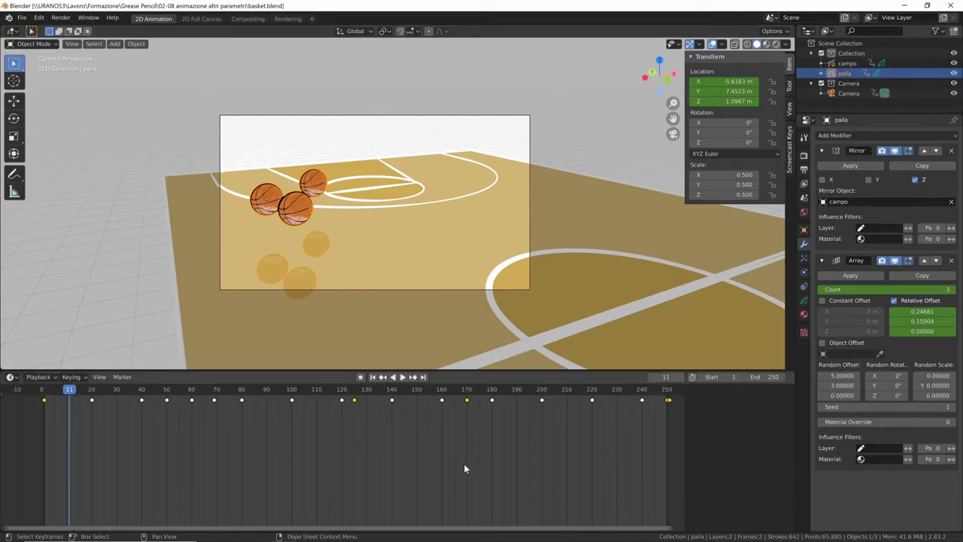
Step: Play the basketball animation in basket.blend and return to frame 2
key(space)
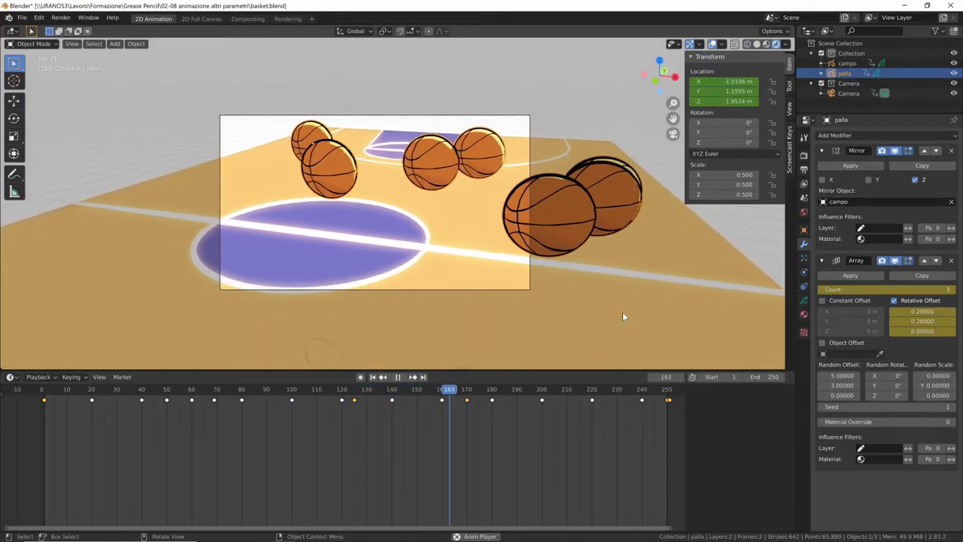
key(space)
drag(503, 390, 46, 391)
Step: Enlarge the timeline area and change it to the Graph Editor, framing palla's animation curves
drag(30, 370, 30, 319)
click(12, 324)
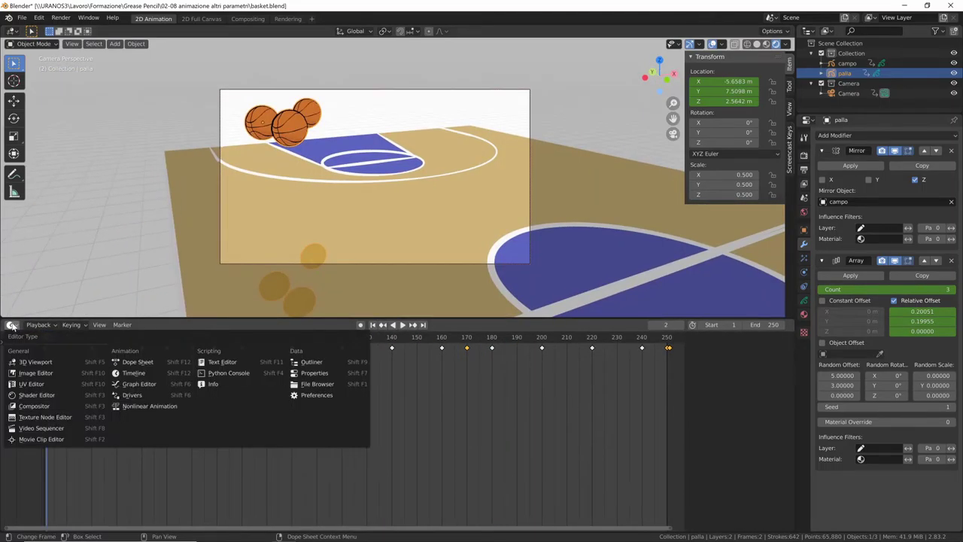
click(149, 384)
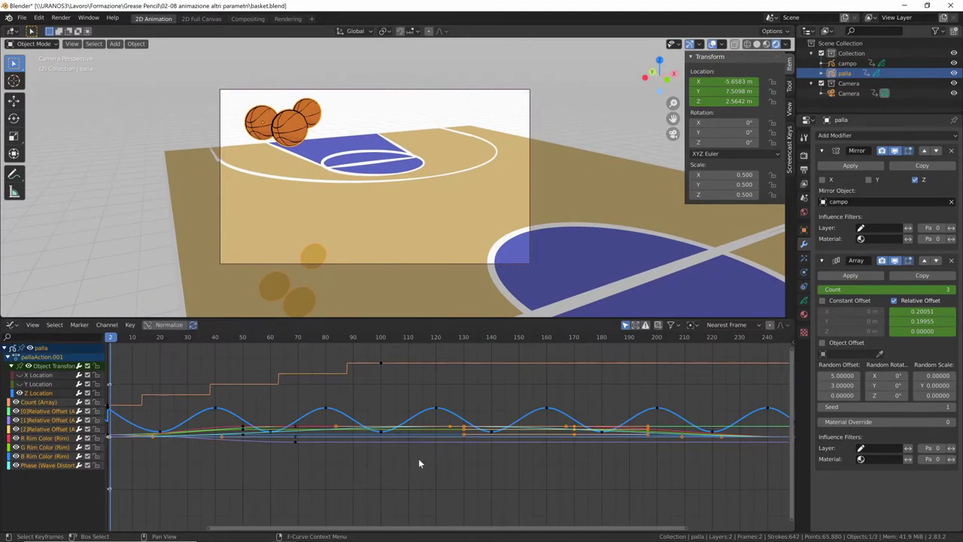
ctrl+middle_drag(422, 451, 484, 494)
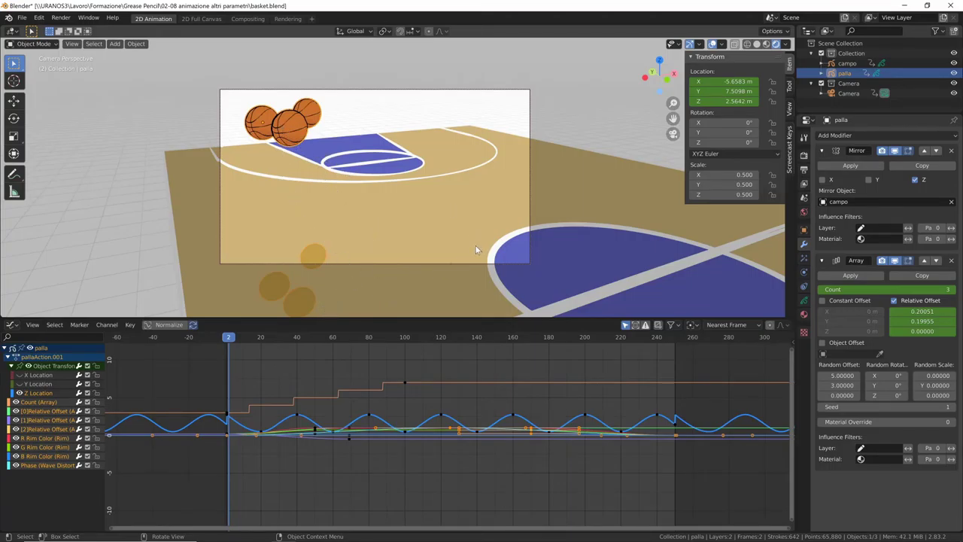
Step: Select all objects to examine the camera, campo and palla curves together, and reselect only palla
key(a)
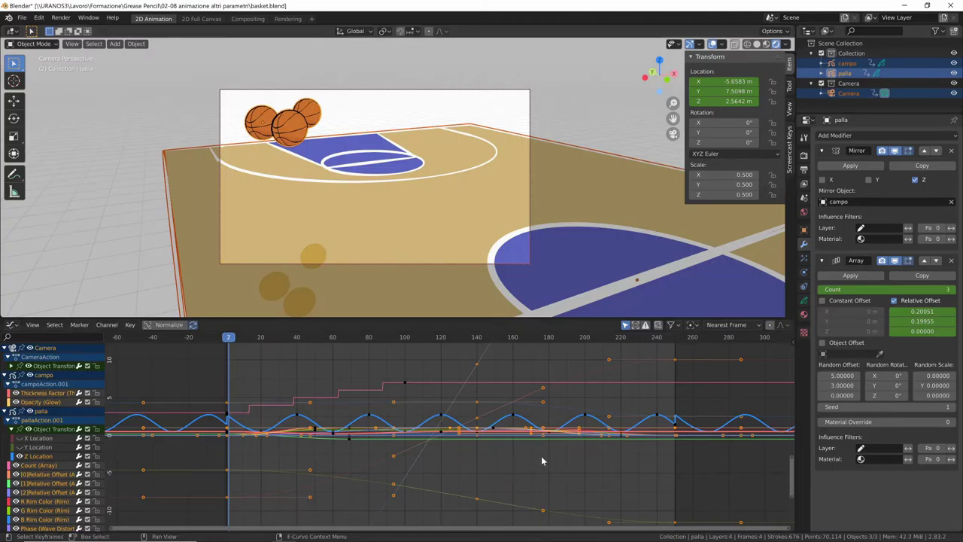
mouse_move(542, 458)
ctrl+middle_down()
mouse_move(515, 483)
mouse_move(530, 451)
mouse_move(508, 462)
mouse_move(515, 491)
mouse_move(549, 444)
ctrl+middle_up()
click(401, 128)
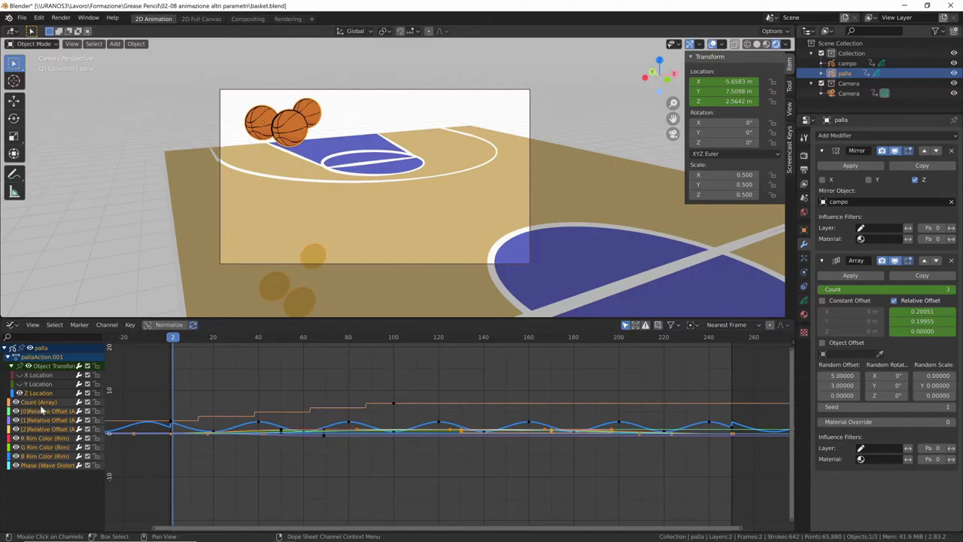
Step: Scrub to frame 75 and raise the Array Count curve's keyframe at frame 100 to about 15
click(16, 403)
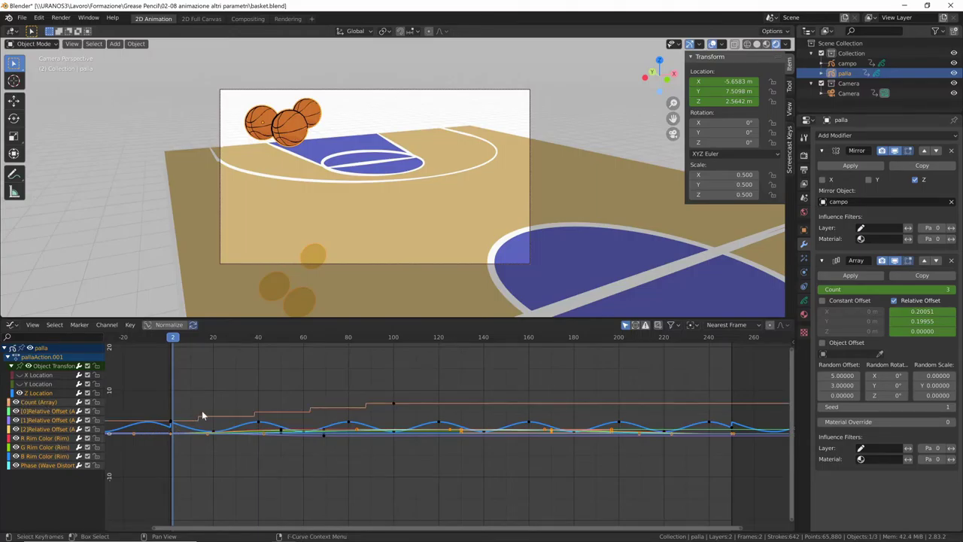
drag(174, 337, 337, 414)
click(394, 406)
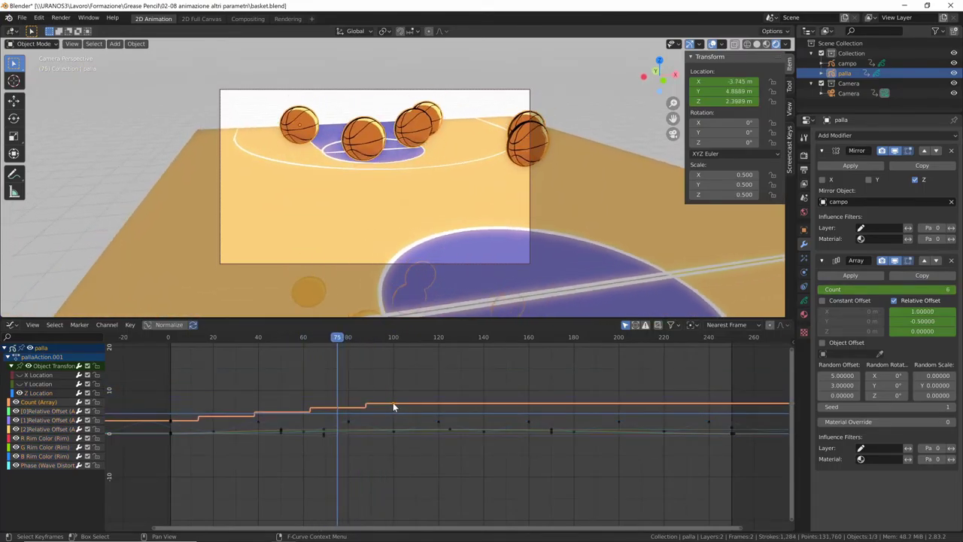
key(g)
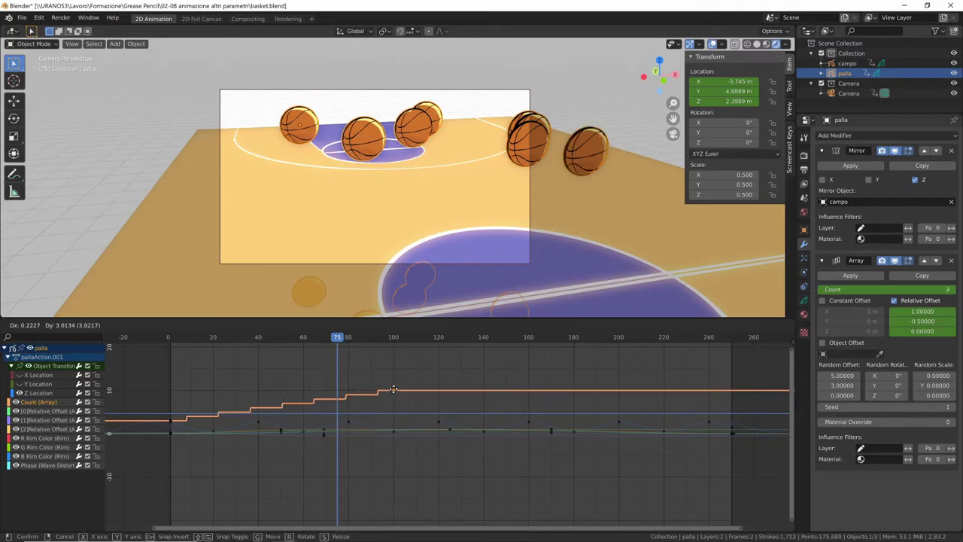
click(393, 368)
Step: Go to frame 23 and lower the Array Count curve's keyframe at frame 100 to about 7
drag(329, 336, 221, 416)
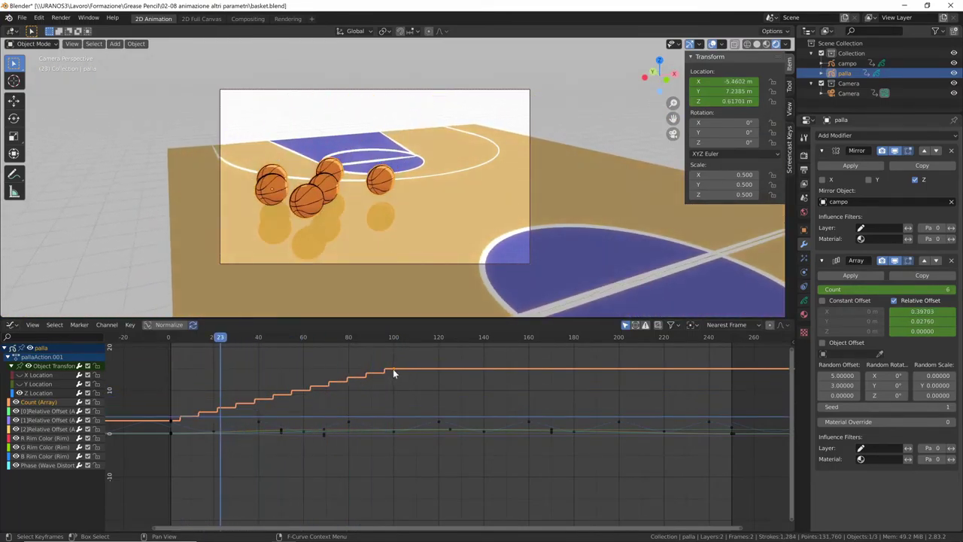
key(g)
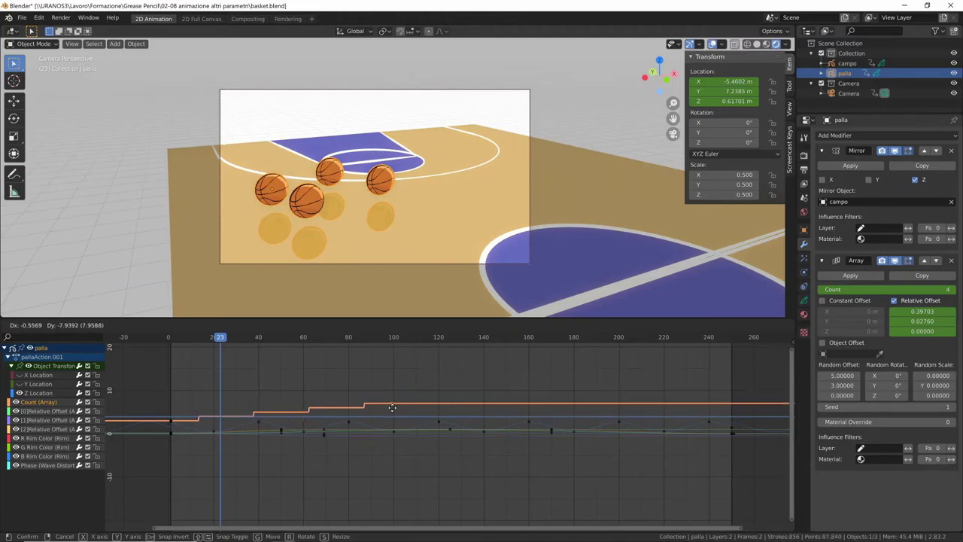
click(392, 407)
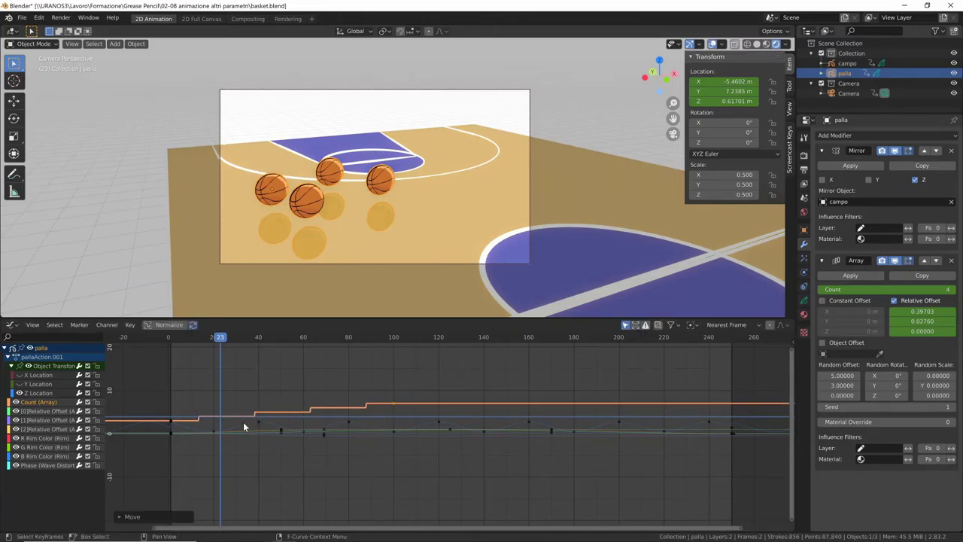
Step: Scrub the animation and examine palla's X, Y and Z Location curves individually, ending at frame 1
drag(265, 386, 194, 392)
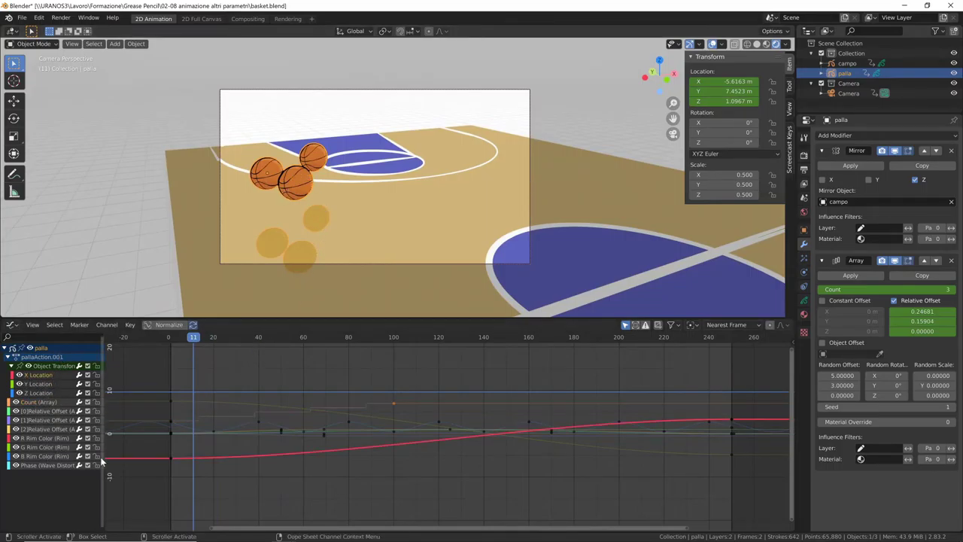
click(37, 385)
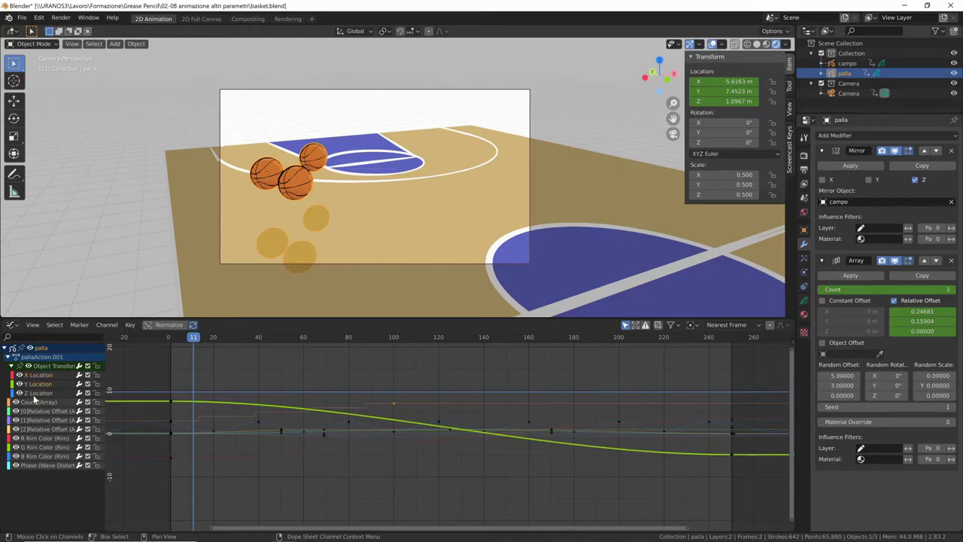
click(41, 393)
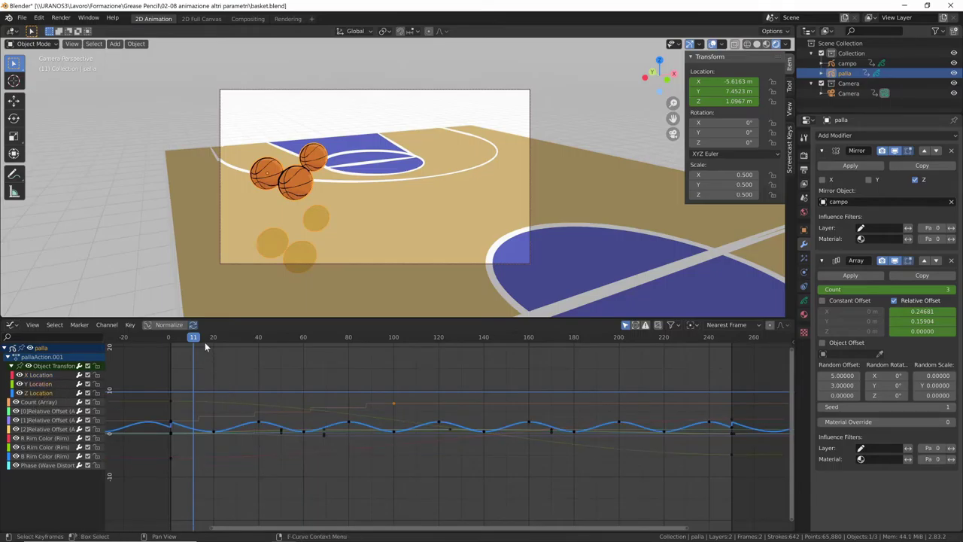
drag(204, 342, 179, 432)
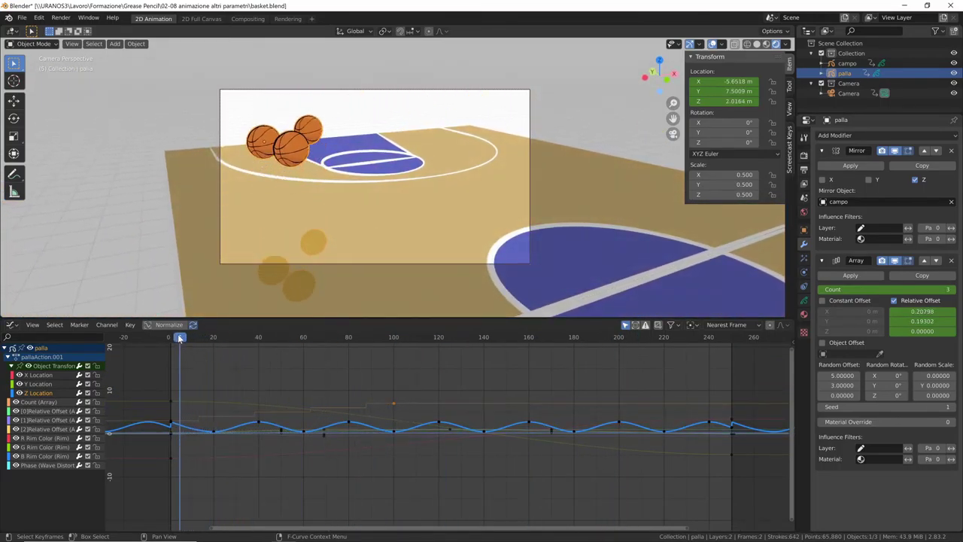
mouse_move(179, 338)
mouse_down()
mouse_move(208, 339)
mouse_move(167, 343)
mouse_up()
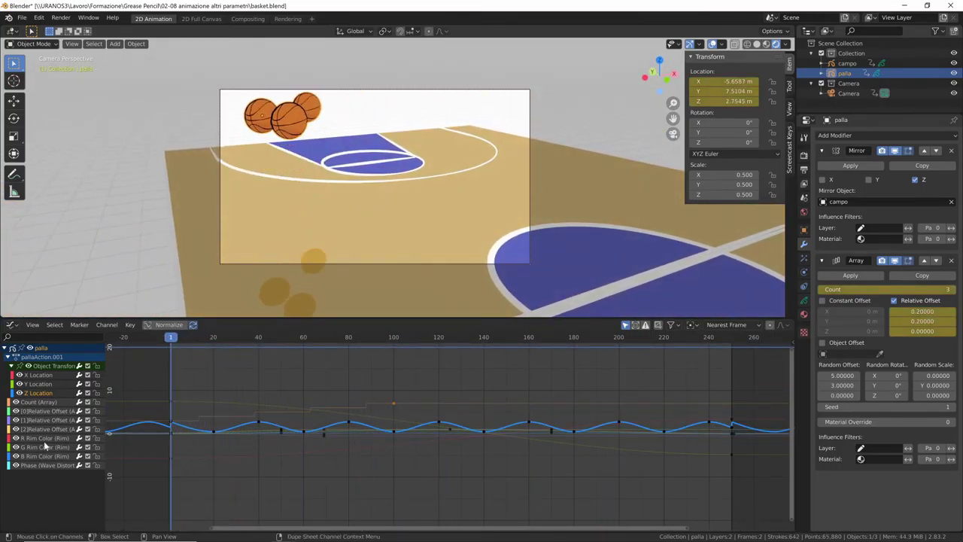
Step: Hide all of palla's curves except X Location and Y Location
click(46, 374)
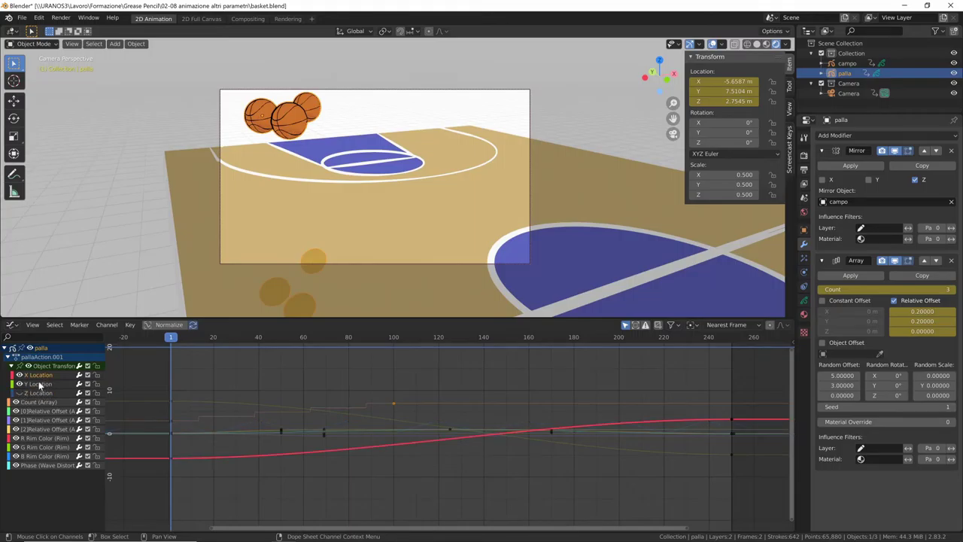
shift+click(43, 384)
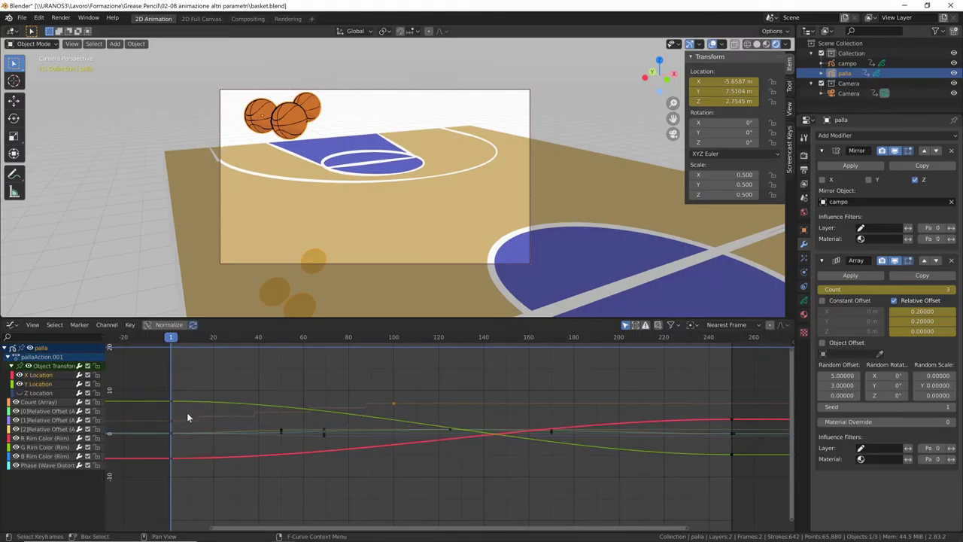
click(16, 407)
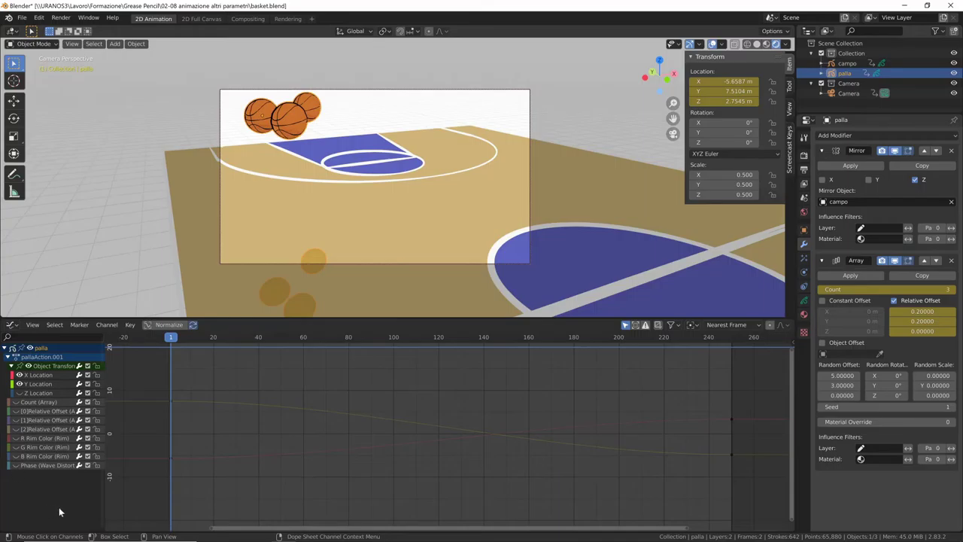
Step: Set all X and Y Location keyframes to Linear interpolation, then play the animation and stop at frame 32
drag(228, 434, 751, 488)
key(t)
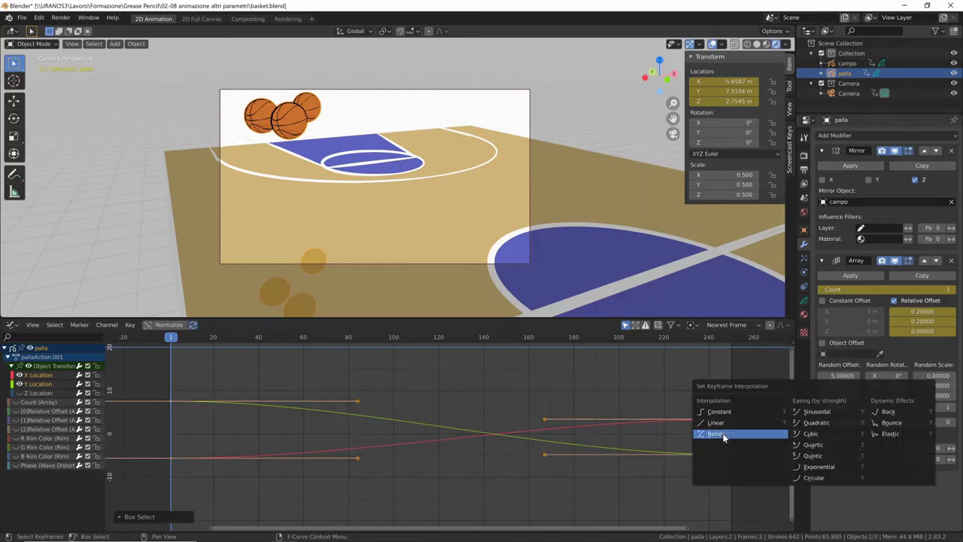
click(727, 423)
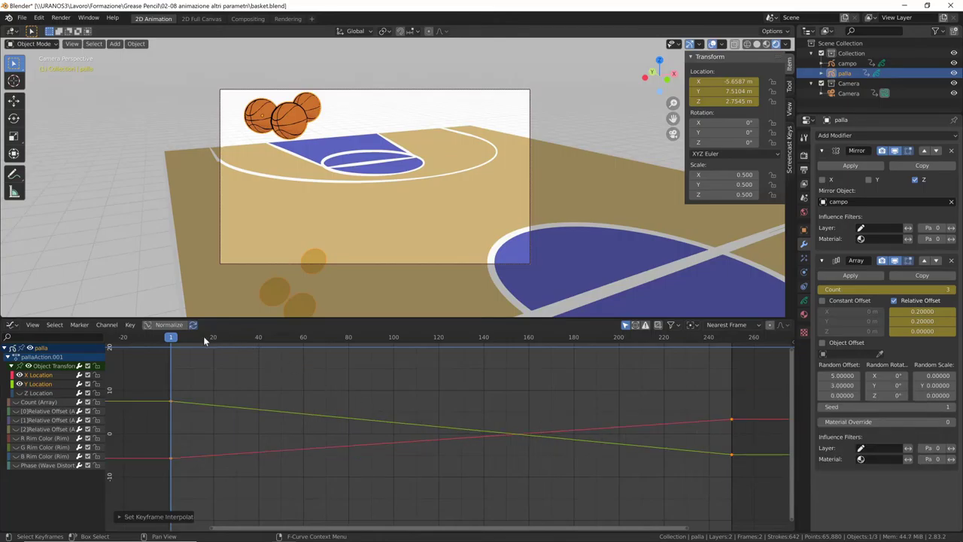
key(space)
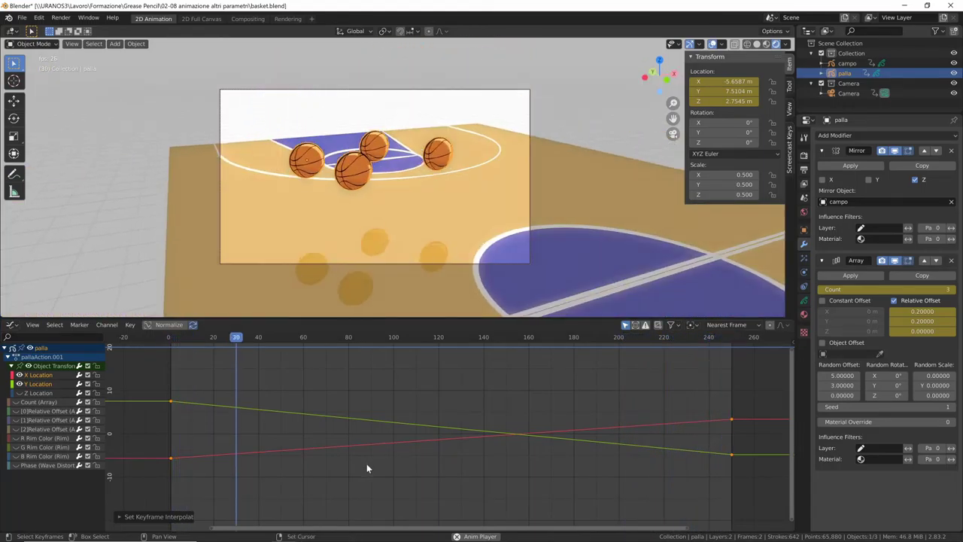
key(space)
Step: Show only the Z Location curve and delete its intermediate keyframes, keeping the first and last ones
drag(23, 382, 23, 405)
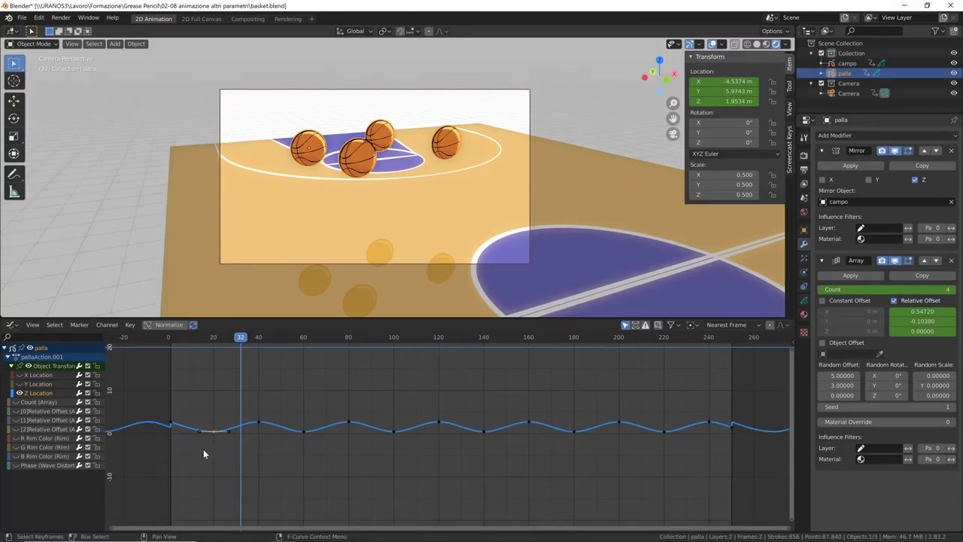
drag(460, 445, 713, 411)
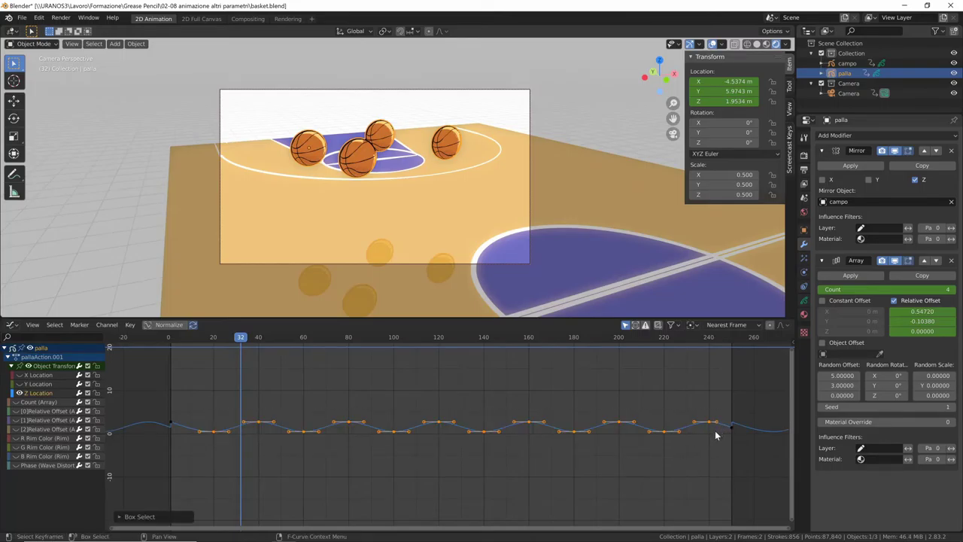
key(x)
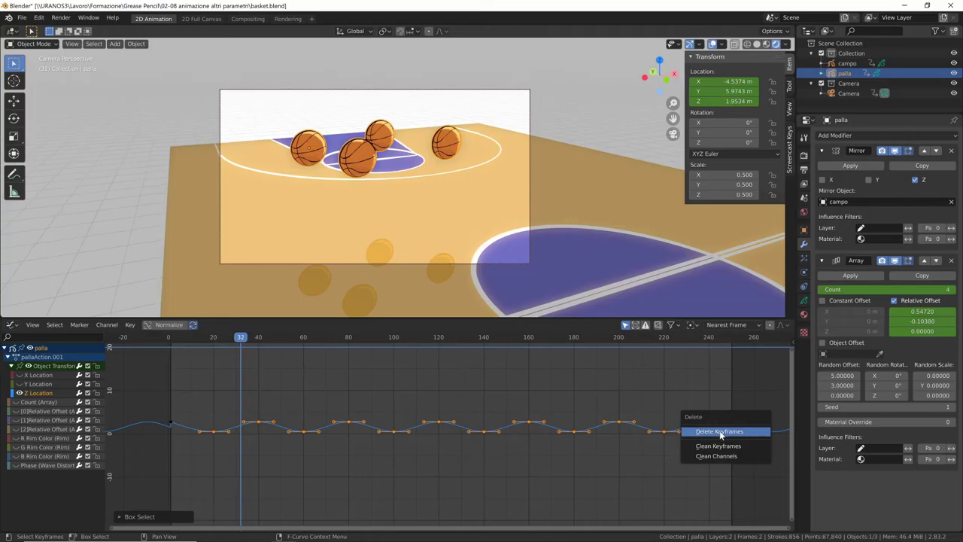
click(718, 431)
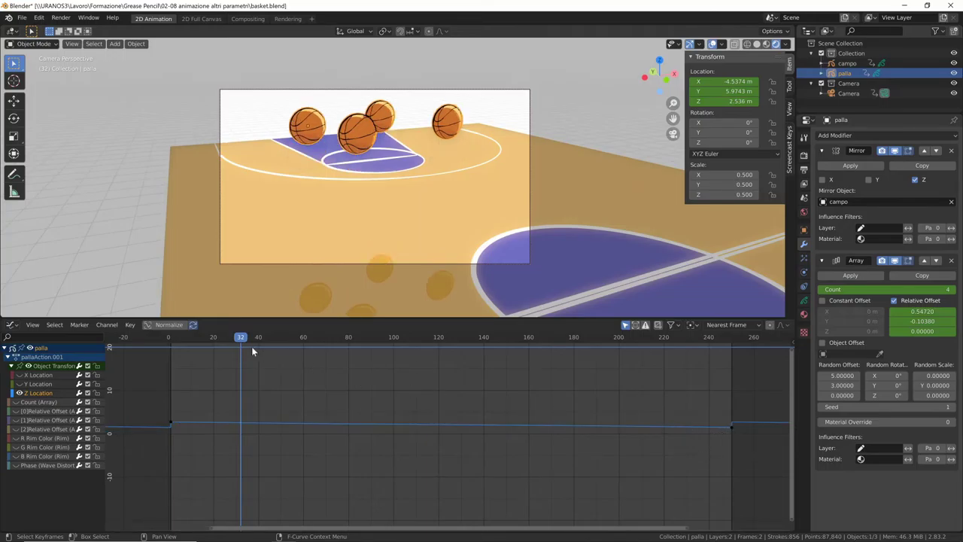
Step: Set the two remaining Z Location keyframes to Bounce interpolation, frame the curve and play the animation up to frame 119
drag(251, 340, 189, 346)
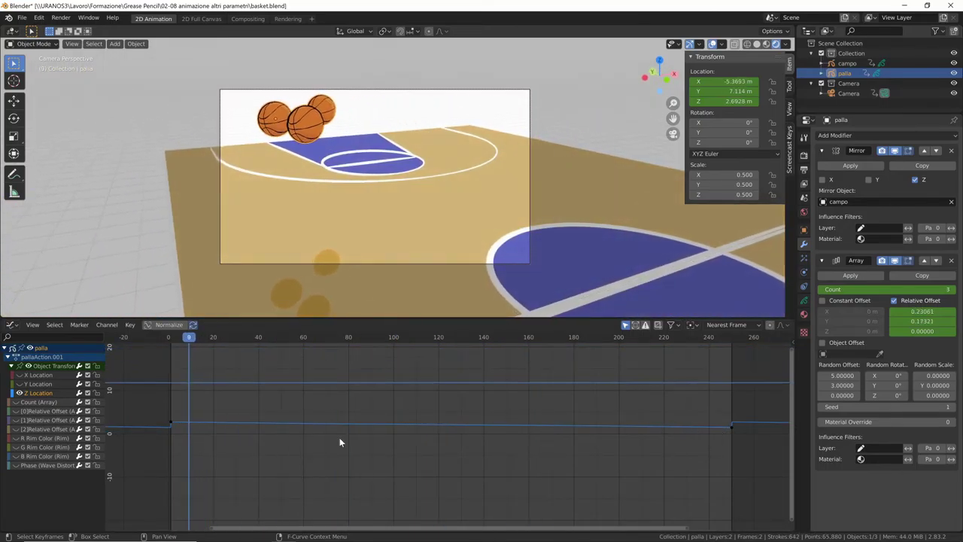
mouse_move(742, 431)
mouse_down()
mouse_move(163, 429)
mouse_move(740, 432)
mouse_up()
right_click(730, 431)
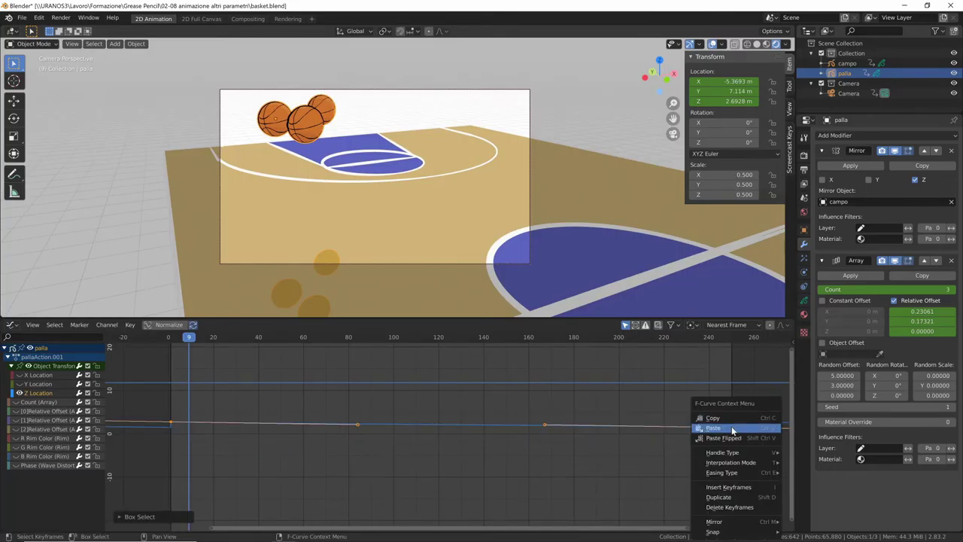
key(t)
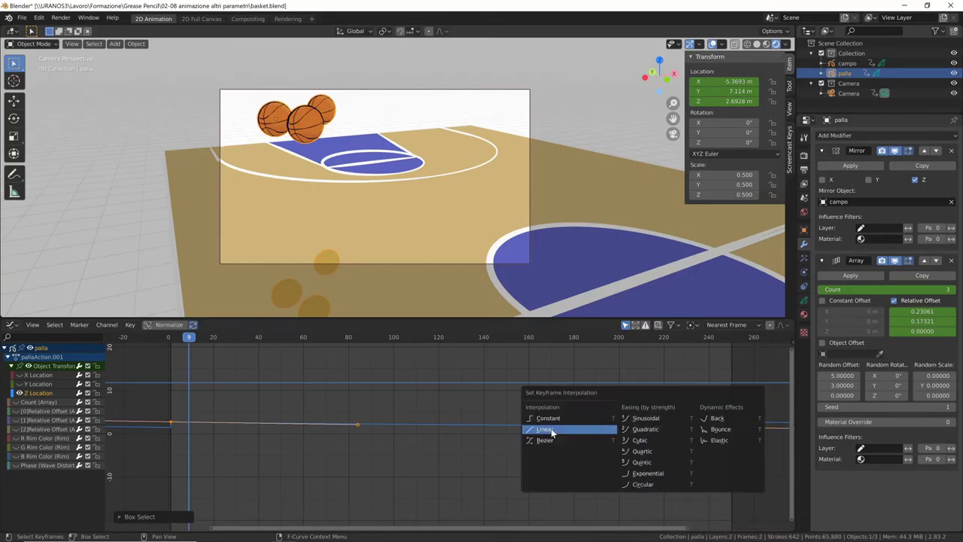
click(726, 430)
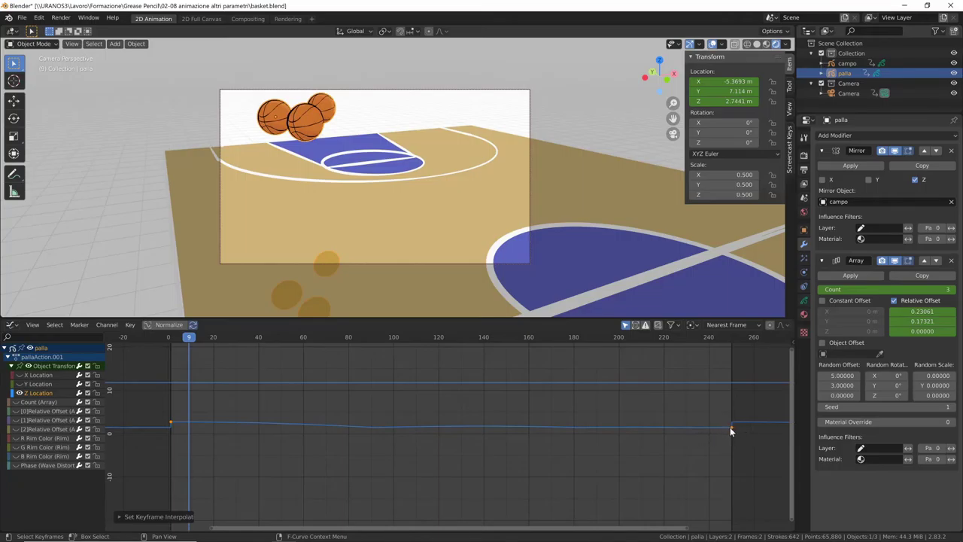
key(Home)
key(space)
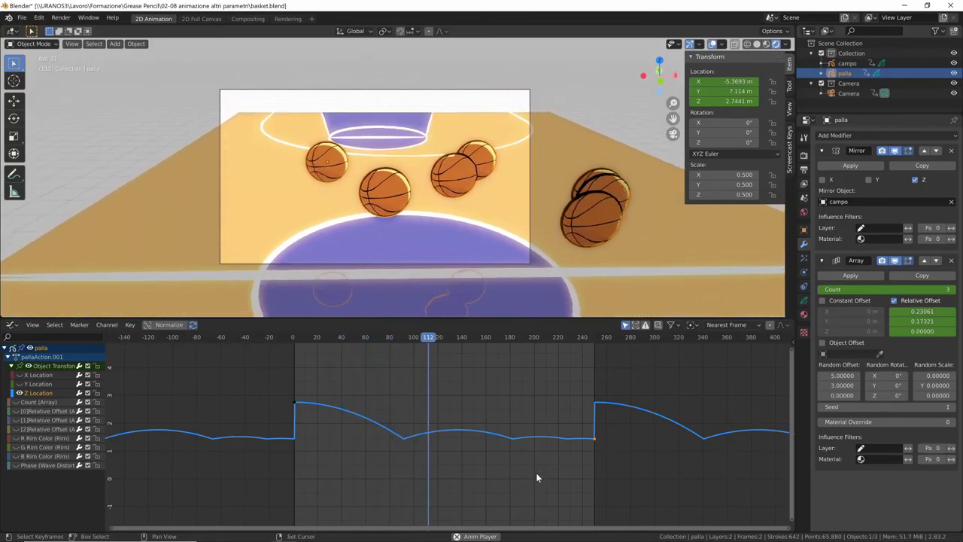
key(space)
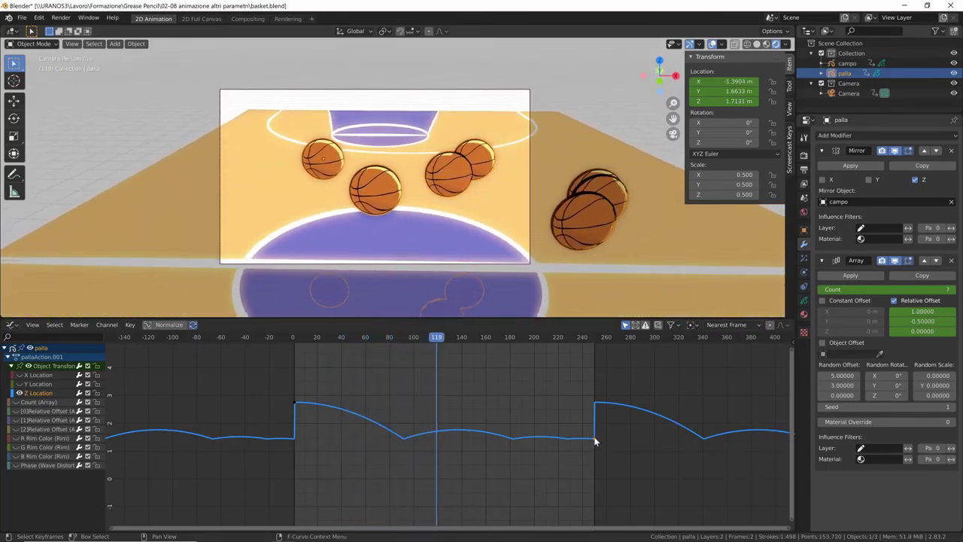
Step: Move the last Z Location keyframe to about frame 40 and play the animation up to frame 107
drag(594, 439, 241, 443)
key(space)
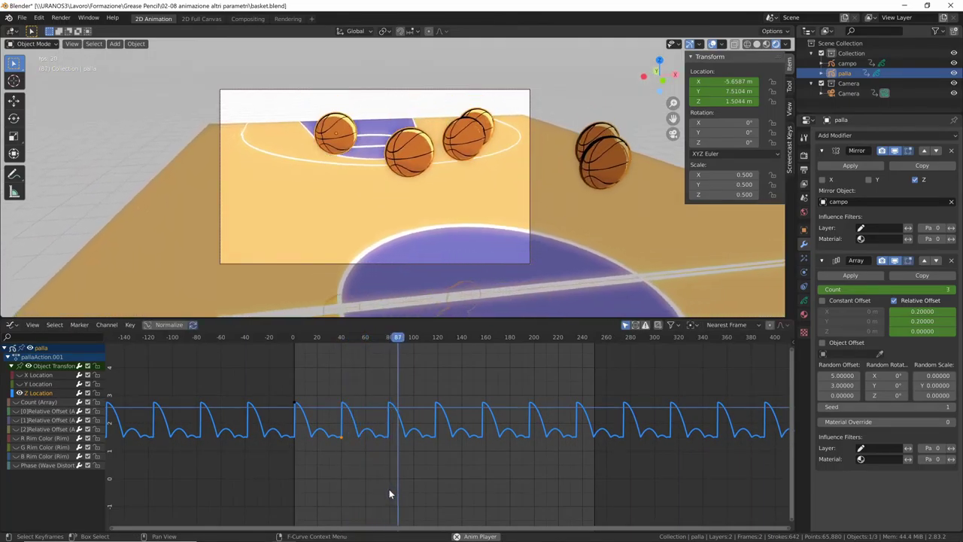
key(space)
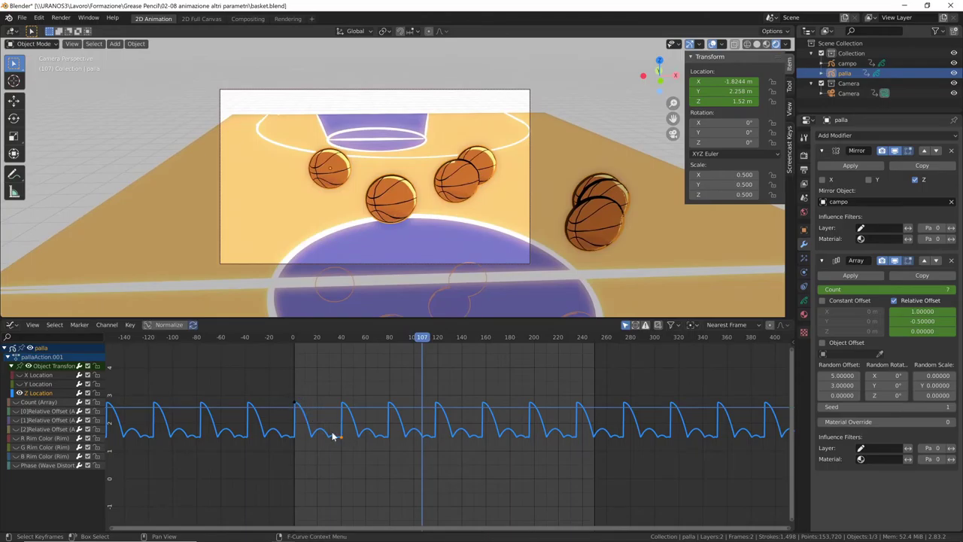
Step: Go to frame 3 and shift both Z Location keyframes together, placing the first at frame 1 with a value of 2.71 m
drag(423, 339, 300, 446)
key(g)
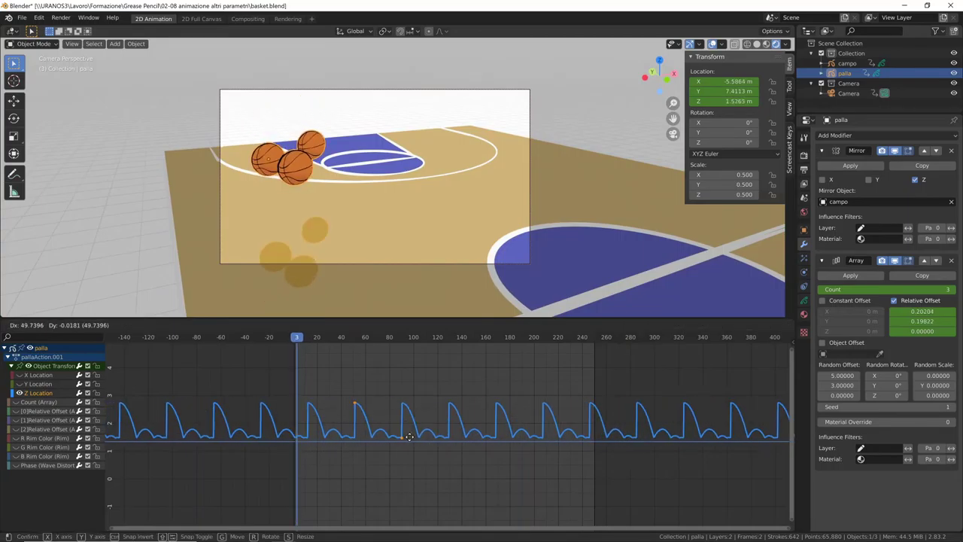
click(338, 441)
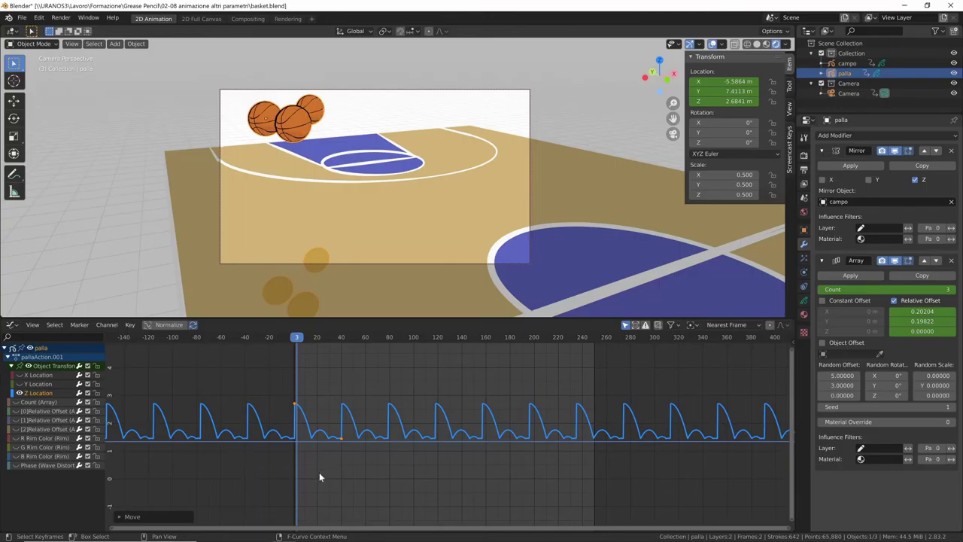
Step: Open the Z Location curve's modifier settings to examine Cycles, scrub to frame 2 and pick the keyframe near frame 40
key(n)
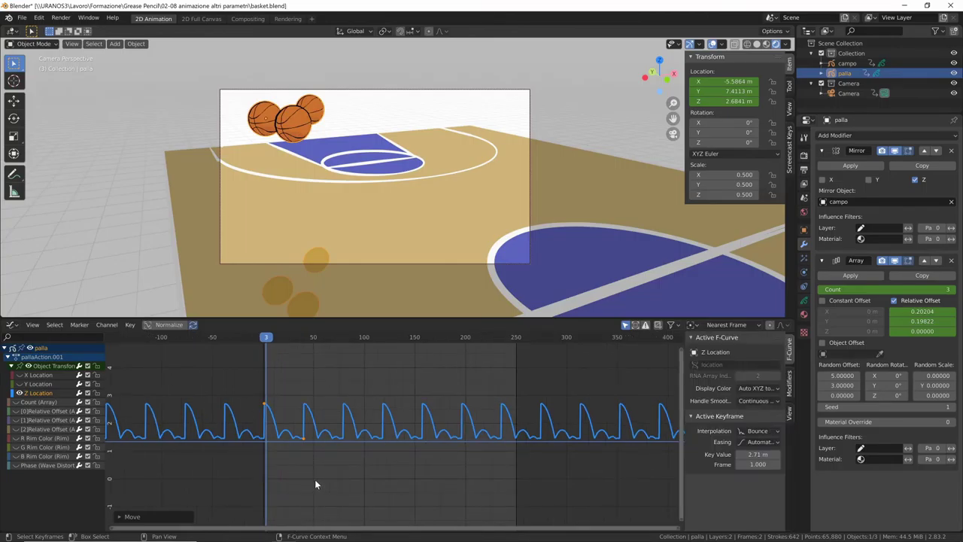
click(788, 382)
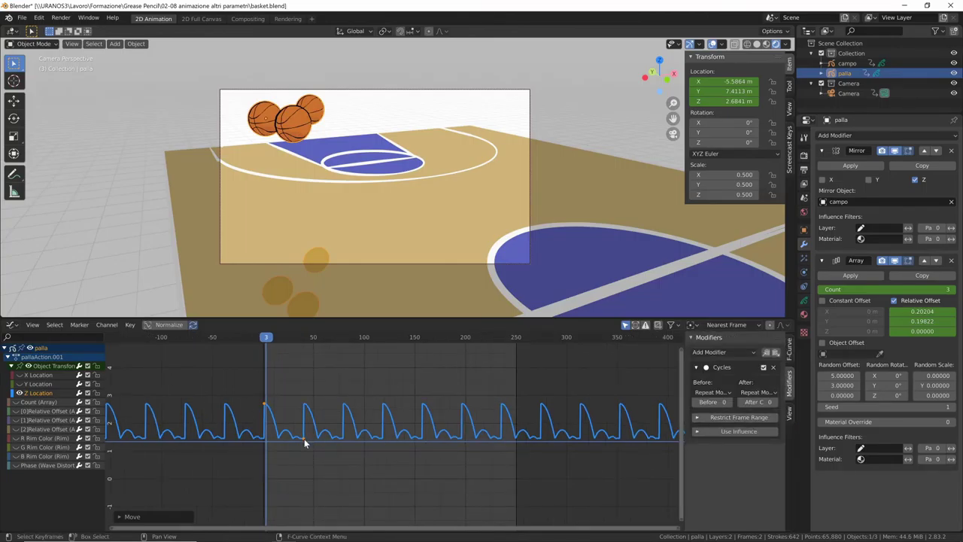
drag(268, 339, 266, 380)
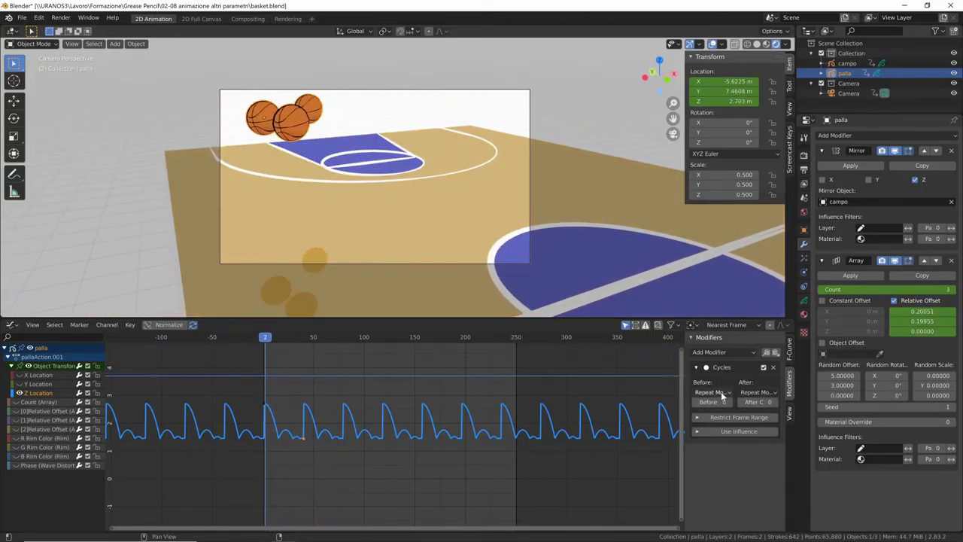
click(309, 442)
click(301, 439)
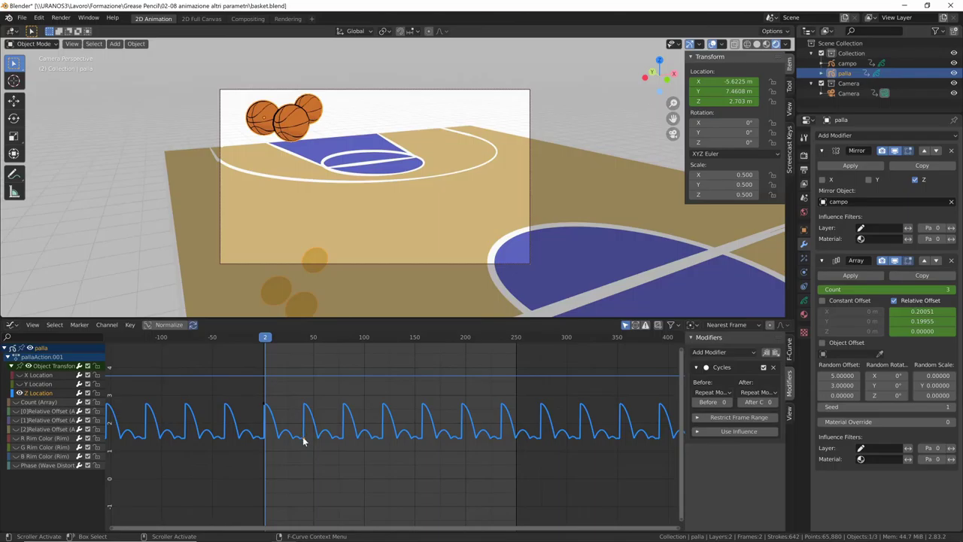
Step: Set the Z Location keyframes to Quadratic interpolation and play the animation from frame 0 to frame 73
drag(305, 442, 304, 442)
drag(263, 344, 278, 403)
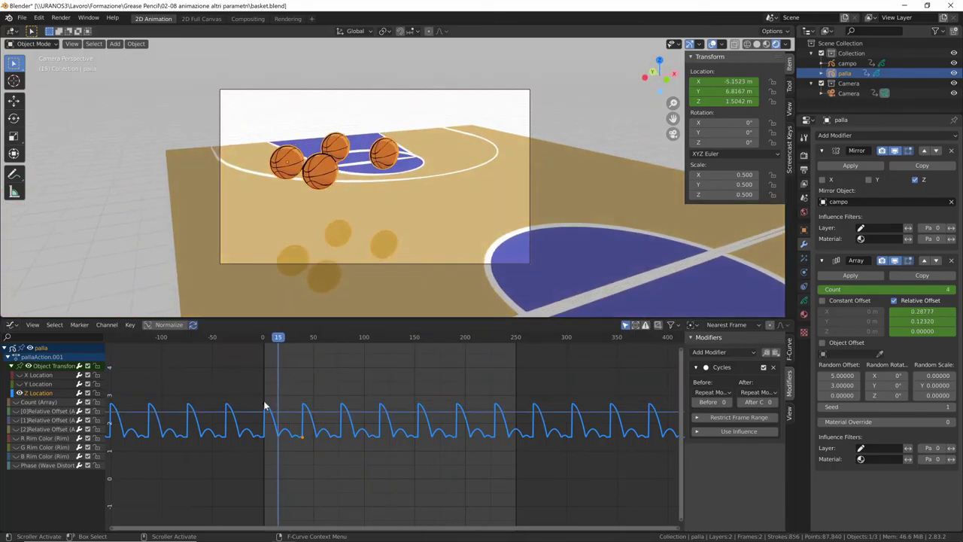
right_click(301, 442)
click(305, 439)
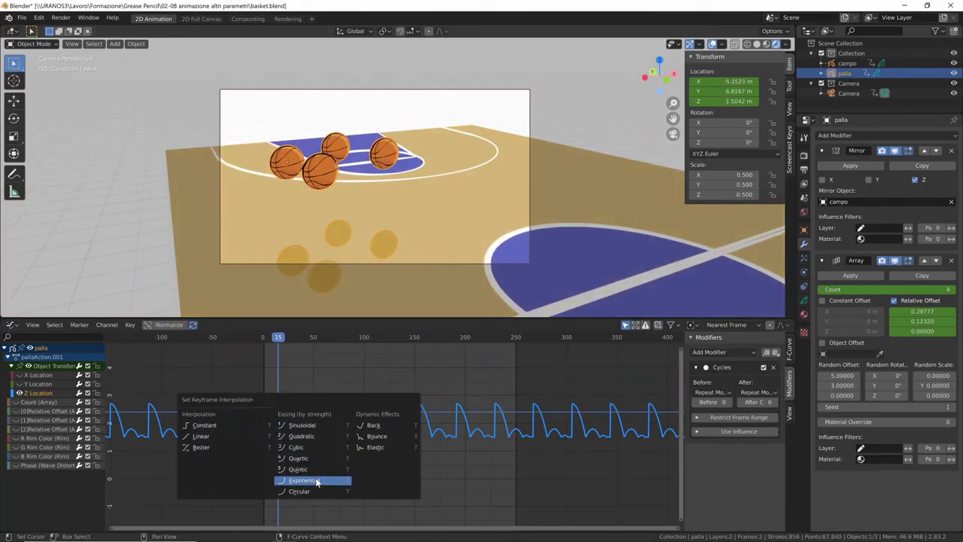
click(325, 435)
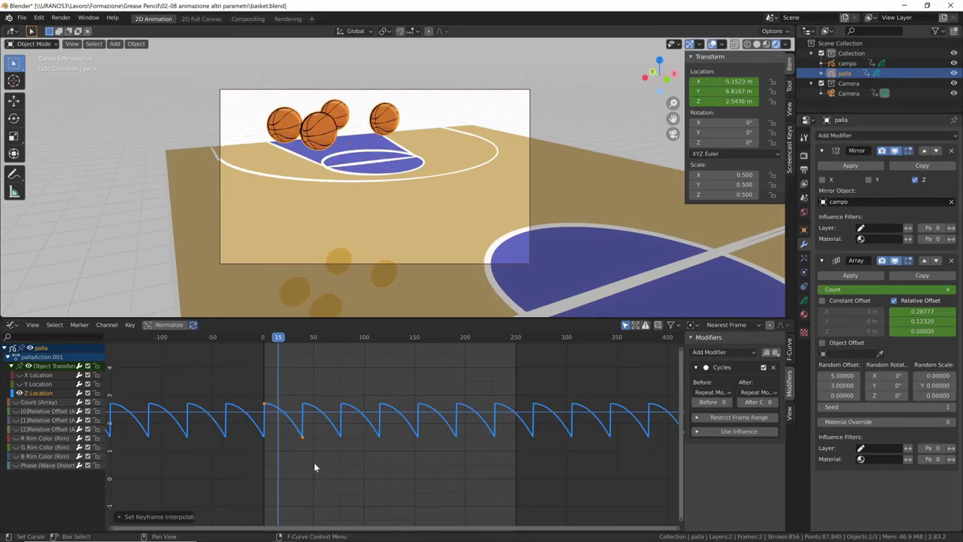
click(262, 345)
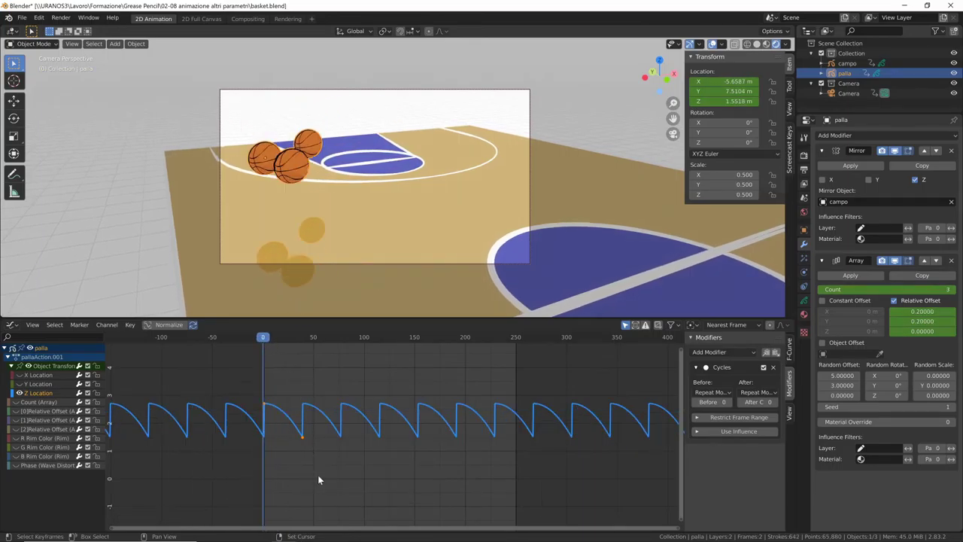
key(space)
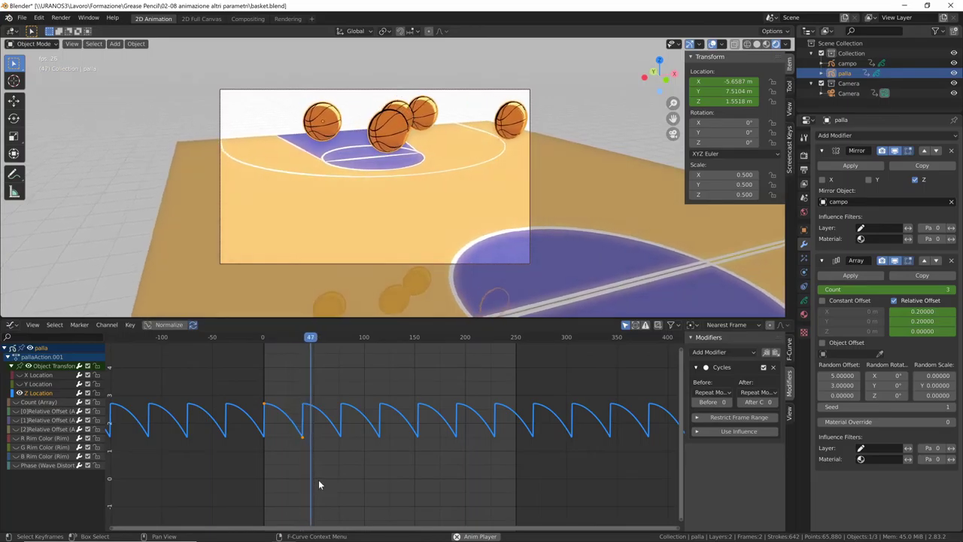
key(space)
Step: Move the last Z Location keyframe to about frame 11, play the animation and return to frame 1
key(g)
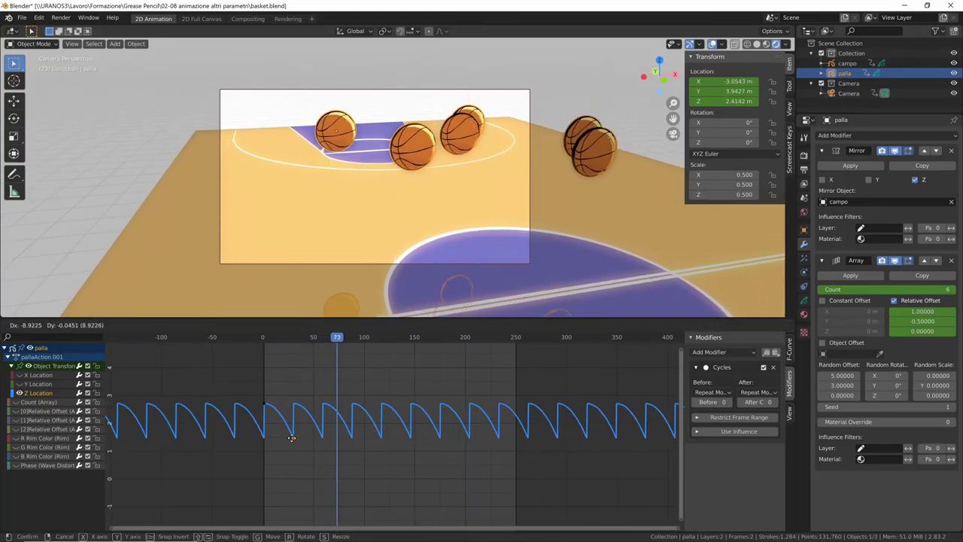
click(274, 438)
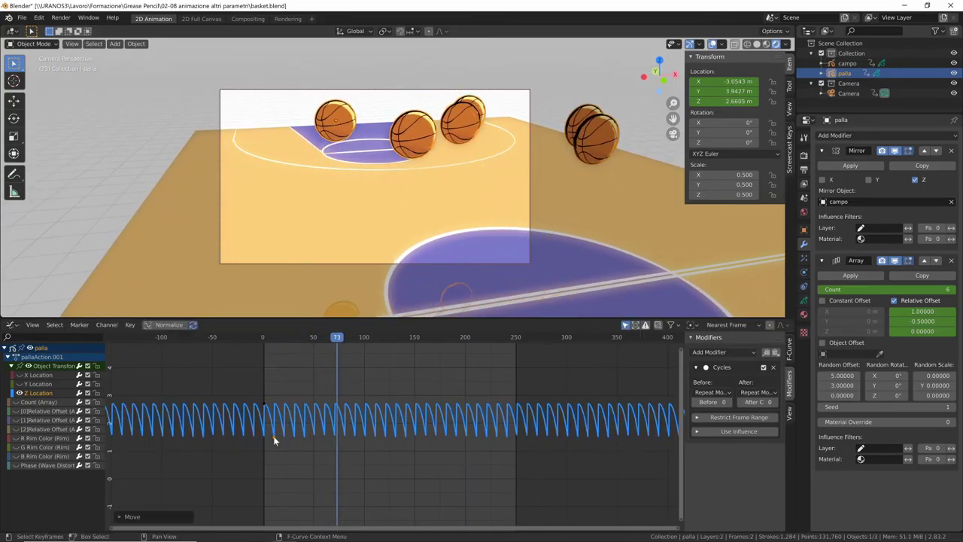
key(shift+Left)
key(space)
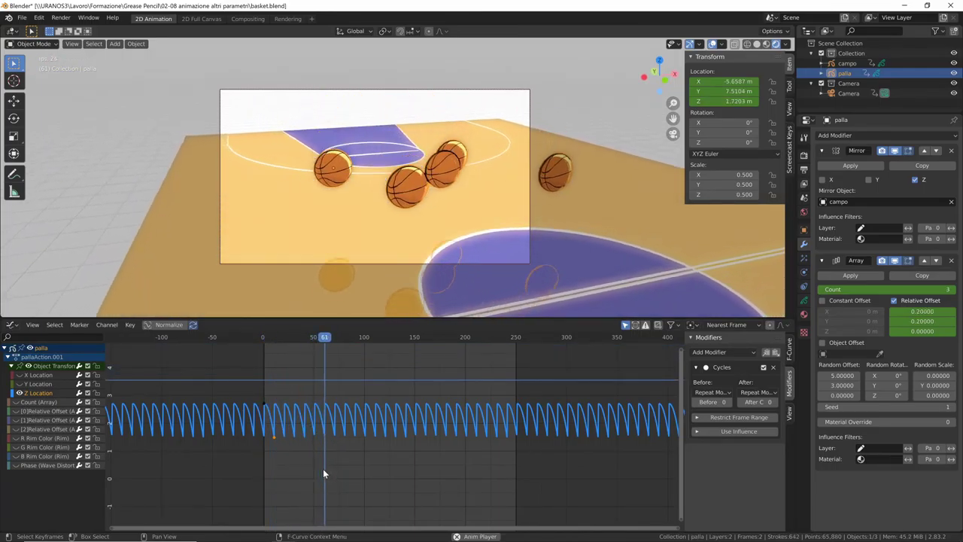
drag(369, 358, 263, 424)
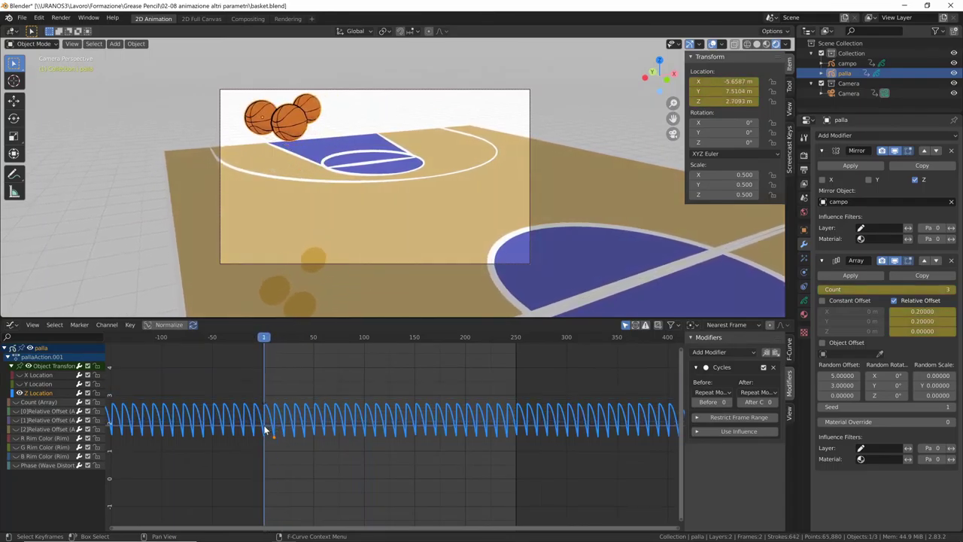
Step: Set the After mode of the Z Location curve's Cycles modifier to Repeat Mirrored and play the animation
click(758, 392)
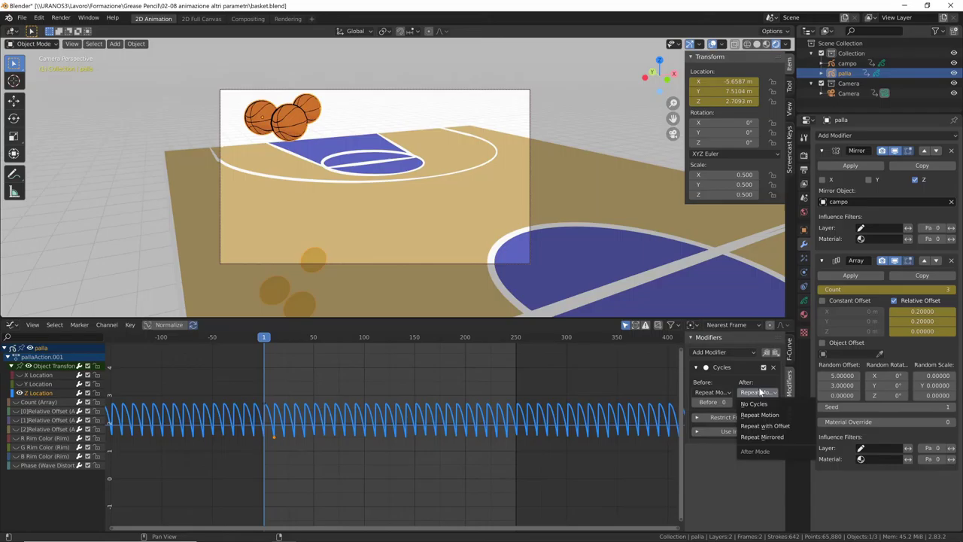
click(767, 437)
key(space)
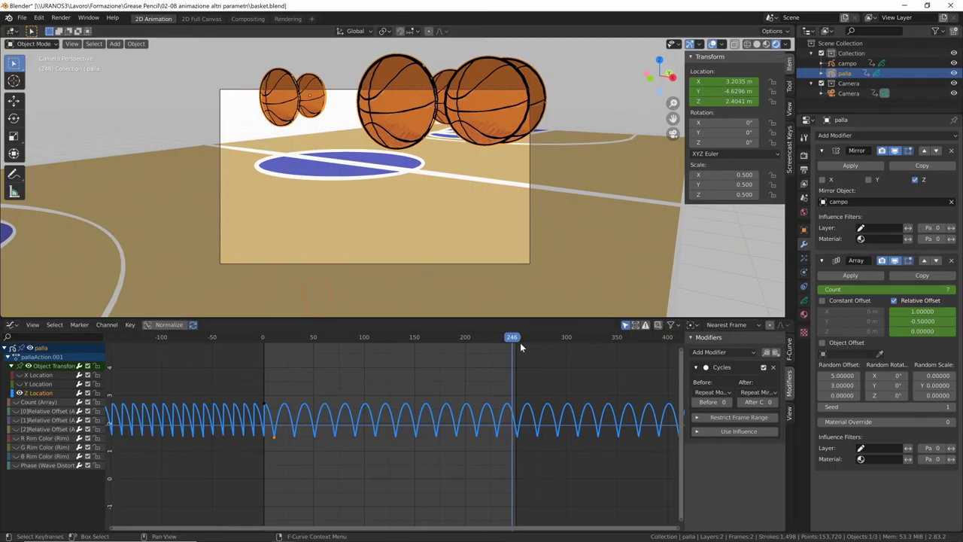
Step: Go to frame 11 and lower the Z Location keyframe there to about 0.47 m so the balls reach the court
shift+right_drag(520, 342, 273, 457)
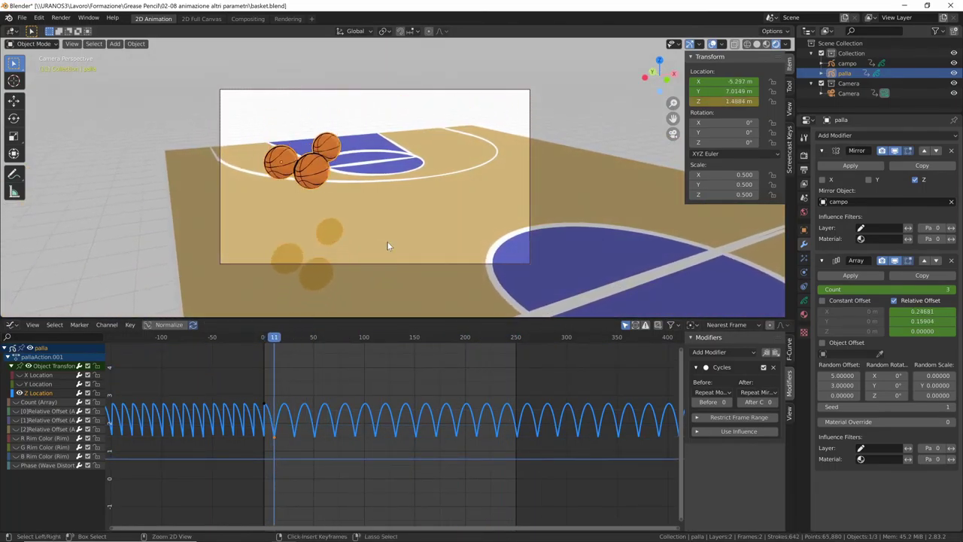
scroll(405, 231, up, 3)
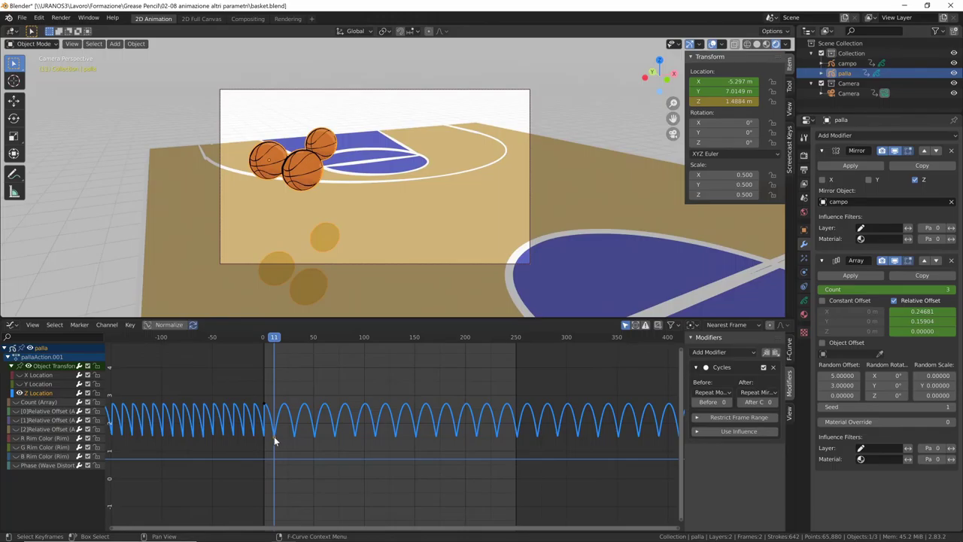
key(g)
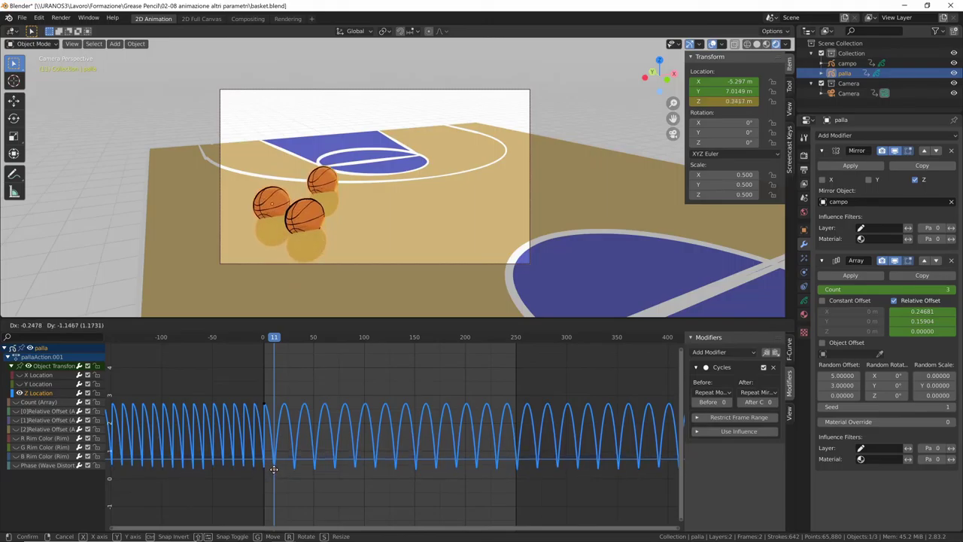
click(274, 466)
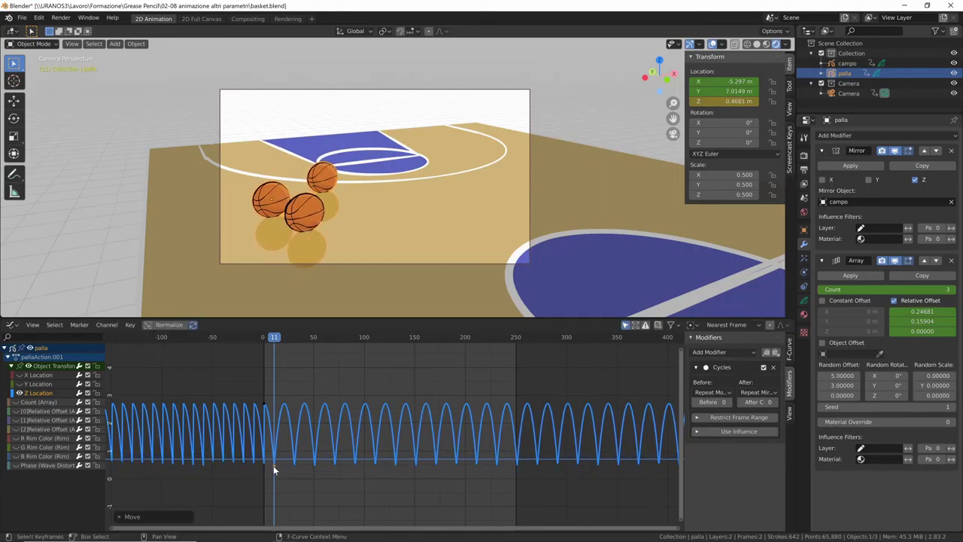
Step: Play the animation from frame 2 to frame 130, show all of the ball's animation curves and resume playback
drag(276, 341, 267, 341)
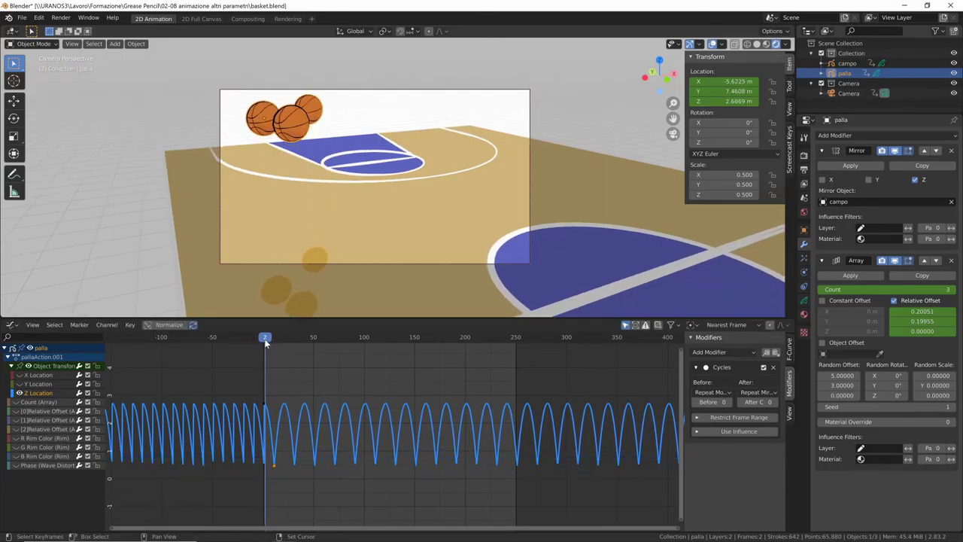
key(space)
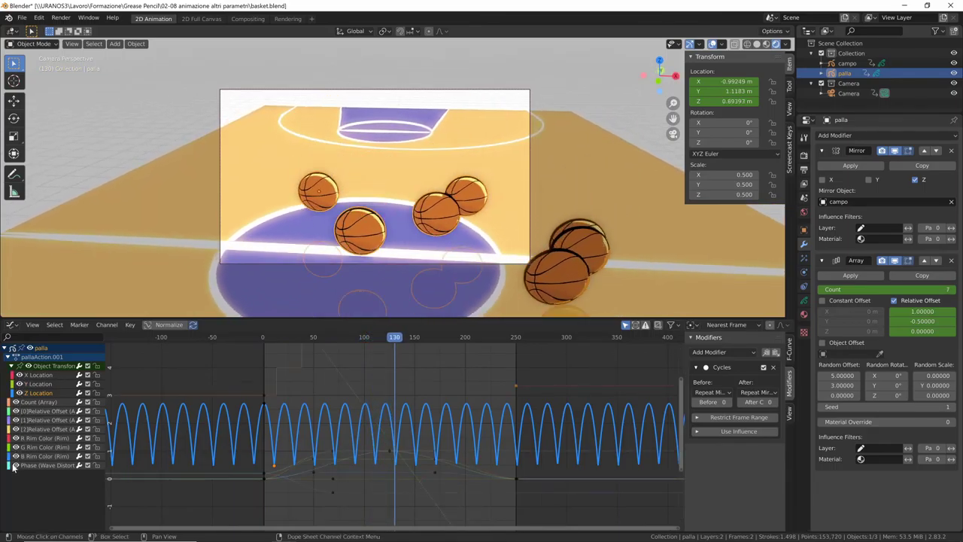
ctrl+middle_drag(447, 426, 431, 466)
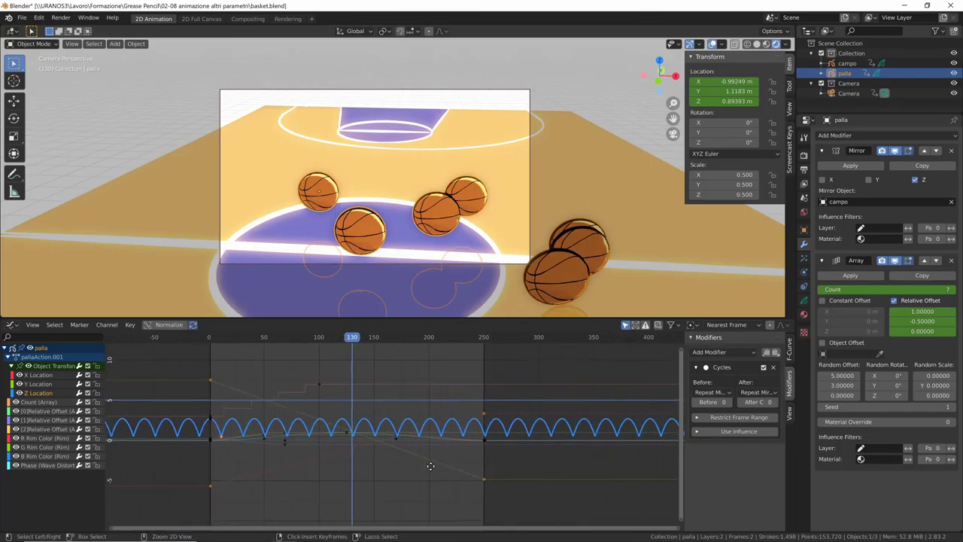
key(space)
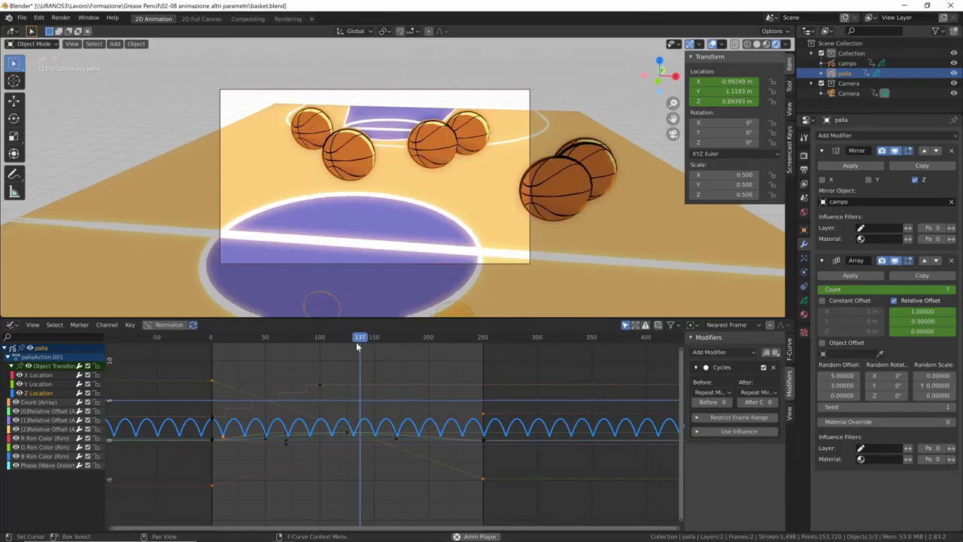